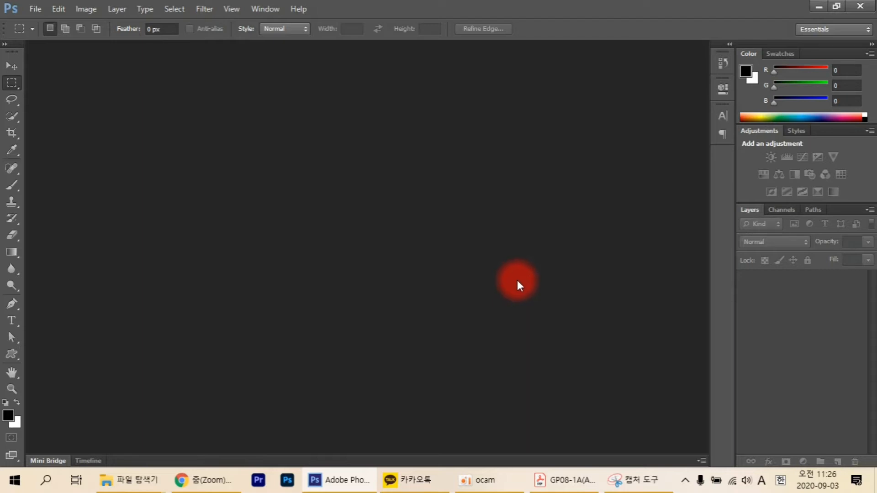
Start a new document named with the exam number, the candidate's name and the suffix -2.
{"action": "key", "text": "ctrl+n"}
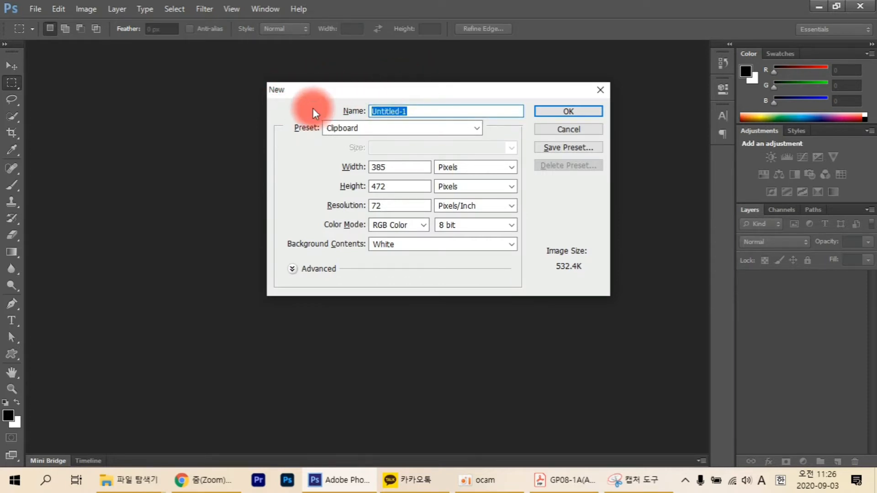
{"action": "type", "text": "0000000"}
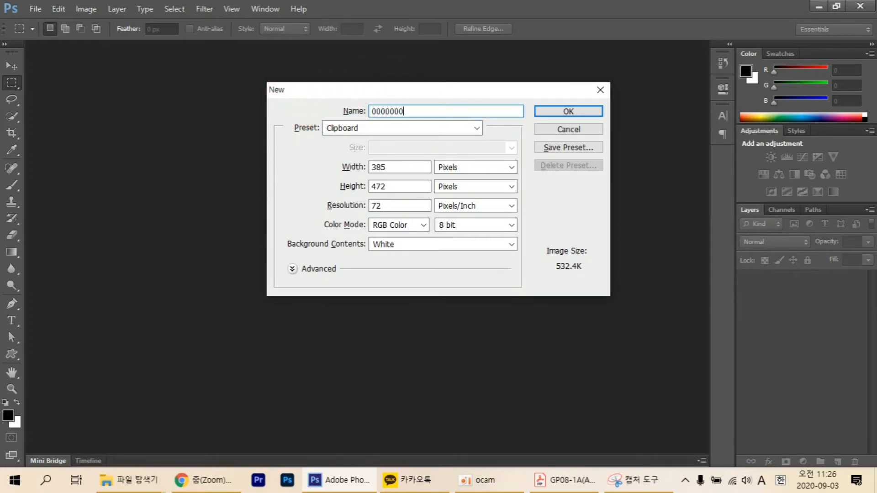
{"action": "type", "text": "0-"}
{"action": "key", "text": "Hangul"}
{"action": "type", "text": "홍길동-2"}
Create the document from the Custom preset at 400 × 500 pixels.
{"action": "left_click", "coordinate": [465, 127]}
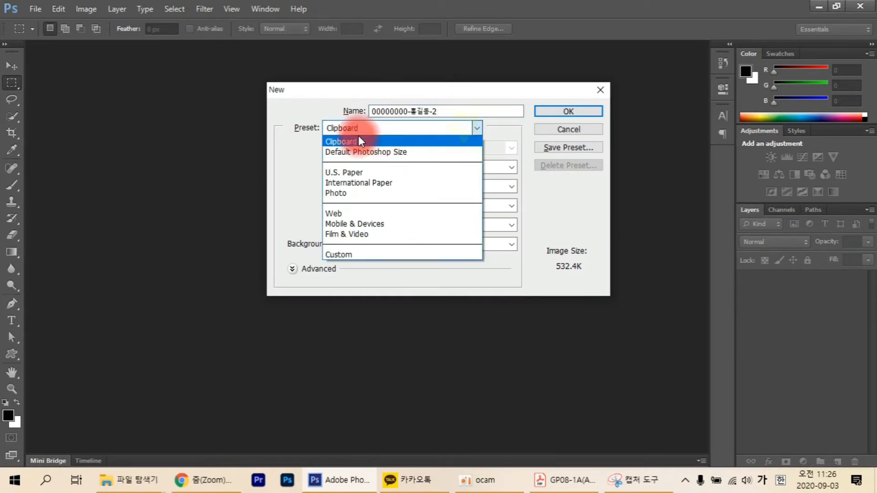
{"action": "left_click", "coordinate": [350, 253]}
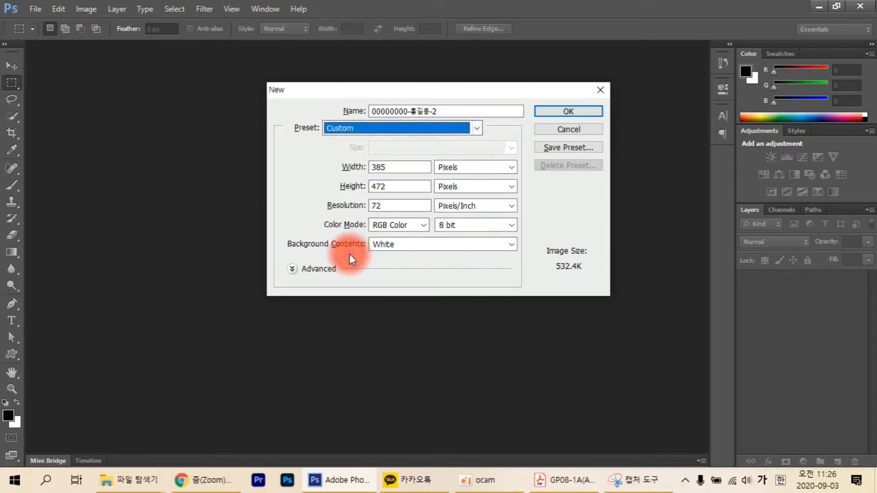
{"action": "left_click", "coordinate": [390, 167]}
{"action": "type", "text": "400"}
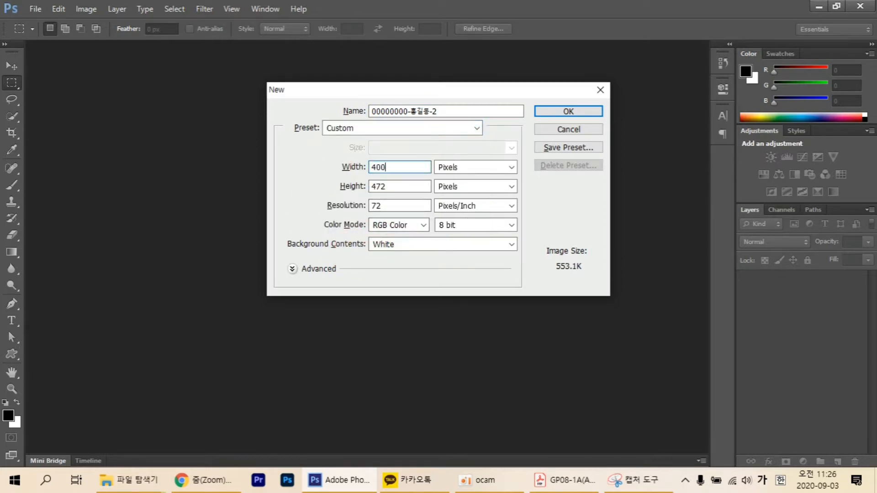
{"action": "key", "text": "Tab"}
{"action": "key", "text": "Tab"}
{"action": "type", "text": "500"}
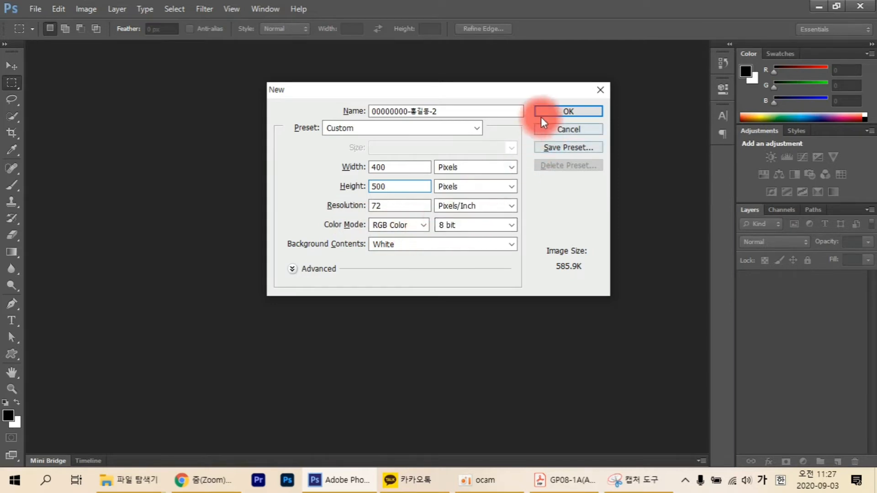
{"action": "left_click", "coordinate": [567, 112]}
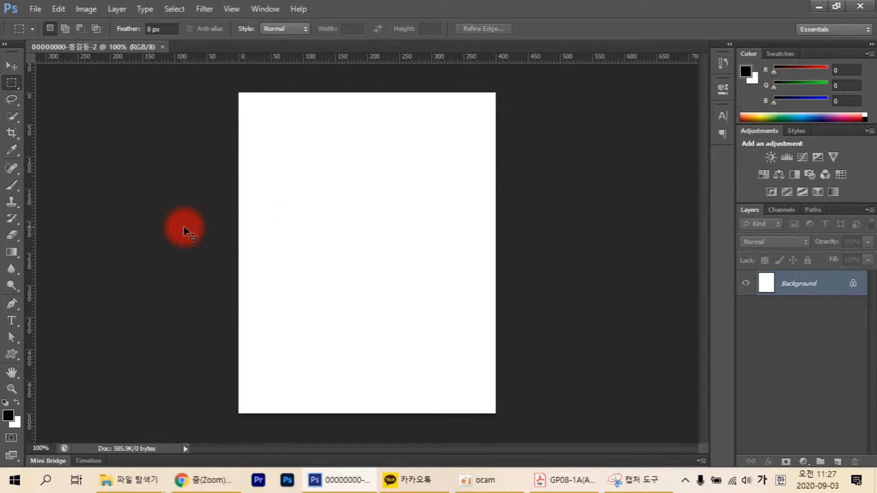
Open the source images 1급-4.jpg, 1급-5.jpg and 1급-6.jpg together.
{"action": "key", "text": "ctrl+o"}
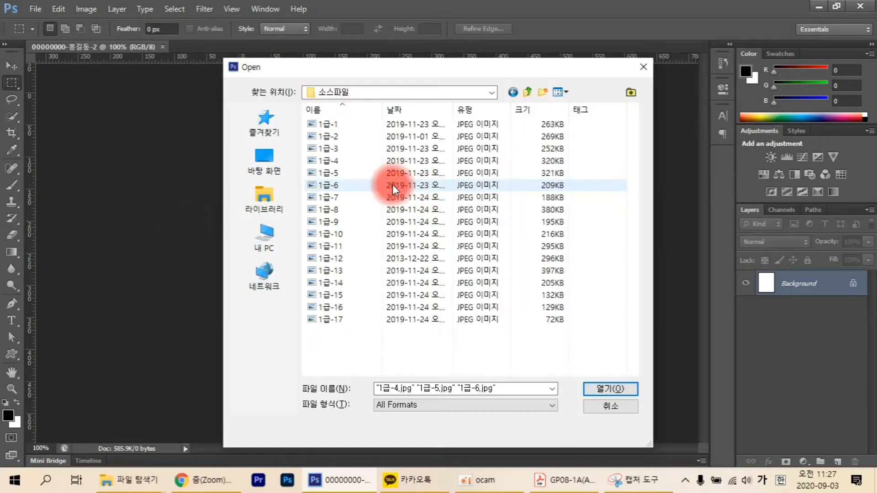
{"action": "left_click", "coordinate": [338, 163]}
{"action": "left_click_drag", "start_coordinate": [338, 163], "coordinate": [330, 186]}
{"action": "left_click", "coordinate": [612, 388]}
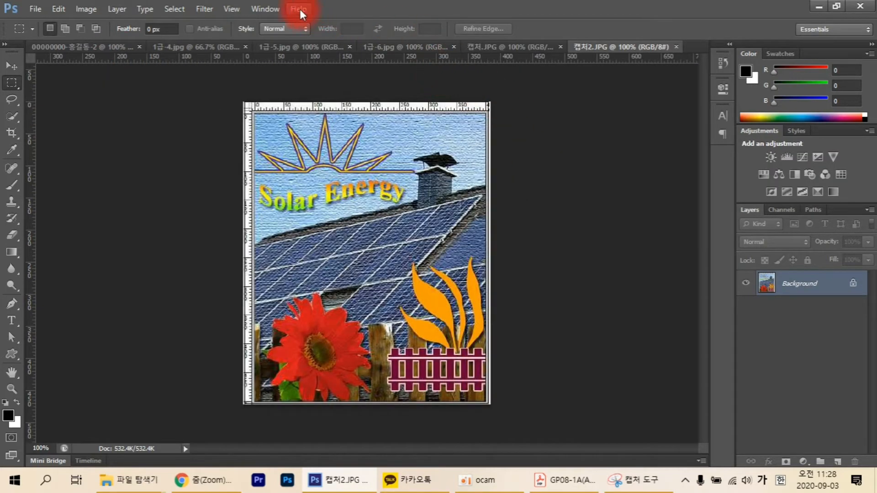
Arrange the documents two-up vertically, grouping 캡처2.JPG with 캡처.JPG beside the blank document.
{"action": "left_click", "coordinate": [274, 9]}
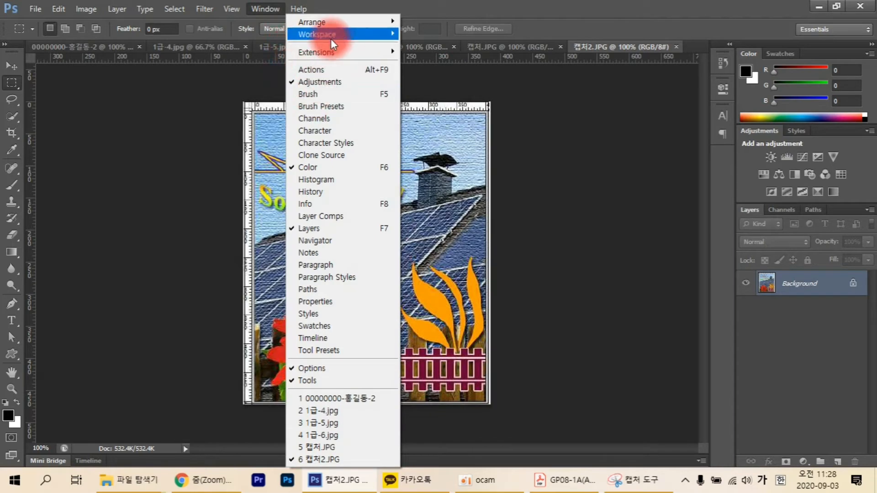
{"action": "mouse_move", "coordinate": [333, 23]}
{"action": "left_click", "coordinate": [445, 59]}
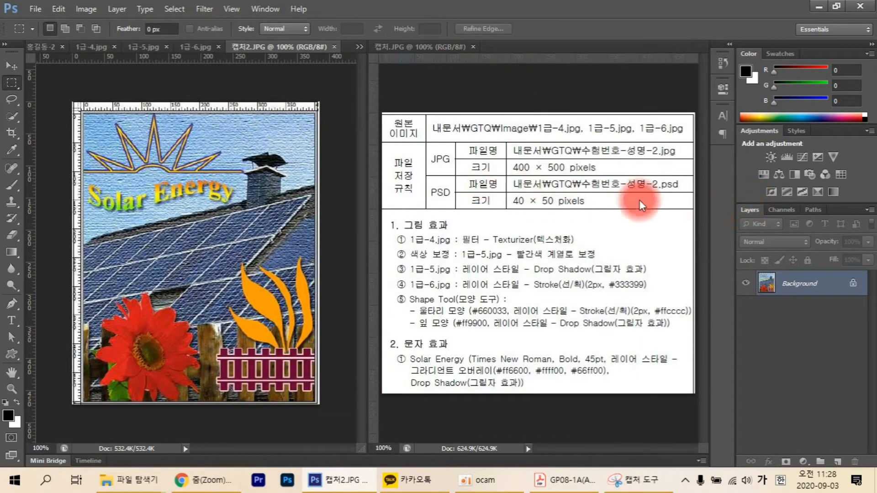
{"action": "left_click_drag", "start_coordinate": [306, 45], "coordinate": [501, 47]}
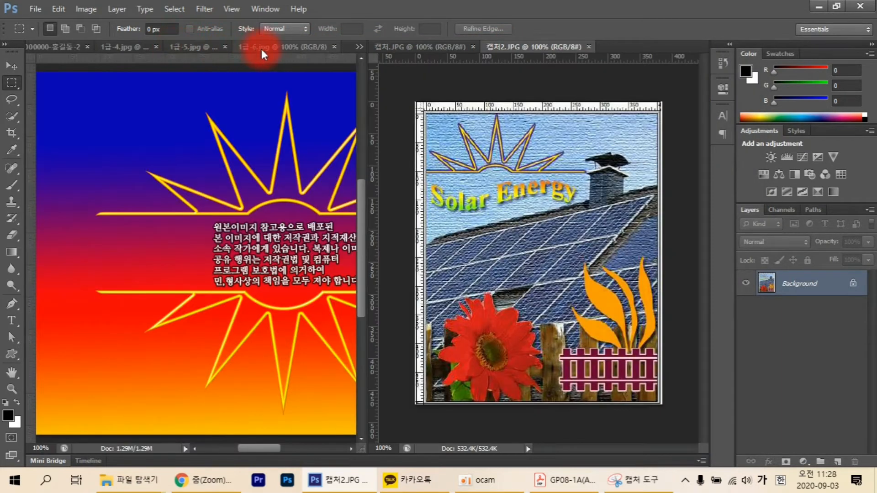
{"action": "left_click", "coordinate": [64, 45]}
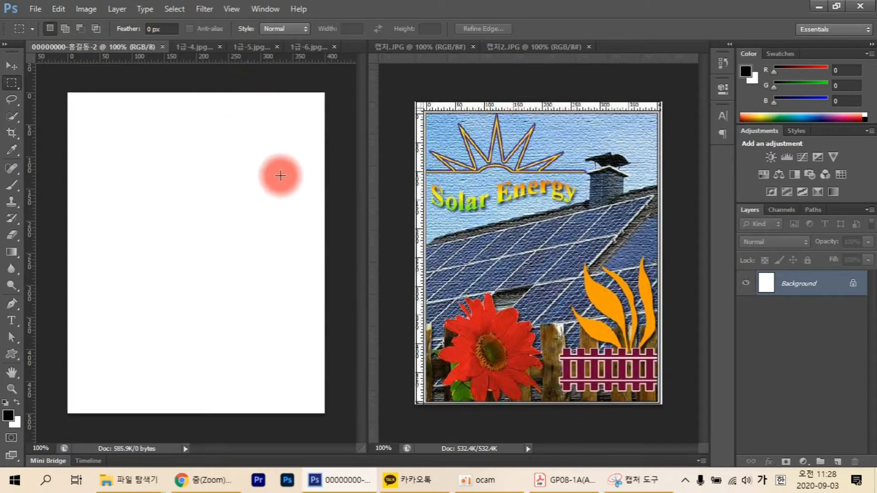
{"action": "left_click_drag", "start_coordinate": [492, 168], "coordinate": [395, 112]}
{"action": "double_click", "coordinate": [395, 108]}
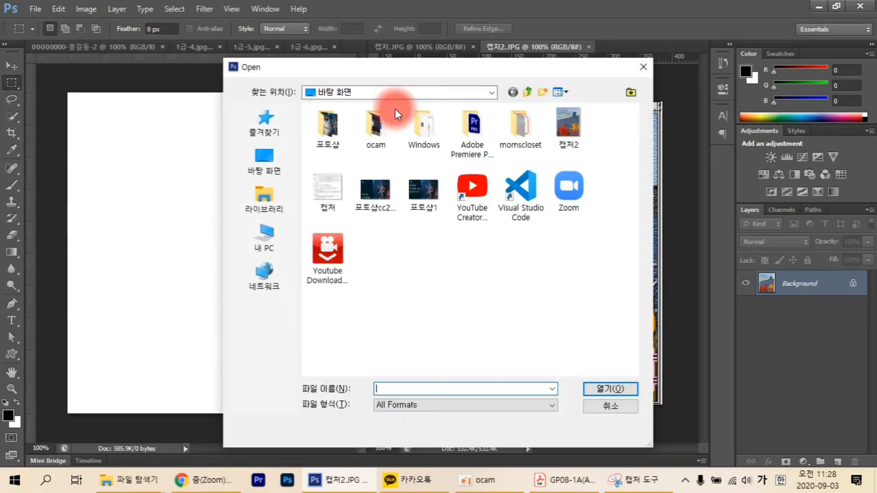
{"action": "left_click", "coordinate": [649, 68]}
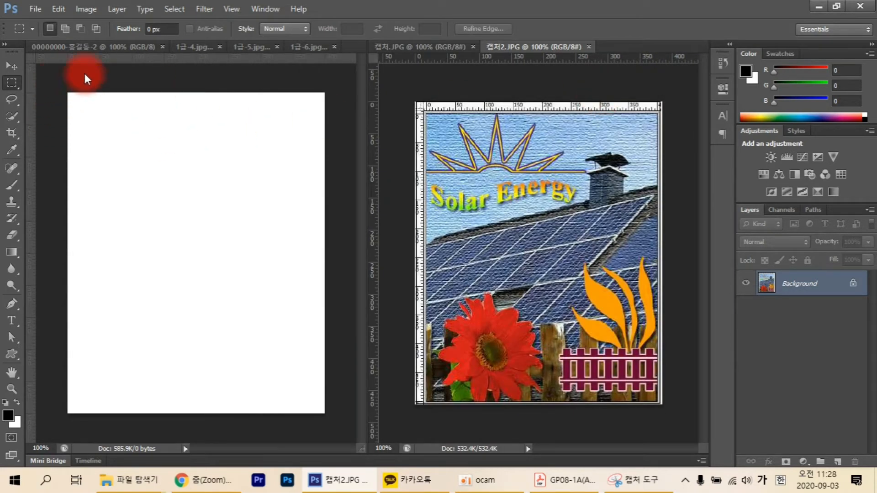
Fit the blank document and 캡처2.JPG to their panes and display the 캡처.JPG instructions.
{"action": "left_click", "coordinate": [150, 79]}
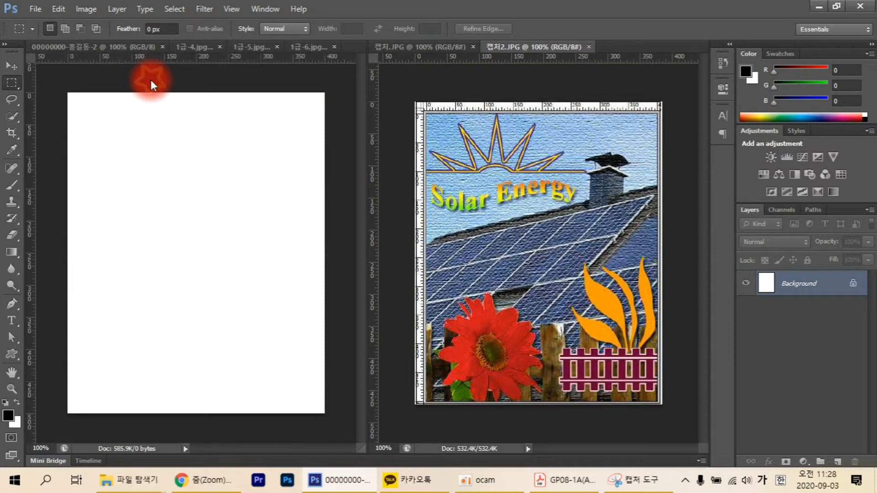
{"action": "key", "text": "ctrl+0"}
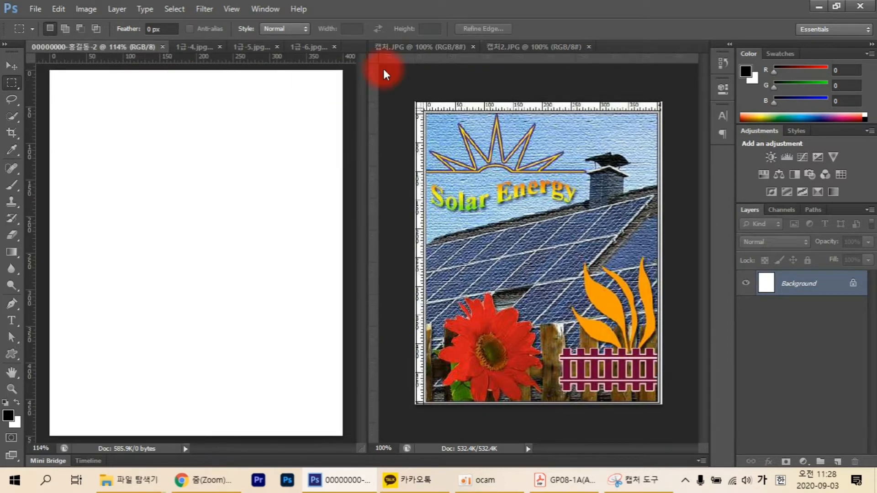
{"action": "left_click", "coordinate": [412, 82]}
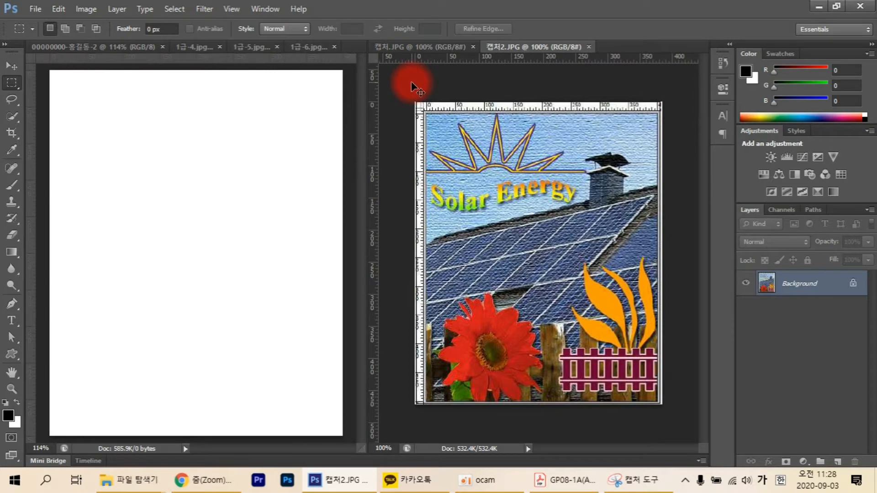
{"action": "key", "text": "ctrl+0"}
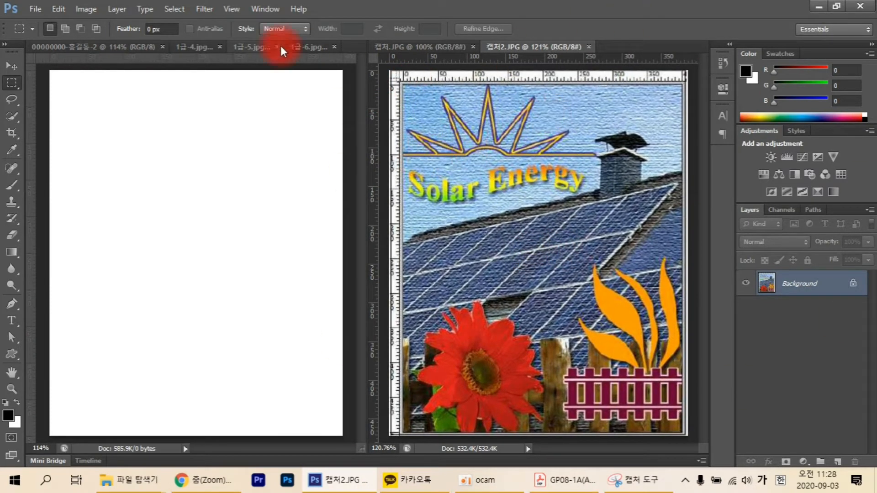
{"action": "left_click", "coordinate": [421, 47]}
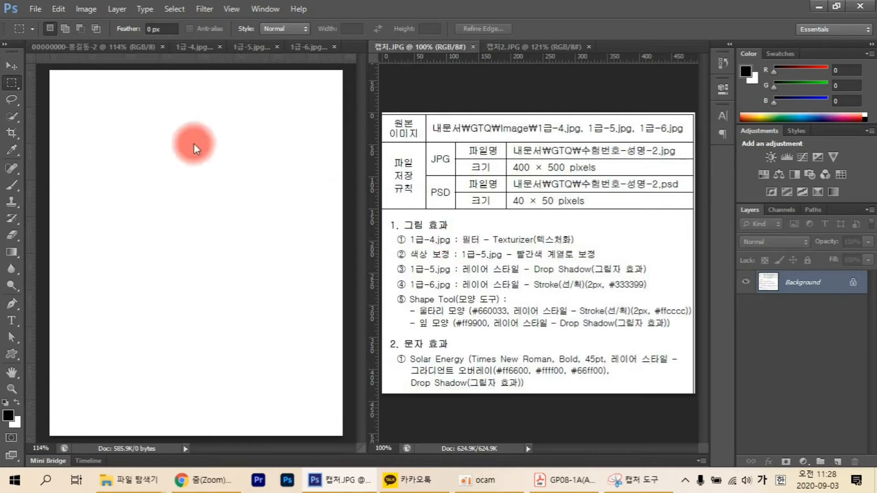
Copy the entire 1급-4.jpg image and paste it into the blank 400 × 500 document.
{"action": "left_click", "coordinate": [187, 46]}
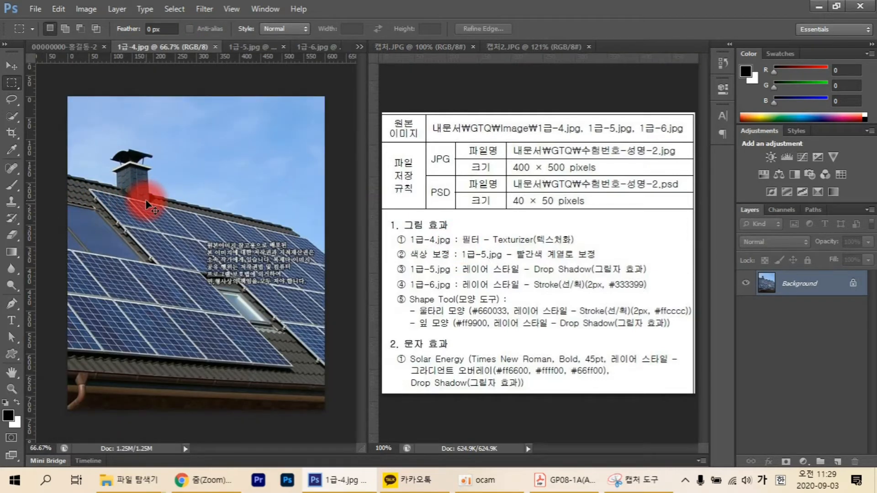
{"action": "key", "text": "ctrl+a"}
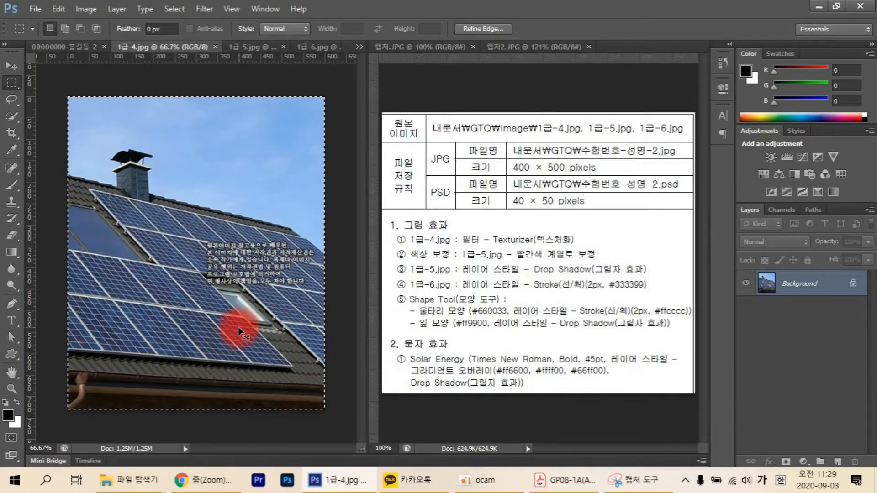
{"action": "left_click", "coordinate": [65, 48]}
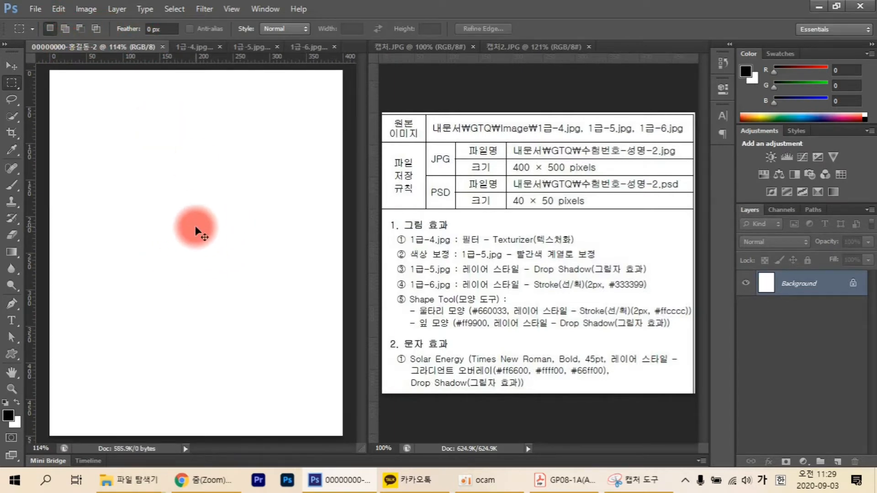
{"action": "left_click_drag", "start_coordinate": [196, 232], "coordinate": [196, 228]}
{"action": "left_click", "coordinate": [386, 236]}
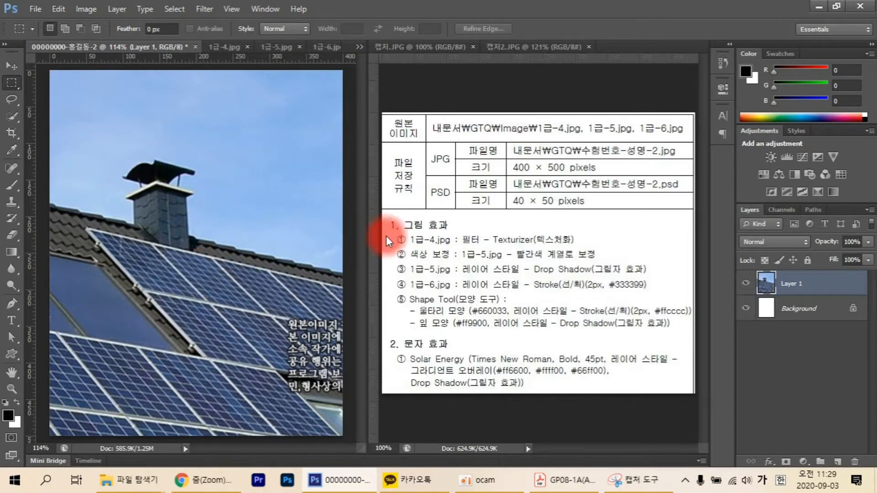
With 캡처2.JPG shown for reference, scale the pasted solar panel layer to 66.67% width and 72.78% height.
{"action": "left_click", "coordinate": [530, 42]}
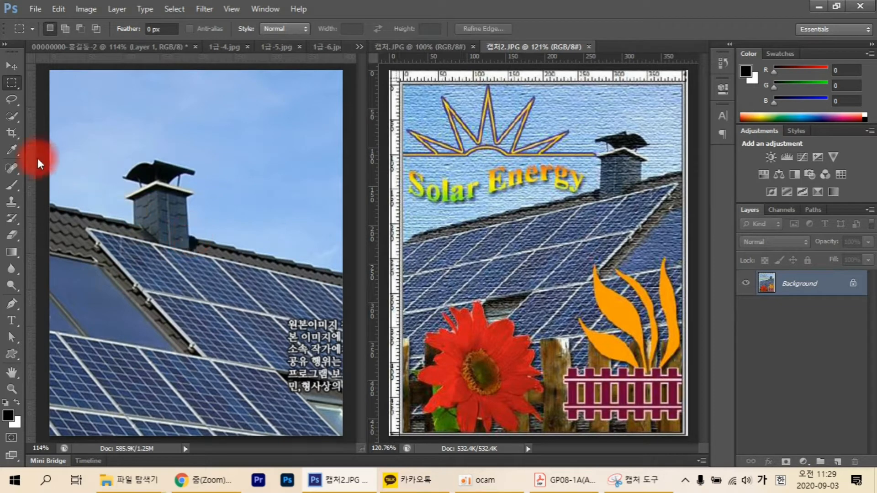
{"action": "left_click", "coordinate": [43, 171]}
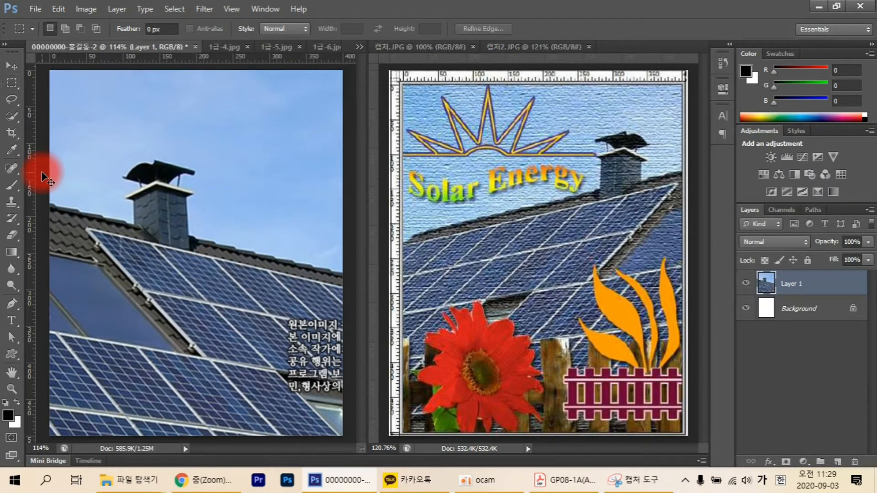
{"action": "key", "text": "ctrl+t"}
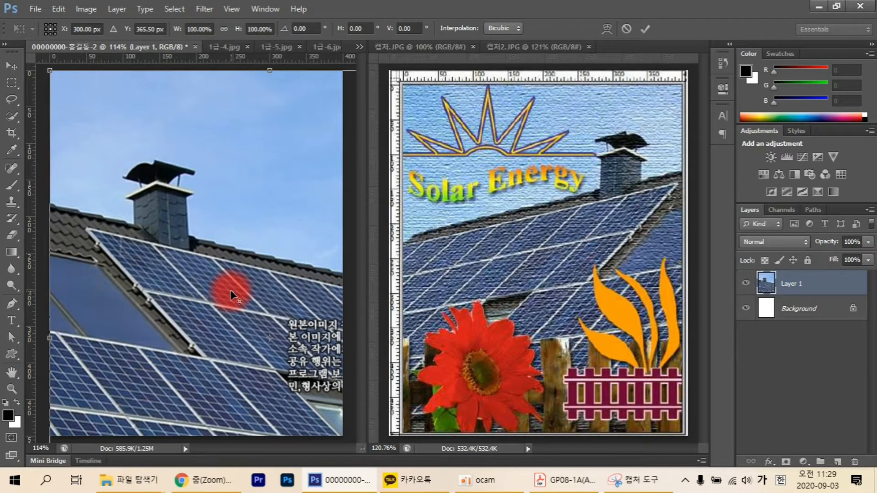
{"action": "scroll", "coordinate": [230, 289], "scroll_direction": "down", "scroll_amount": 5}
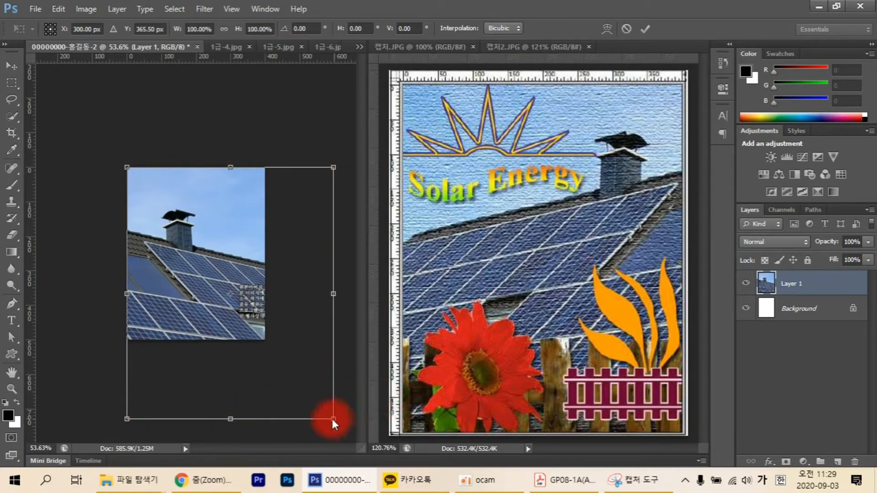
{"action": "mouse_move", "coordinate": [333, 418]}
{"action": "left_mouse_down"}
{"action": "mouse_move", "coordinate": [265, 338]}
{"action": "mouse_move", "coordinate": [258, 351]}
{"action": "left_mouse_up"}
{"action": "left_click_drag", "start_coordinate": [256, 260], "coordinate": [265, 259]}
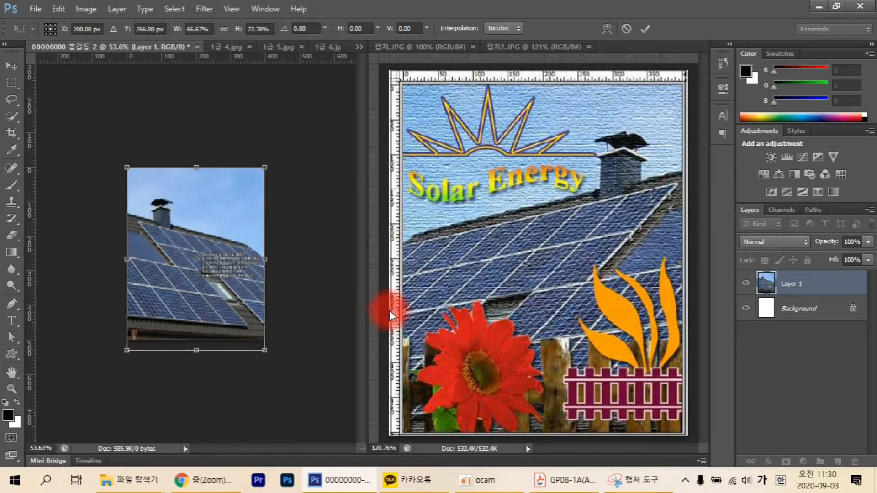
{"action": "key", "text": "m"}
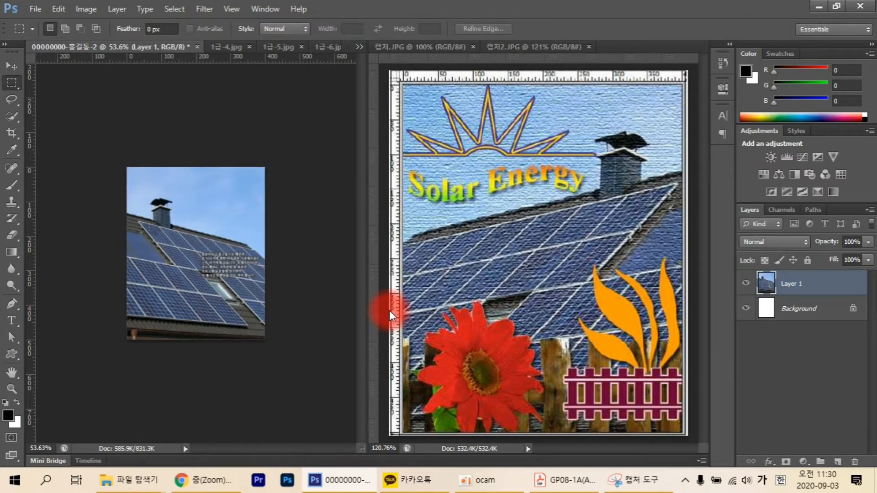
Flip the solar panel layer horizontally and enlarge it to about 107% width and height, with the document fitted to its pane.
{"action": "key", "text": "ctrl+t"}
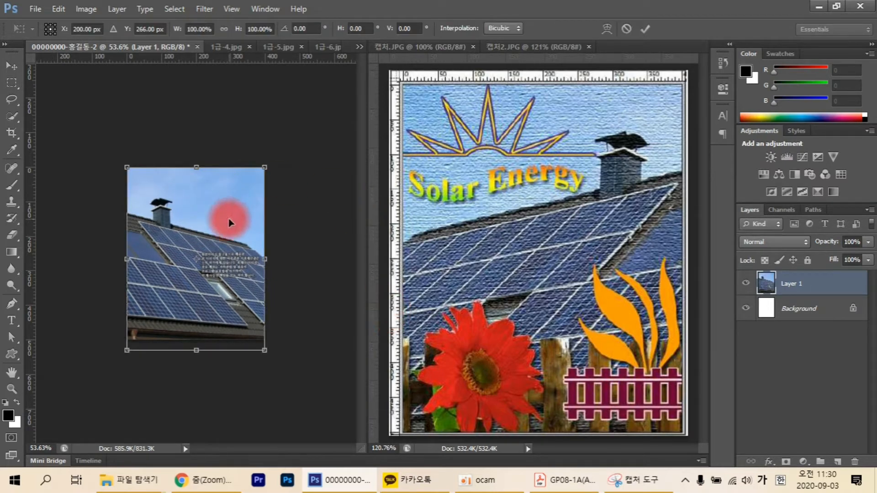
{"action": "right_click", "coordinate": [205, 232]}
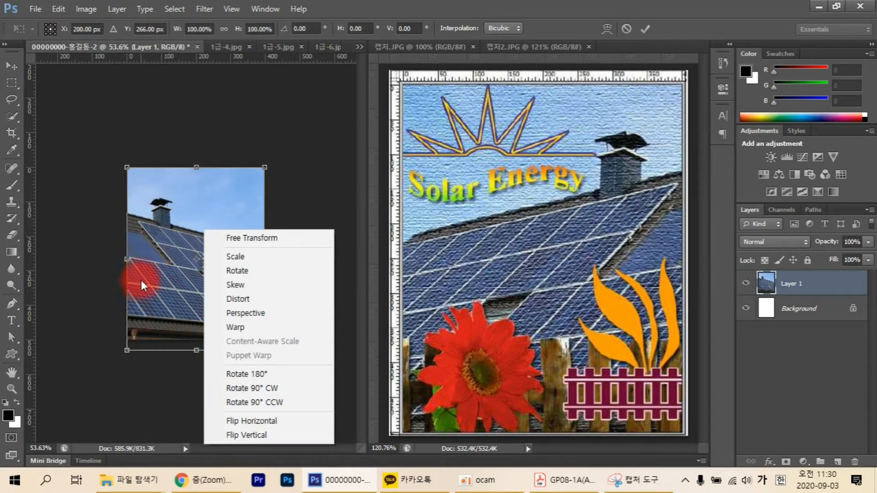
{"action": "left_click", "coordinate": [245, 420]}
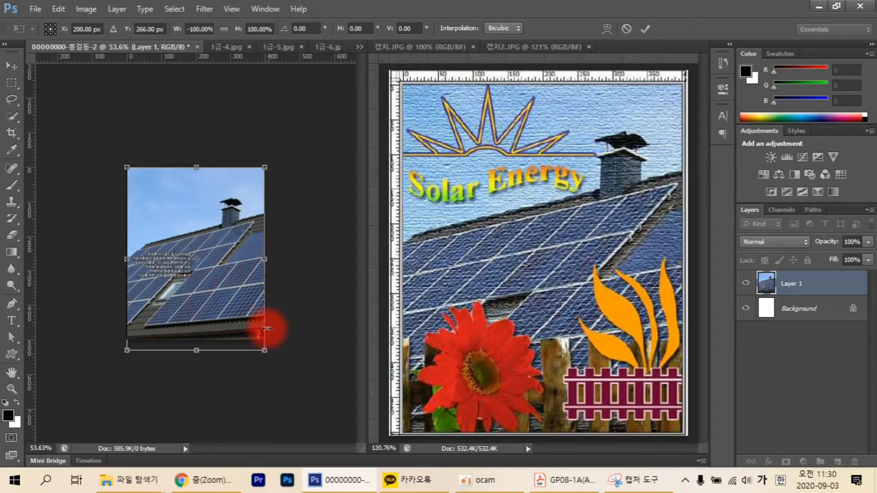
{"action": "left_click_drag", "start_coordinate": [265, 350], "coordinate": [273, 359]}
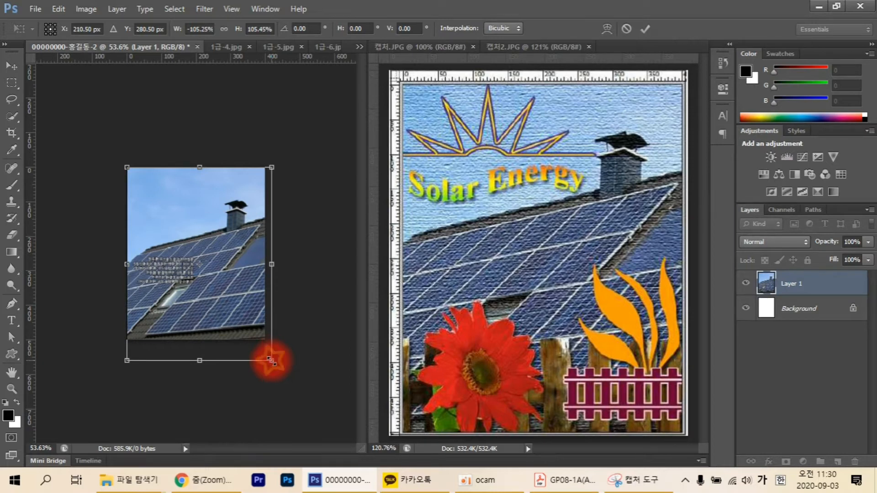
{"action": "left_click_drag", "start_coordinate": [271, 359], "coordinate": [274, 364]}
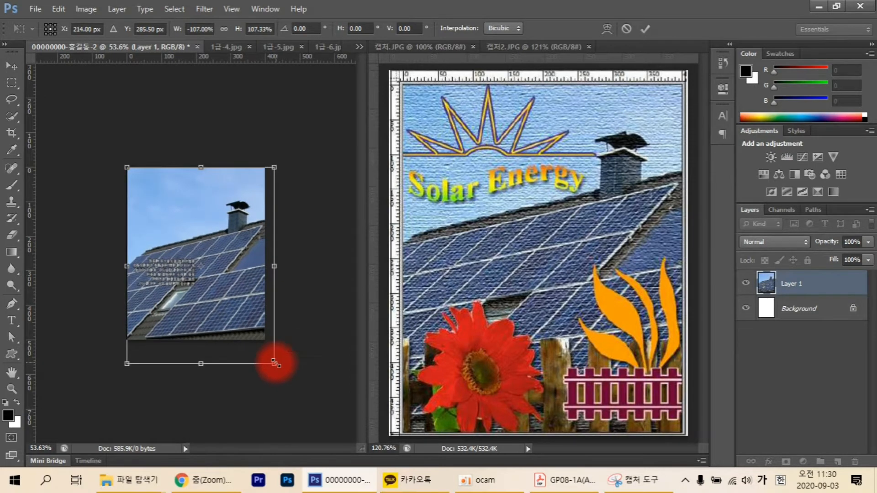
{"action": "key", "text": "Return"}
{"action": "key", "text": "m"}
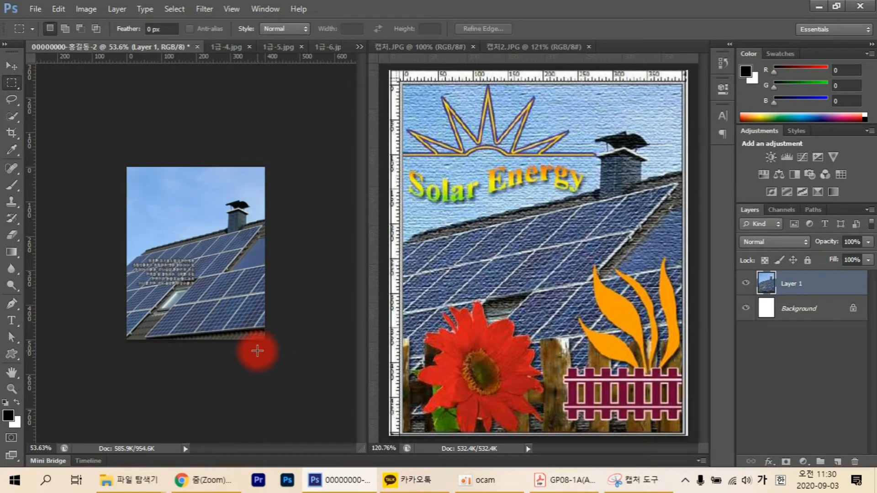
{"action": "key", "text": "ctrl+0"}
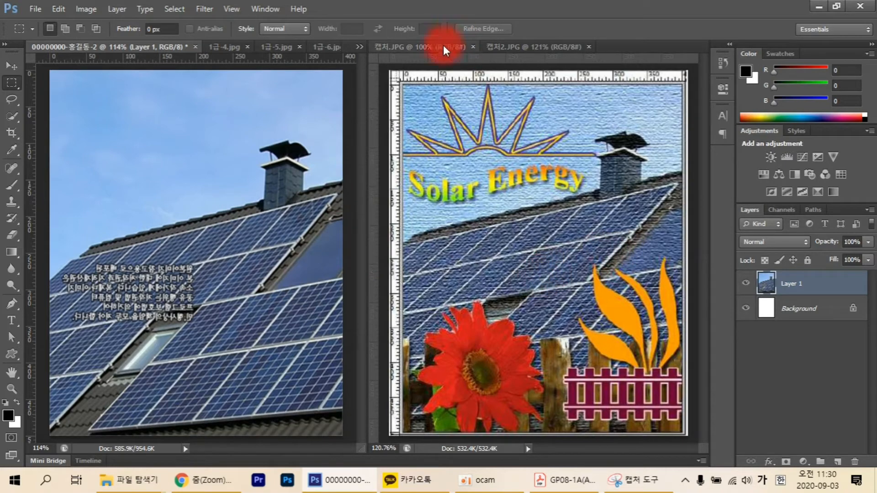
Apply the Texturizer filter to the solar panel layer with Brick texture, 72% scaling, relief 7 and Top light.
{"action": "left_click", "coordinate": [207, 10]}
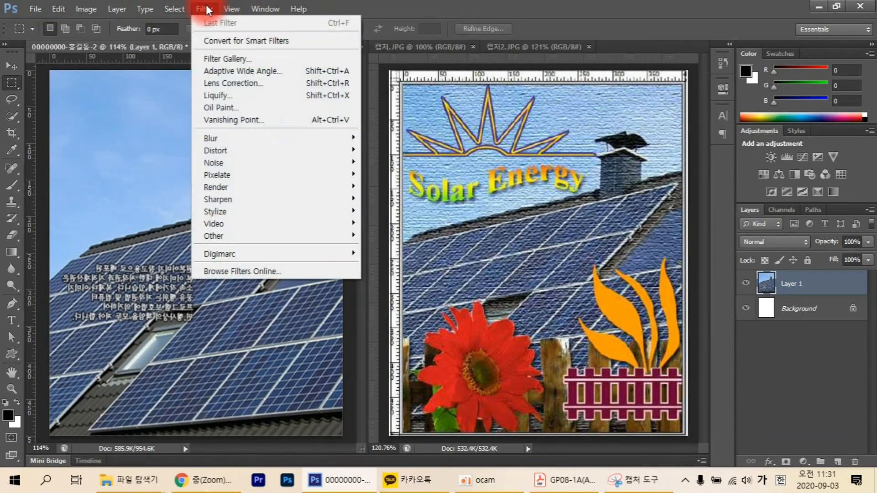
{"action": "left_click", "coordinate": [207, 8]}
{"action": "left_click", "coordinate": [207, 7]}
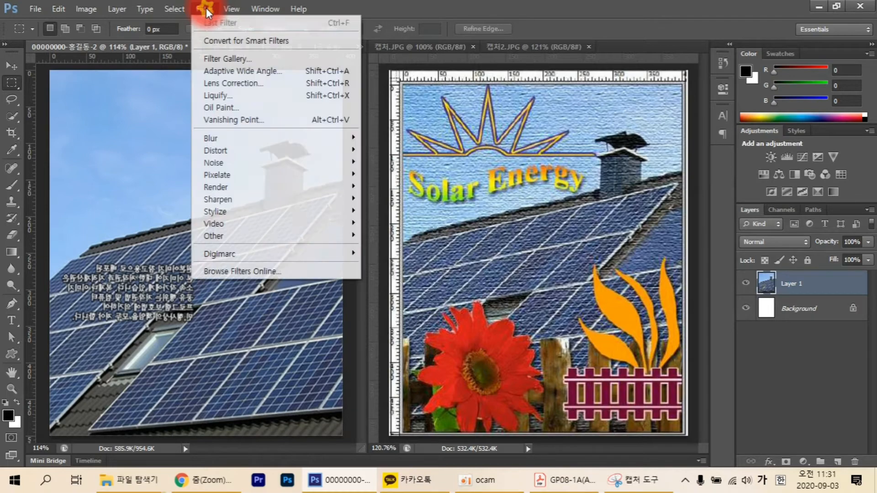
{"action": "left_click", "coordinate": [223, 59]}
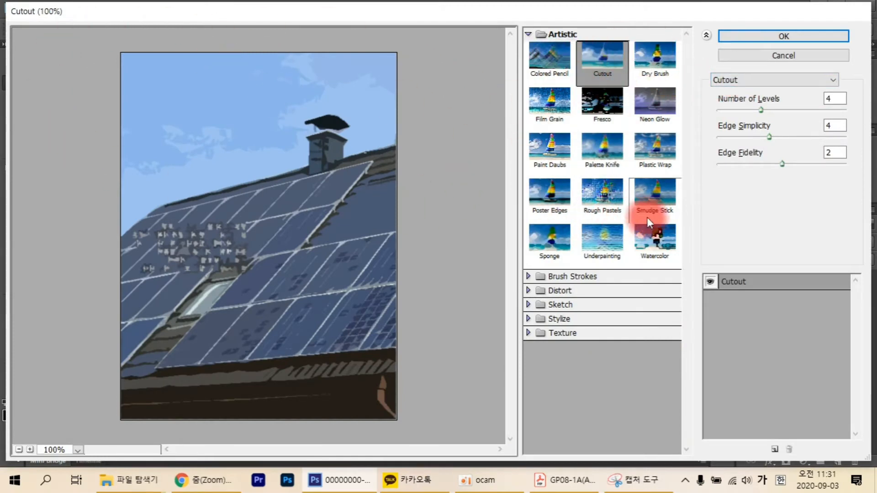
{"action": "left_click", "coordinate": [815, 80]}
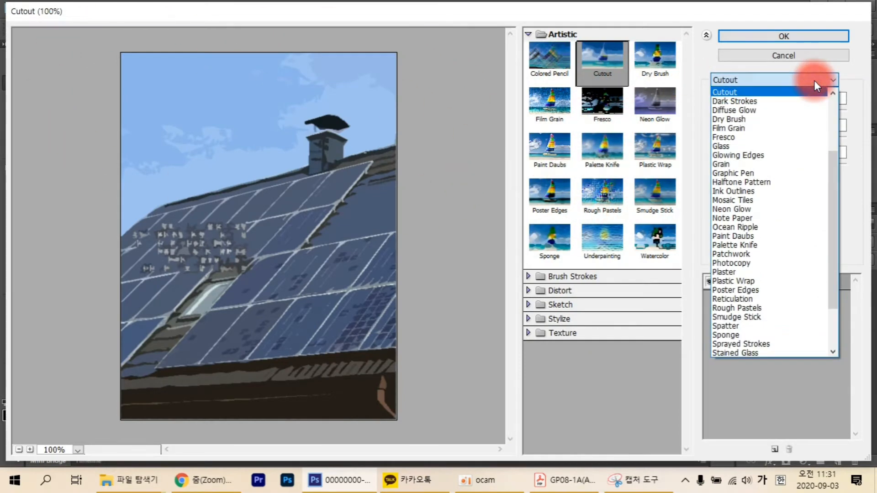
{"action": "scroll", "coordinate": [802, 234], "scroll_direction": "down", "scroll_amount": 3}
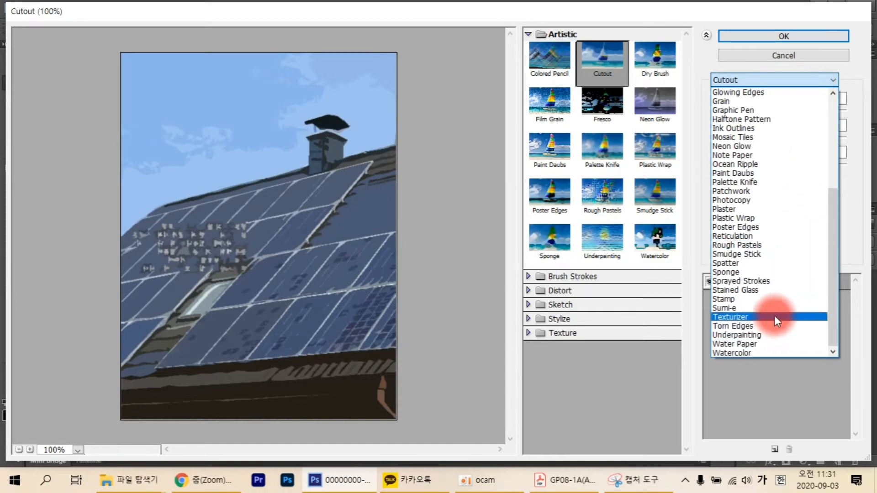
{"action": "left_click", "coordinate": [771, 316]}
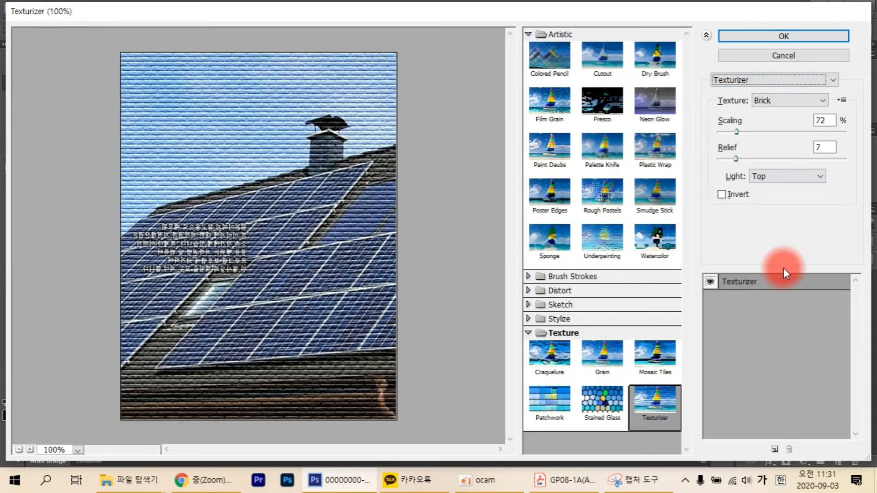
{"action": "left_click", "coordinate": [784, 35]}
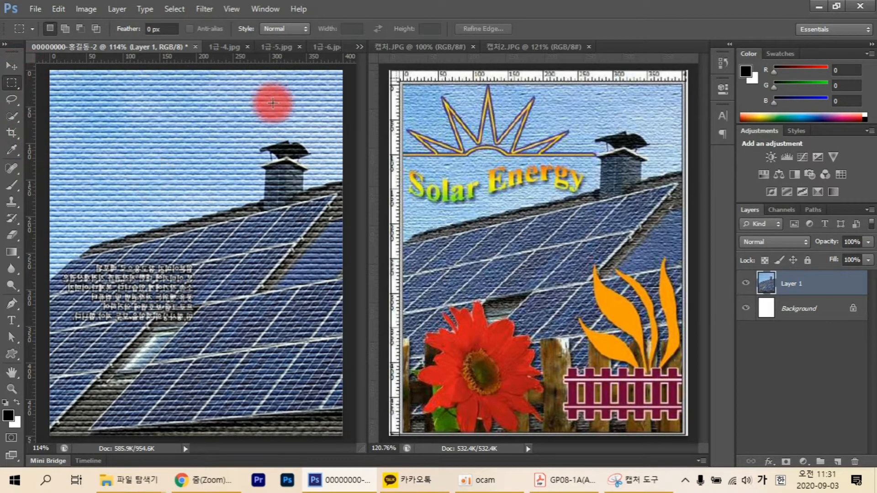
Display the sunflower in 1급-5.jpg and compare it with the 캡처2.JPG reference and the 캡처.JPG instructions.
{"action": "left_click", "coordinate": [521, 45]}
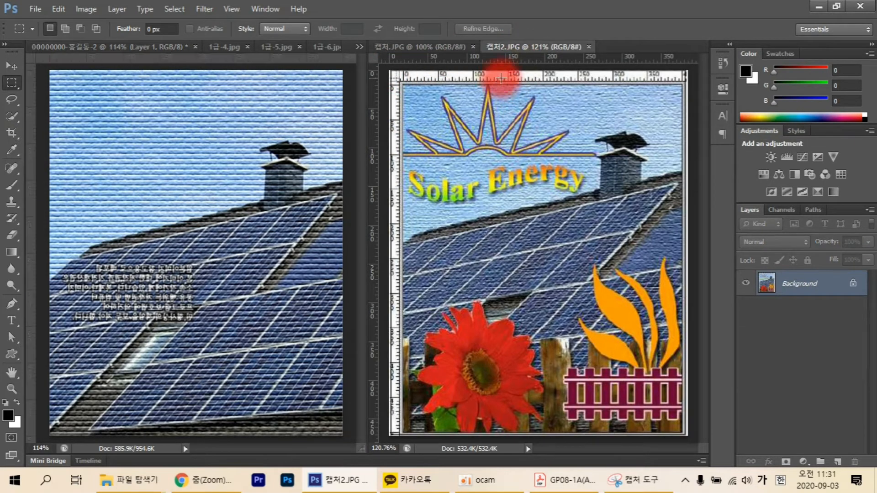
{"action": "left_click", "coordinate": [440, 46]}
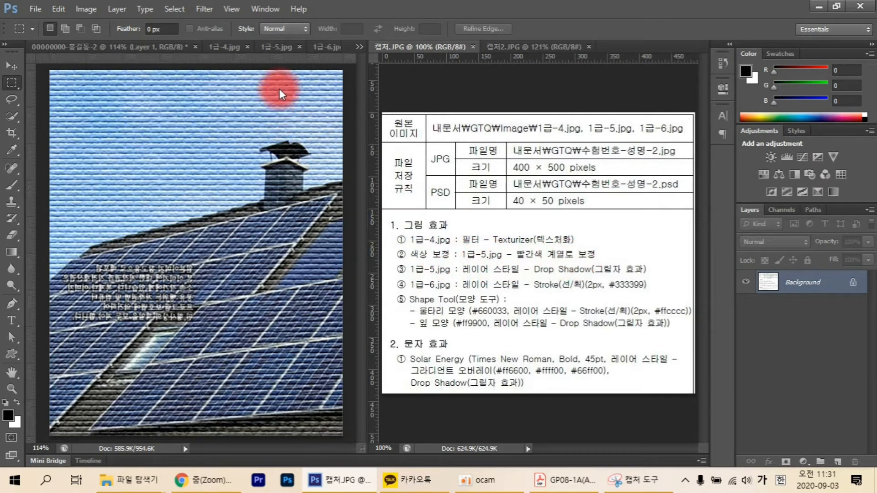
{"action": "left_click", "coordinate": [274, 46]}
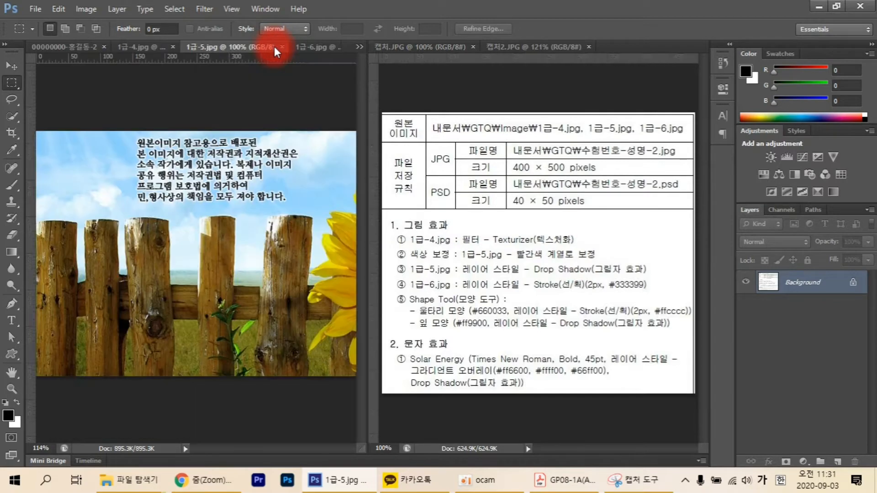
{"action": "left_click", "coordinate": [502, 45]}
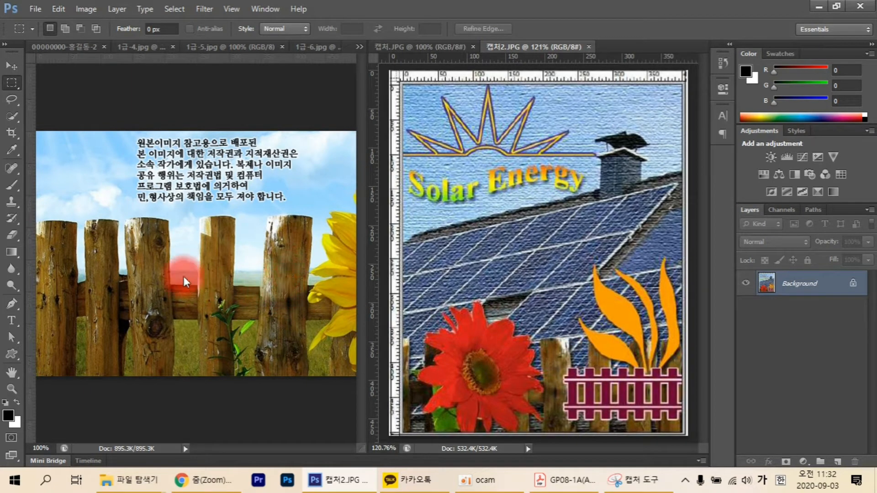
{"action": "left_click", "coordinate": [241, 284]}
{"action": "left_click_drag", "start_coordinate": [269, 444], "coordinate": [298, 448]}
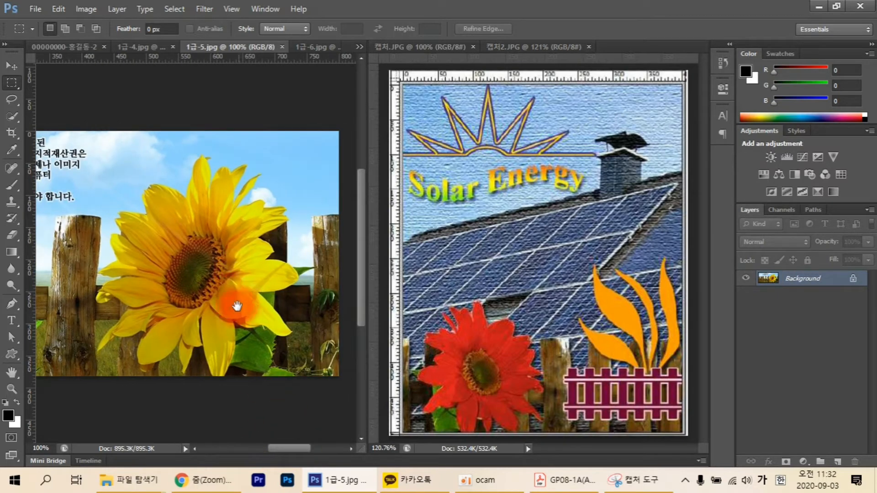
{"action": "left_click", "coordinate": [501, 47]}
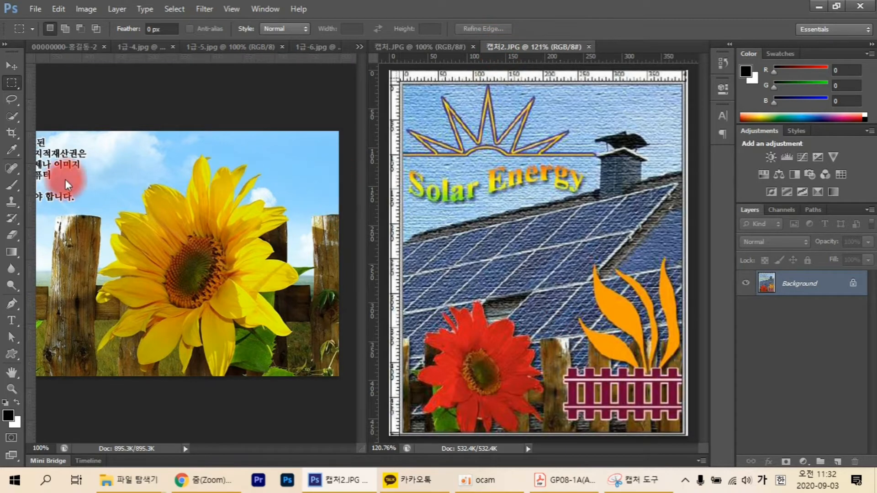
{"action": "left_click", "coordinate": [437, 48]}
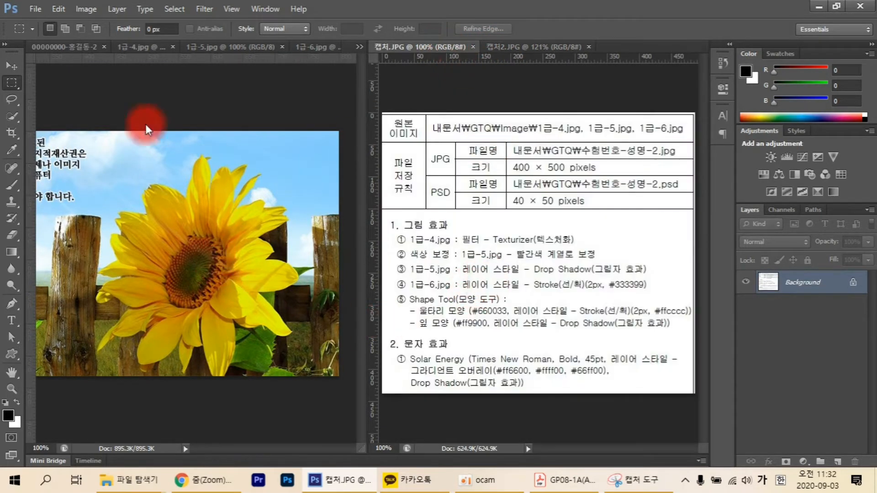
Choose the Quick Selection tool and make 1급-5.jpg the active document.
{"action": "left_click", "coordinate": [9, 119]}
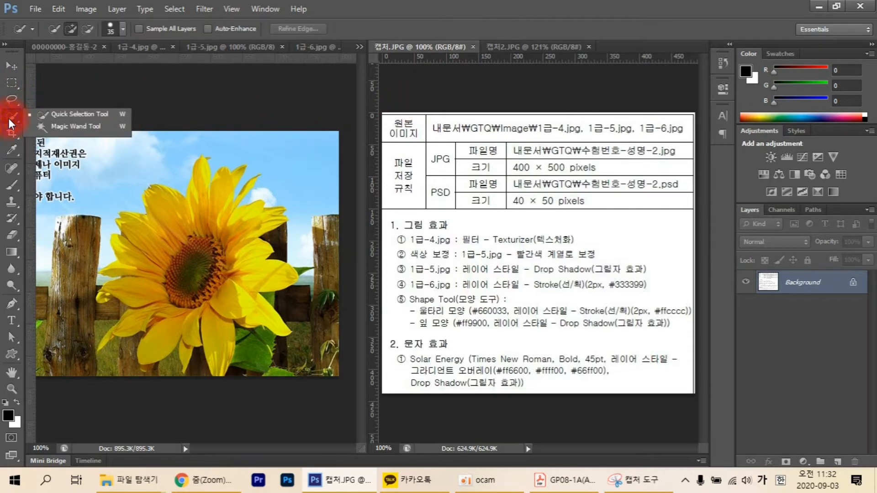
{"action": "left_click", "coordinate": [81, 116]}
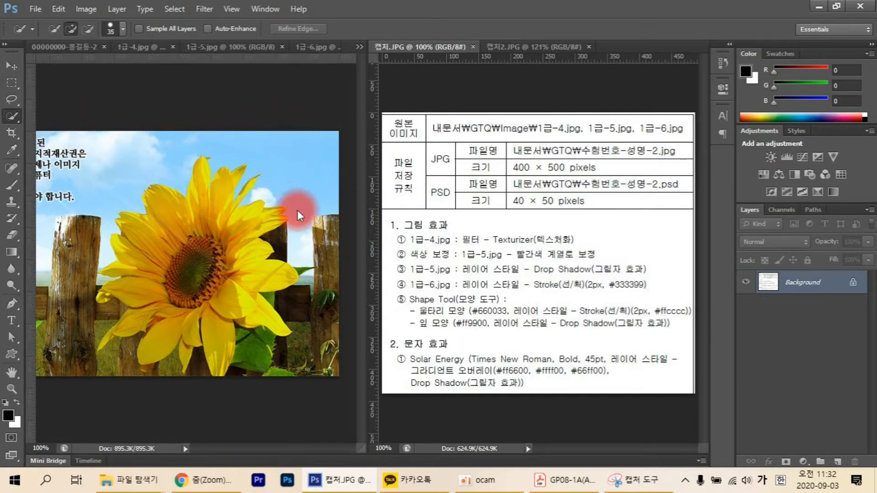
{"action": "left_click", "coordinate": [12, 82]}
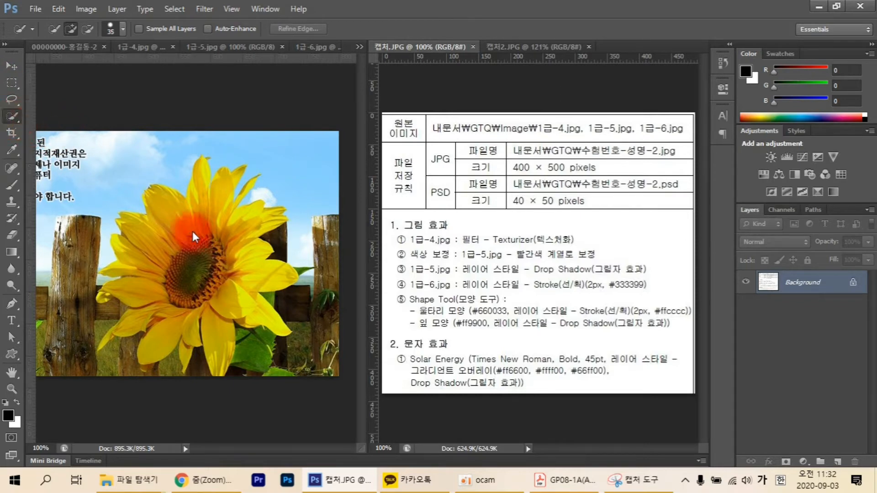
{"action": "left_click", "coordinate": [166, 206]}
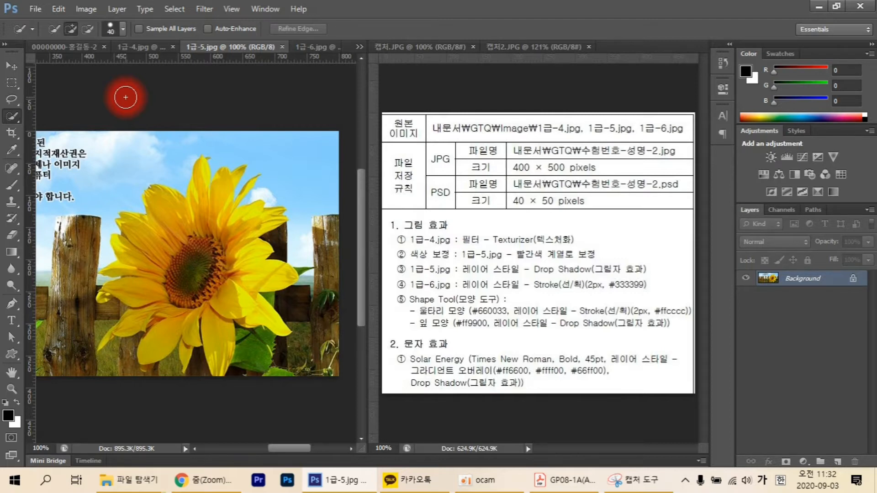
{"action": "key", "text": "bracketright"}
{"action": "key", "text": "bracketright"}
{"action": "key", "text": "bracketright"}
{"action": "key", "text": "bracketright"}
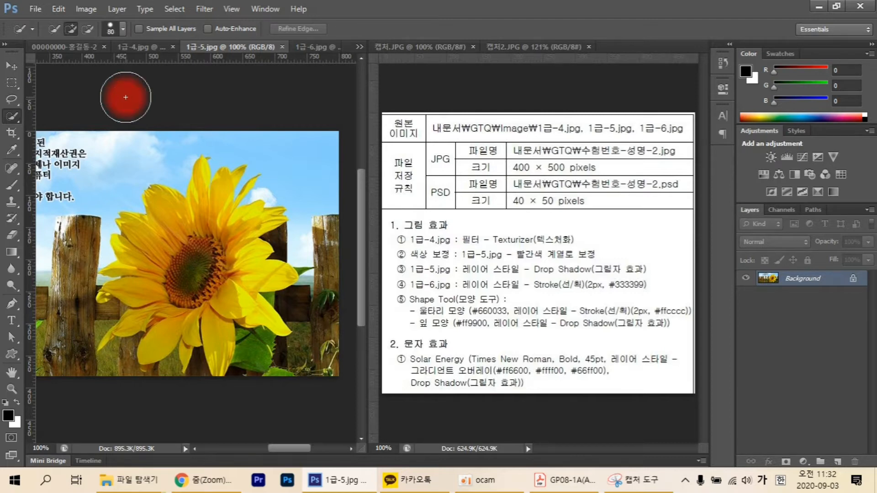
{"action": "key", "text": "bracketright"}
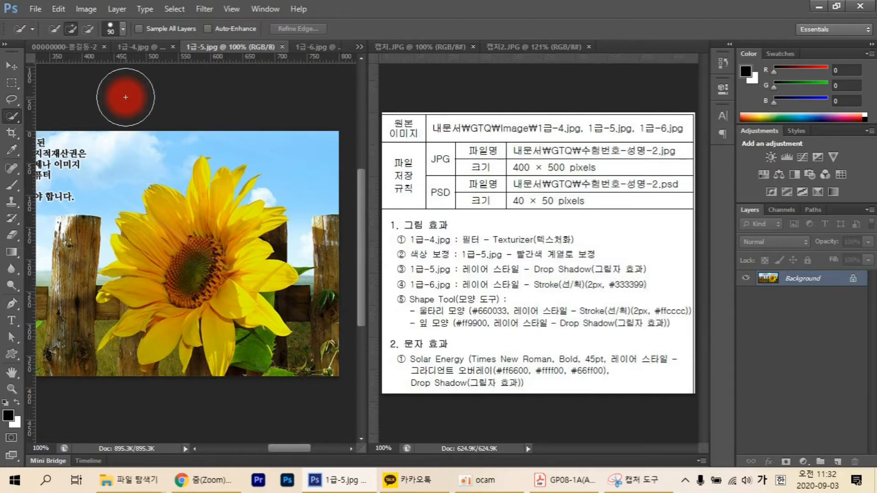
{"action": "key", "text": "bracketleft"}
{"action": "key", "text": "bracketleft"}
{"action": "key", "text": "bracketleft"}
{"action": "key", "text": "bracketleft"}
{"action": "key", "text": "bracketleft"}
{"action": "key", "text": "bracketleft"}
{"action": "key", "text": "bracketleft"}
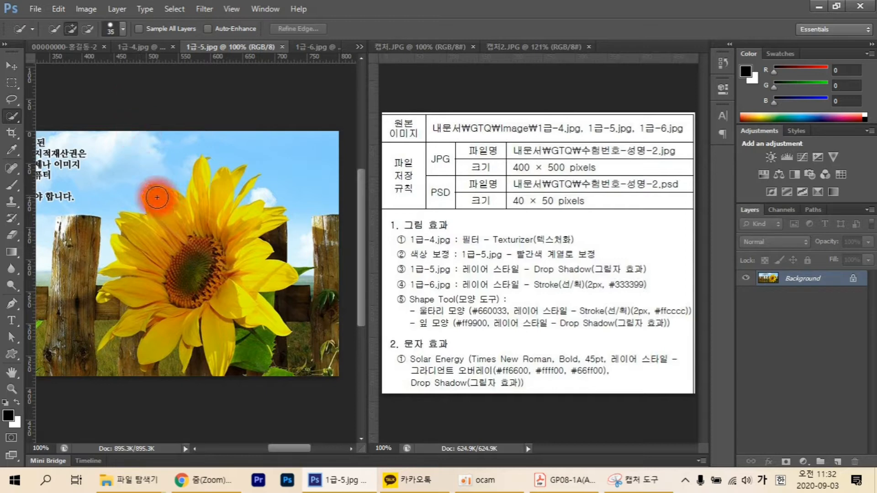
Select the whole sunflower with a 35-pixel Quick Selection brush, adding the missed petal tips with 10- and 9-pixel brushes.
{"action": "mouse_move", "coordinate": [156, 197]}
{"action": "left_mouse_down"}
{"action": "mouse_move", "coordinate": [179, 228]}
{"action": "mouse_move", "coordinate": [202, 201]}
{"action": "mouse_move", "coordinate": [236, 249]}
{"action": "mouse_move", "coordinate": [238, 279]}
{"action": "mouse_move", "coordinate": [210, 298]}
{"action": "mouse_move", "coordinate": [137, 320]}
{"action": "mouse_move", "coordinate": [162, 315]}
{"action": "mouse_move", "coordinate": [133, 316]}
{"action": "mouse_move", "coordinate": [150, 314]}
{"action": "mouse_move", "coordinate": [153, 300]}
{"action": "left_mouse_up"}
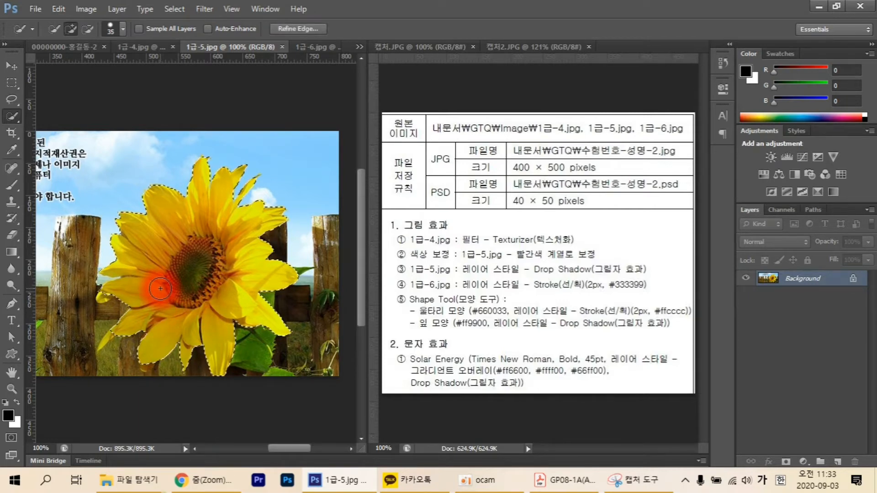
{"action": "key", "text": "bracketleft"}
{"action": "key", "text": "bracketleft"}
{"action": "key", "text": "bracketleft"}
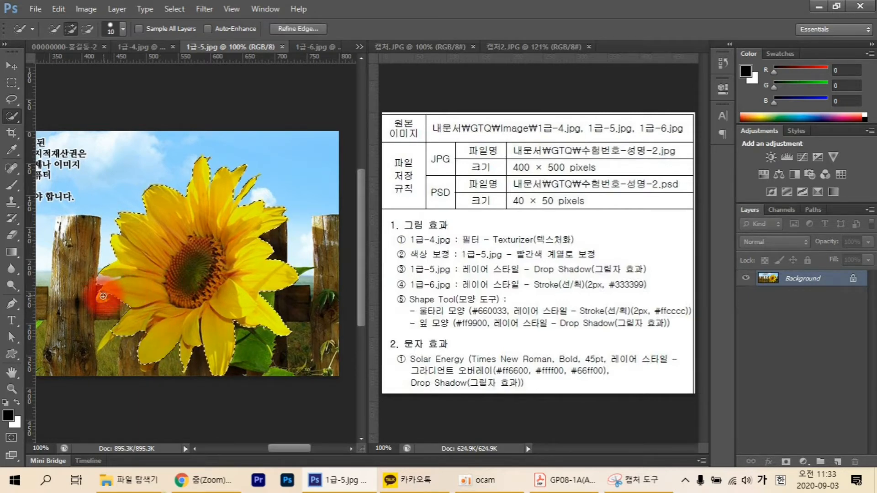
{"action": "left_click_drag", "start_coordinate": [104, 295], "coordinate": [119, 301]}
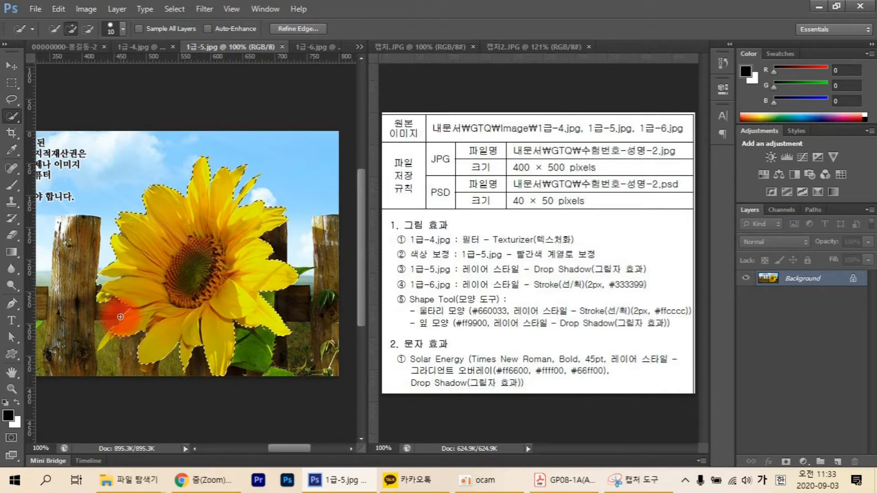
{"action": "key", "text": "bracketleft"}
{"action": "left_click", "coordinate": [106, 340]}
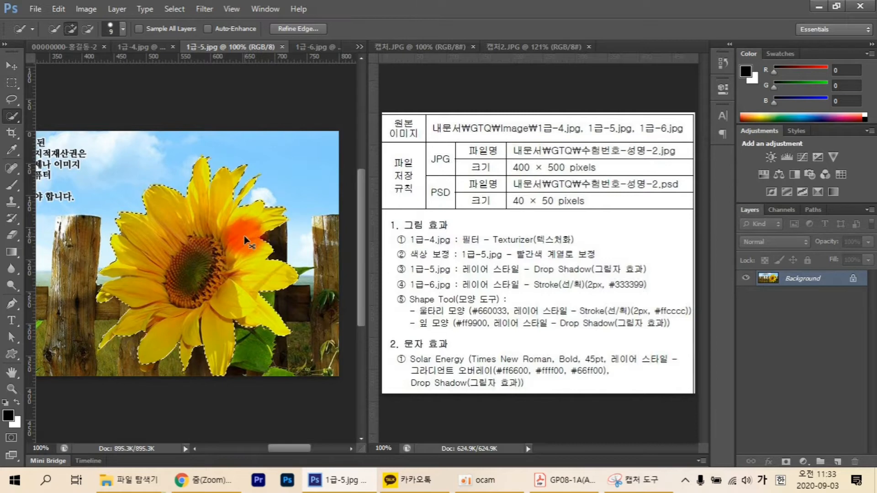
Recolour the selected sunflower red with a Hue/Saturation hue of -54 and display 캡처2.JPG for comparison.
{"action": "key", "text": "ctrl+u"}
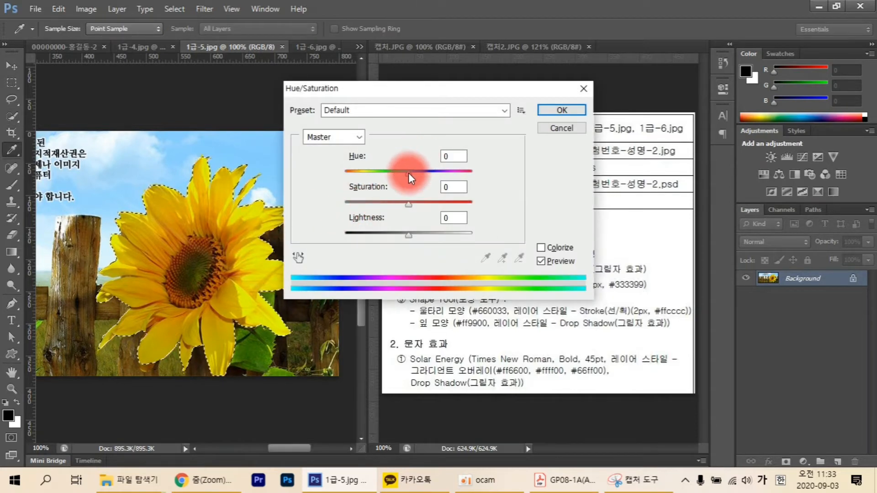
{"action": "left_click_drag", "start_coordinate": [409, 173], "coordinate": [378, 171]}
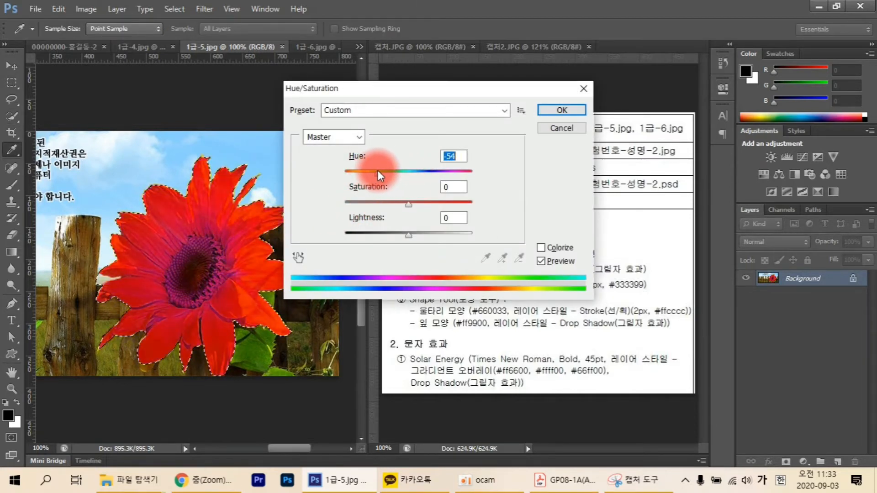
{"action": "left_click", "coordinate": [561, 109]}
{"action": "left_click", "coordinate": [523, 46]}
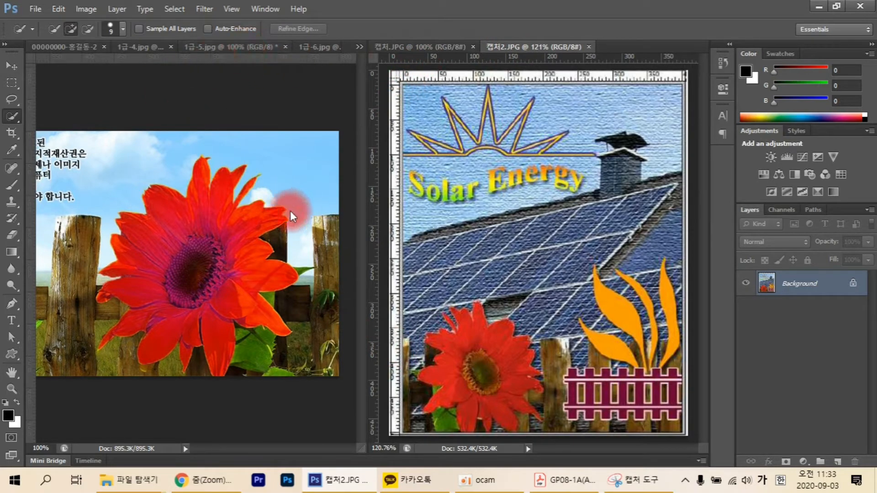
Add the wooden fence to the sunflower selection in 1급-5.jpg with a 25-pixel Quick Selection brush.
{"action": "scroll", "coordinate": [216, 211], "scroll_direction": "down", "scroll_amount": 3}
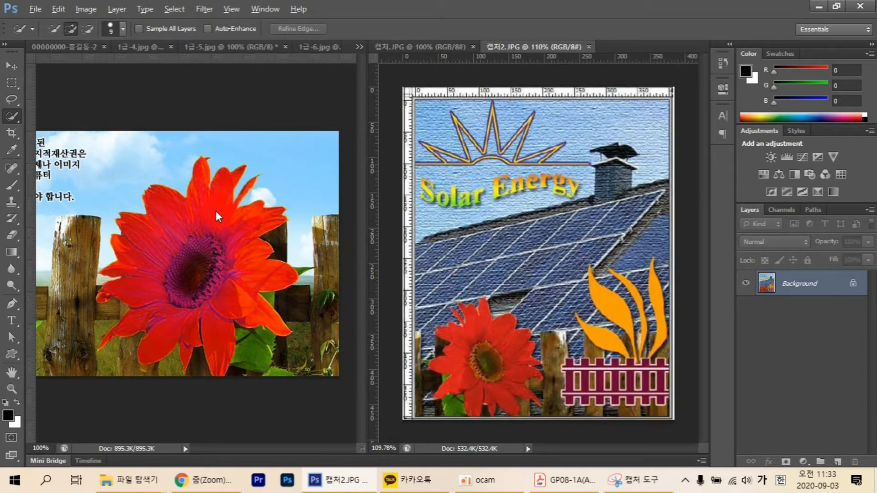
{"action": "left_click", "coordinate": [203, 84]}
{"action": "scroll", "coordinate": [224, 140], "scroll_direction": "down", "scroll_amount": 2}
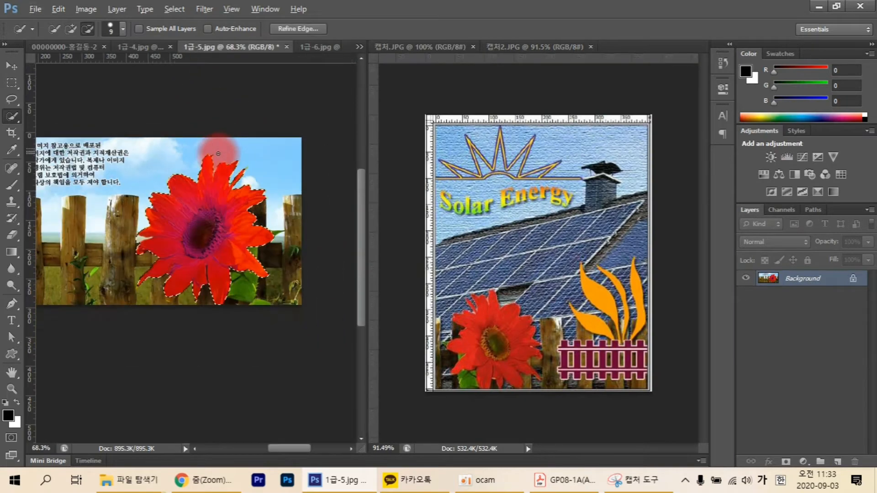
{"action": "scroll", "coordinate": [219, 150], "scroll_direction": "down", "scroll_amount": 1}
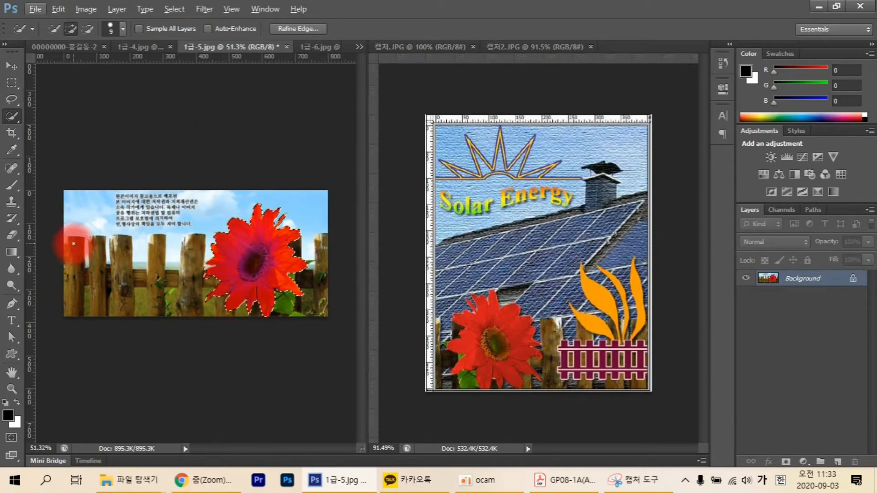
{"action": "key", "text": "bracketright"}
{"action": "key", "text": "bracketright"}
{"action": "key", "text": "bracketright"}
{"action": "key", "text": "bracketright"}
{"action": "mouse_move", "coordinate": [74, 244]}
{"action": "left_mouse_down"}
{"action": "mouse_move", "coordinate": [74, 299]}
{"action": "mouse_move", "coordinate": [75, 281]}
{"action": "mouse_move", "coordinate": [94, 276]}
{"action": "mouse_move", "coordinate": [230, 281]}
{"action": "mouse_move", "coordinate": [219, 314]}
{"action": "mouse_move", "coordinate": [265, 299]}
{"action": "mouse_move", "coordinate": [297, 306]}
{"action": "mouse_move", "coordinate": [319, 265]}
{"action": "mouse_move", "coordinate": [298, 245]}
{"action": "mouse_move", "coordinate": [311, 250]}
{"action": "mouse_move", "coordinate": [319, 239]}
{"action": "mouse_move", "coordinate": [319, 250]}
{"action": "mouse_move", "coordinate": [304, 234]}
{"action": "mouse_move", "coordinate": [309, 259]}
{"action": "mouse_move", "coordinate": [307, 237]}
{"action": "left_mouse_up"}
Refine the selection around the sunflower's leaves and the far-right fence post with a 15-pixel brush, subtracting the sky and grass gaps.
{"action": "key", "text": "alt"}
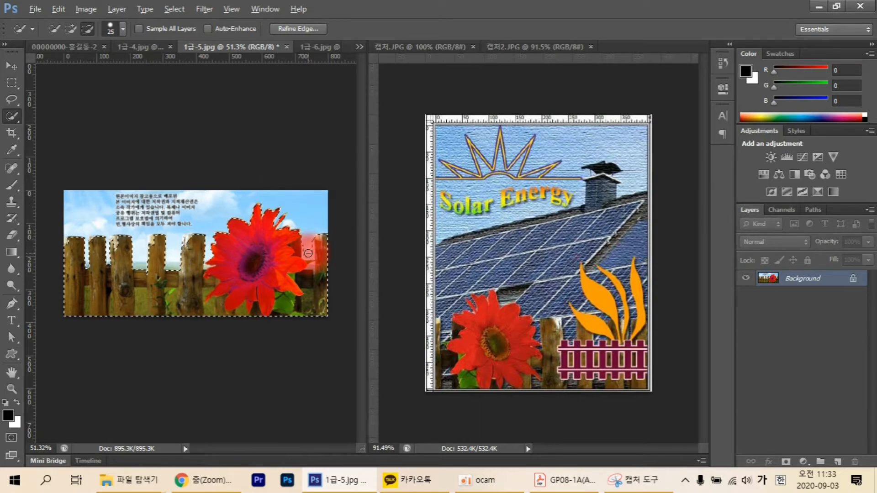
{"action": "left_click_drag", "start_coordinate": [309, 247], "coordinate": [303, 258]}
{"action": "key", "text": "bracketleft"}
{"action": "key", "text": "alt"}
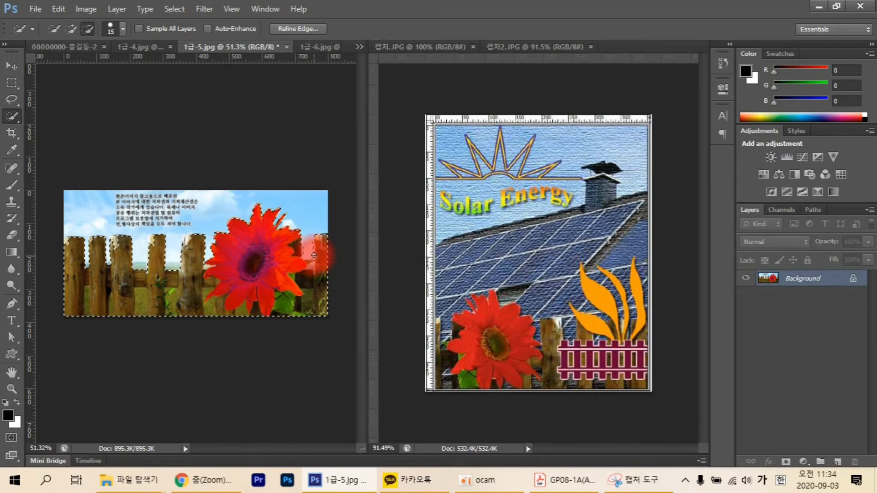
{"action": "left_click_drag", "start_coordinate": [303, 257], "coordinate": [307, 256]}
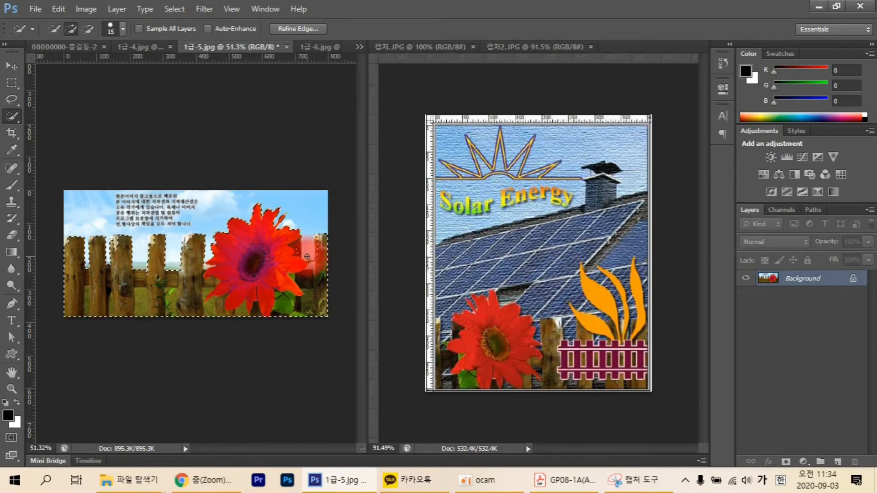
{"action": "left_click", "coordinate": [298, 246], "text": "alt"}
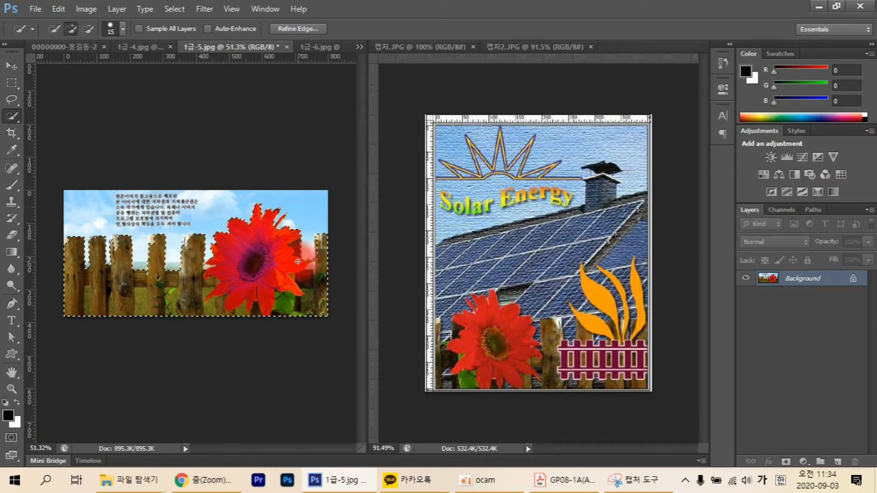
{"action": "key", "text": "alt"}
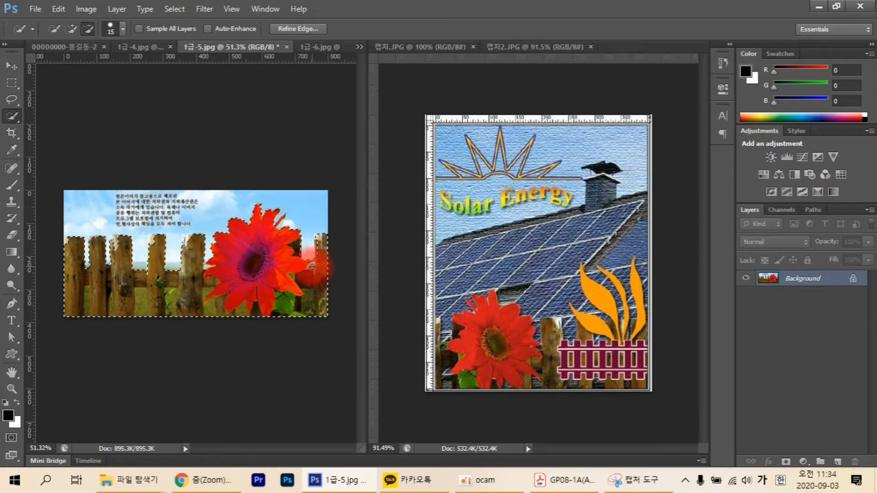
{"action": "left_click_drag", "start_coordinate": [312, 266], "coordinate": [309, 267]}
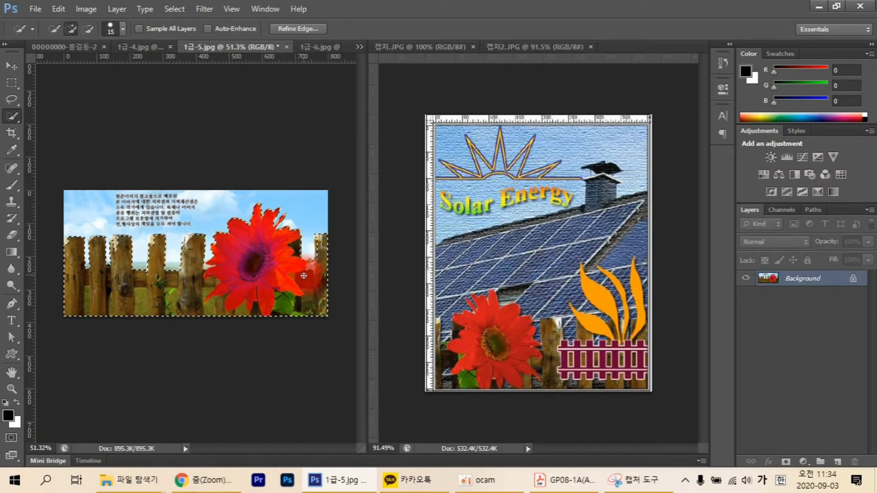
{"action": "left_click", "coordinate": [307, 297], "text": "alt"}
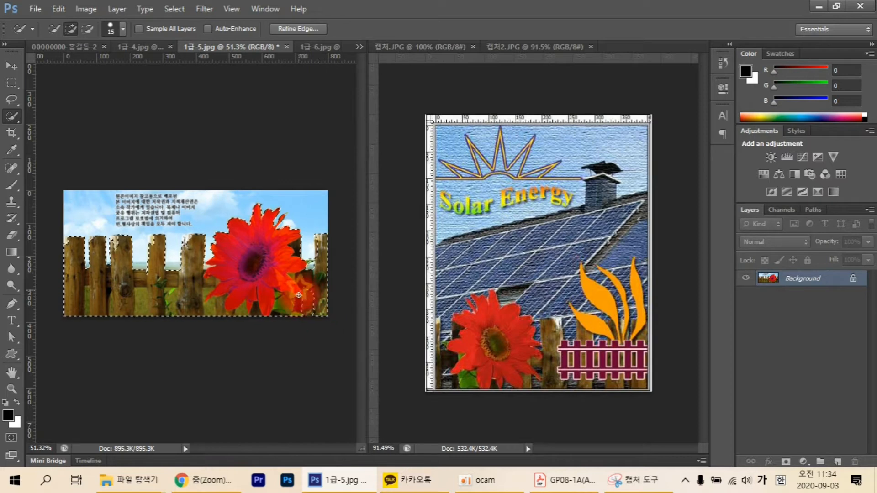
{"action": "left_click", "coordinate": [295, 295]}
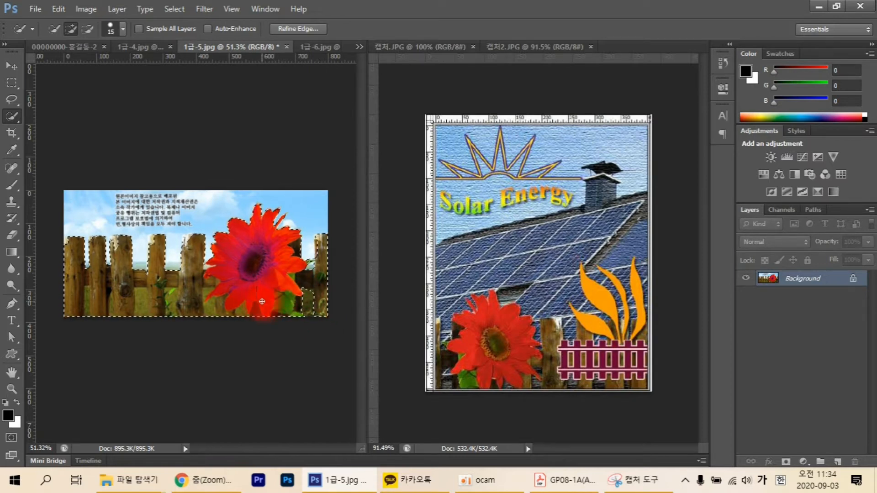
Subtract the grassy gaps between the lower parts of the fence posts from the selection with the 15-pixel brush.
{"action": "key", "text": "alt"}
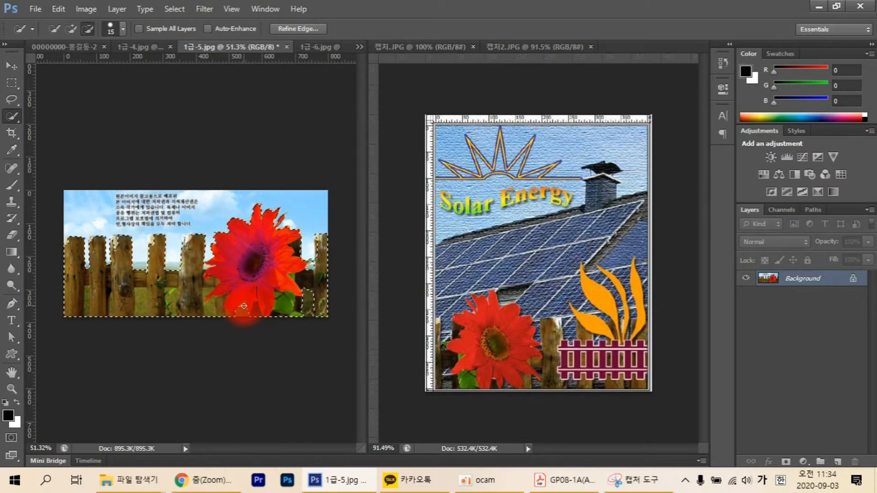
{"action": "left_click", "coordinate": [244, 306], "text": "alt"}
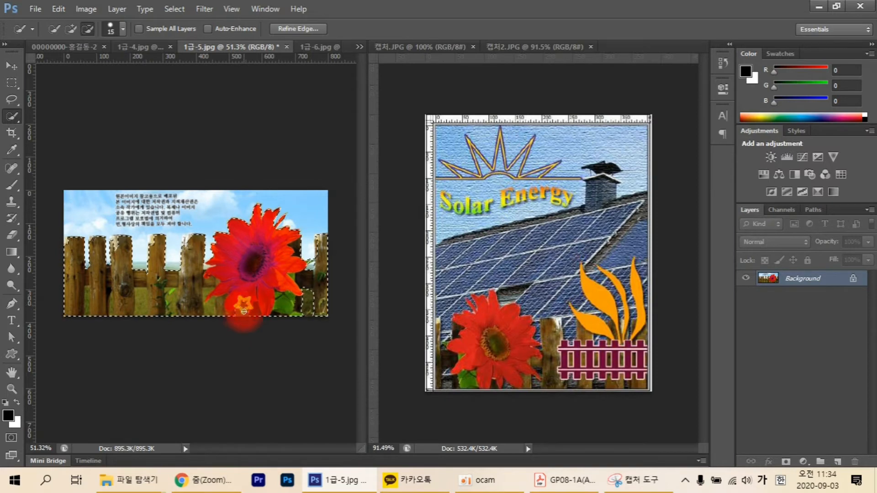
{"action": "left_click", "coordinate": [209, 313], "text": "alt"}
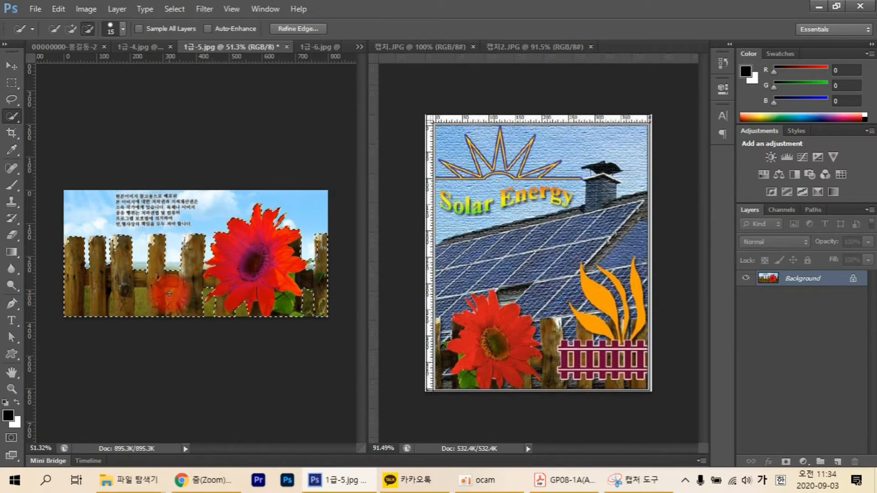
{"action": "left_click_drag", "start_coordinate": [170, 295], "coordinate": [172, 317]}
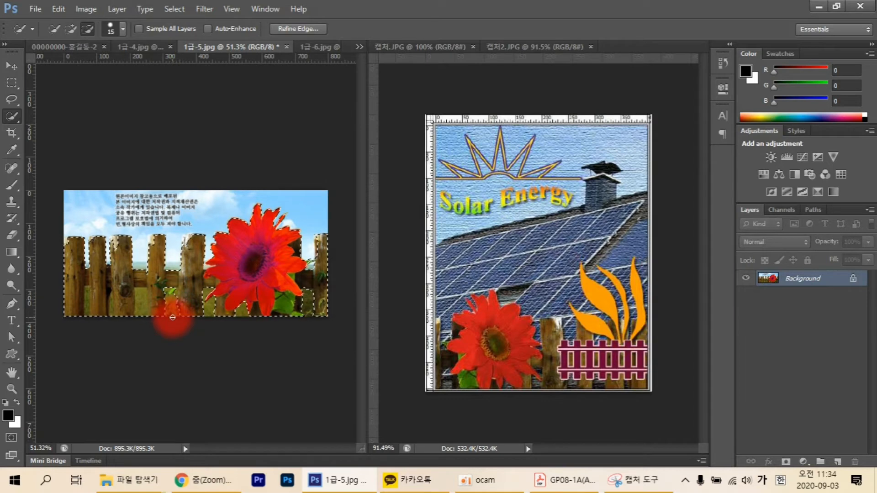
{"action": "mouse_move", "coordinate": [139, 293]}
{"action": "left_mouse_down"}
{"action": "mouse_move", "coordinate": [140, 318]}
{"action": "mouse_move", "coordinate": [147, 284]}
{"action": "mouse_move", "coordinate": [149, 314]}
{"action": "mouse_move", "coordinate": [152, 308]}
{"action": "left_mouse_up"}
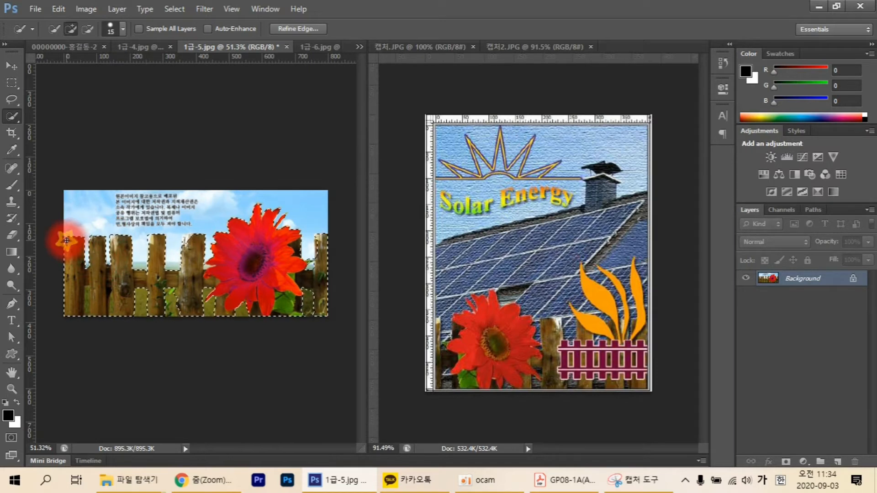
{"action": "left_click", "coordinate": [89, 295], "text": "alt"}
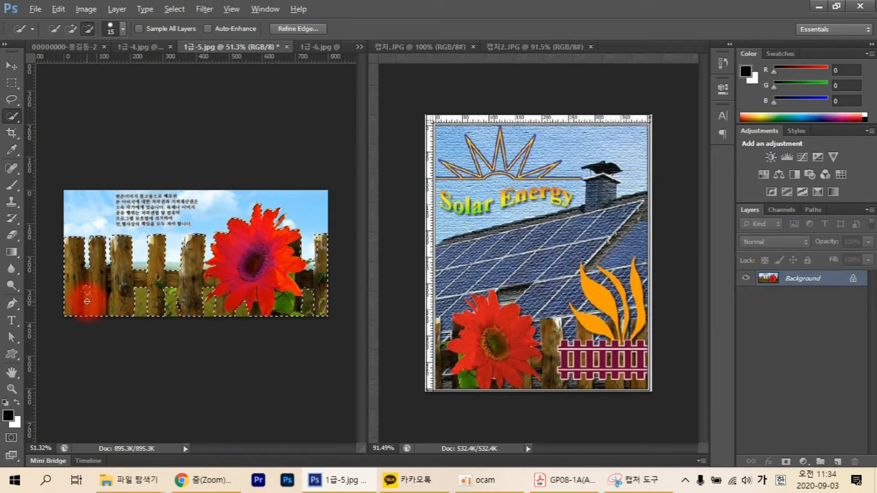
{"action": "left_click", "coordinate": [93, 292]}
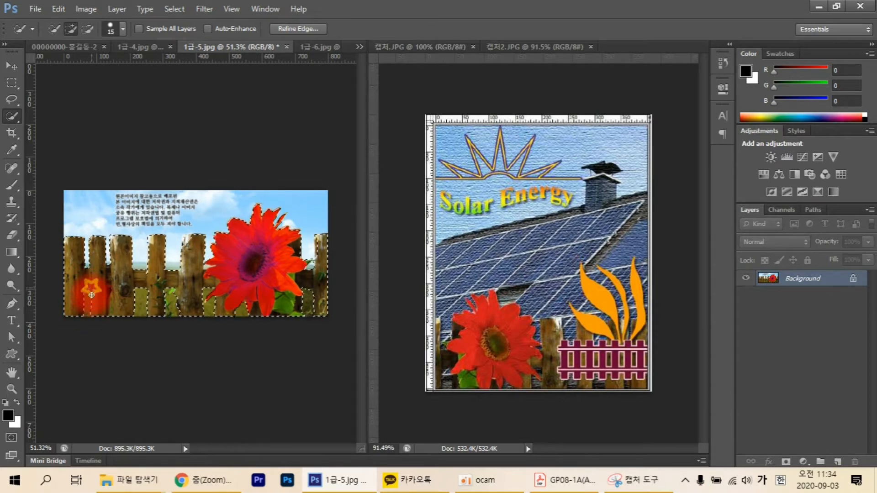
{"action": "left_click", "coordinate": [109, 293], "text": "alt"}
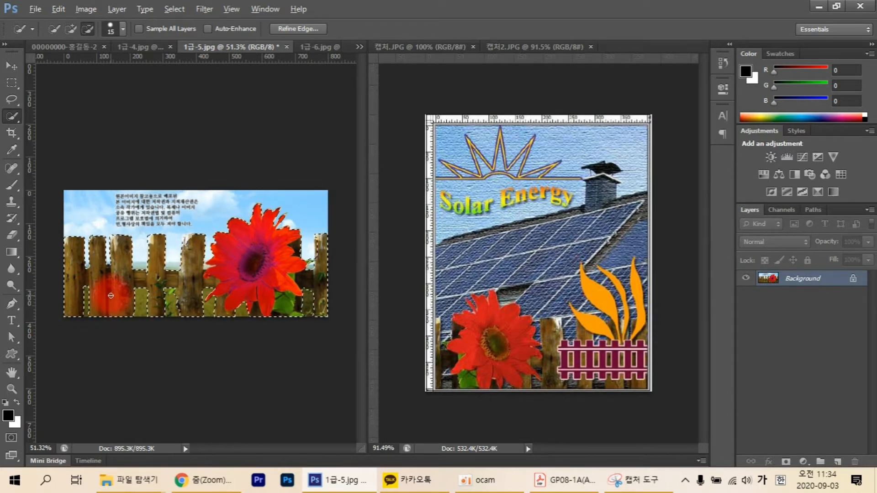
{"action": "left_click", "coordinate": [118, 294]}
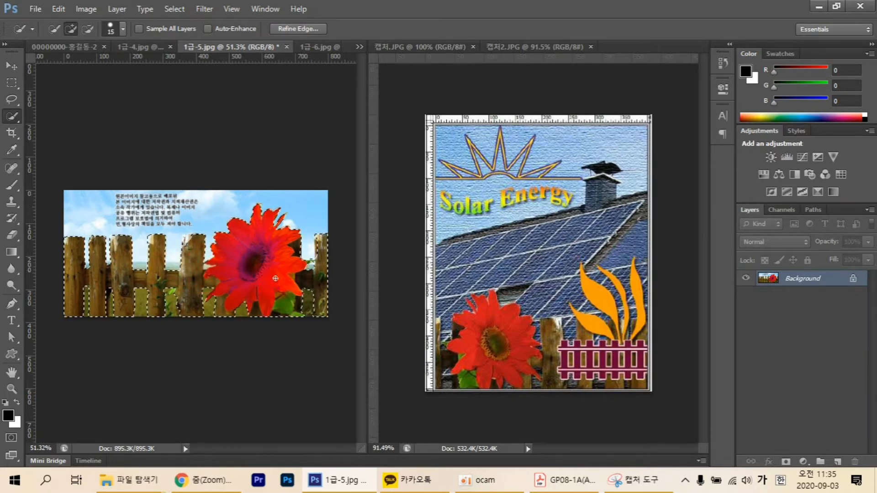
Copy the selected fence and sunflower from 1급-5.jpg and paste them into the solar-panel composition.
{"action": "left_click", "coordinate": [297, 285]}
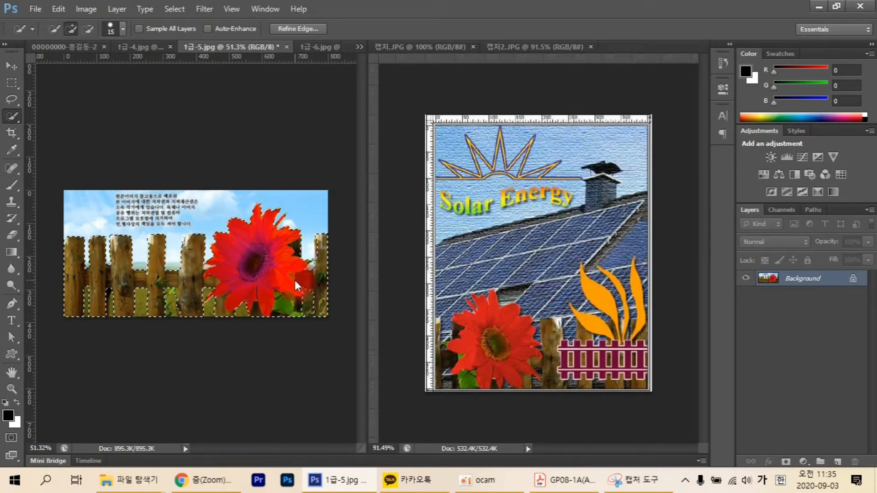
{"action": "left_click", "coordinate": [57, 46]}
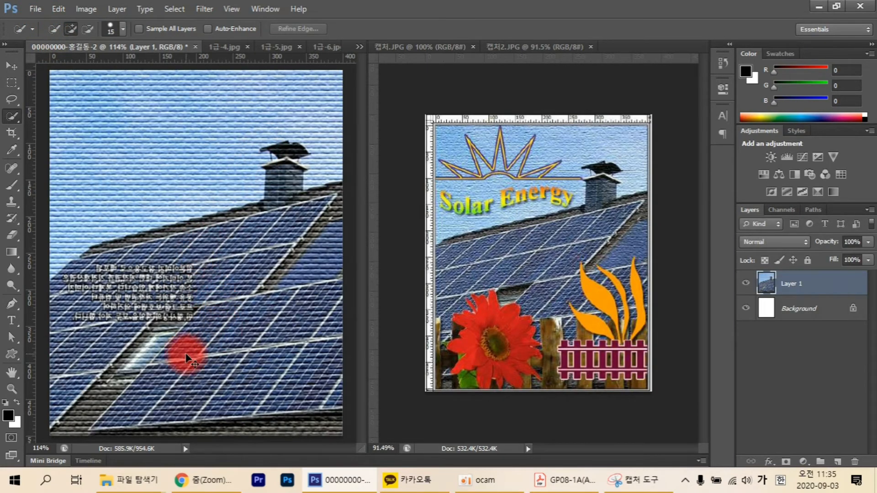
{"action": "key", "text": "ctrl+v"}
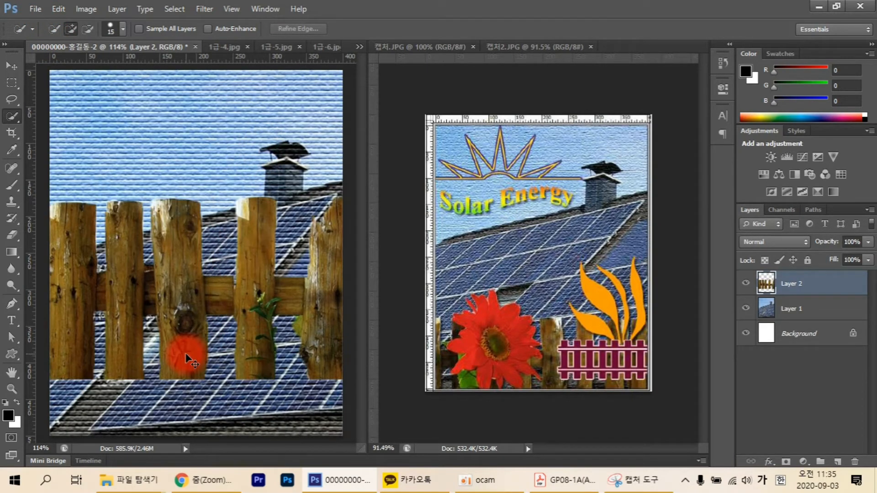
Scale the pasted fence and sunflower down to the canvas width and place them along the bottom edge of the composition.
{"action": "key", "text": "ctrl+t"}
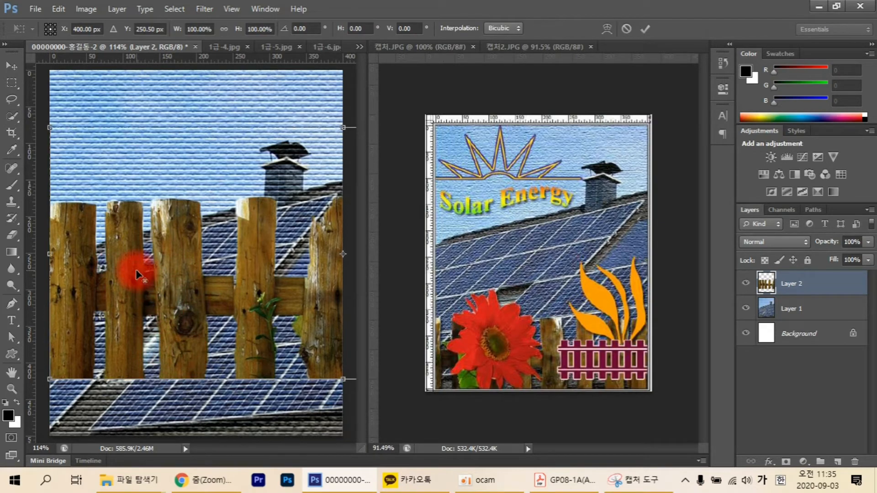
{"action": "scroll", "coordinate": [135, 271], "scroll_direction": "down", "scroll_amount": 5}
{"action": "scroll", "coordinate": [135, 270], "scroll_direction": "down", "scroll_amount": 2}
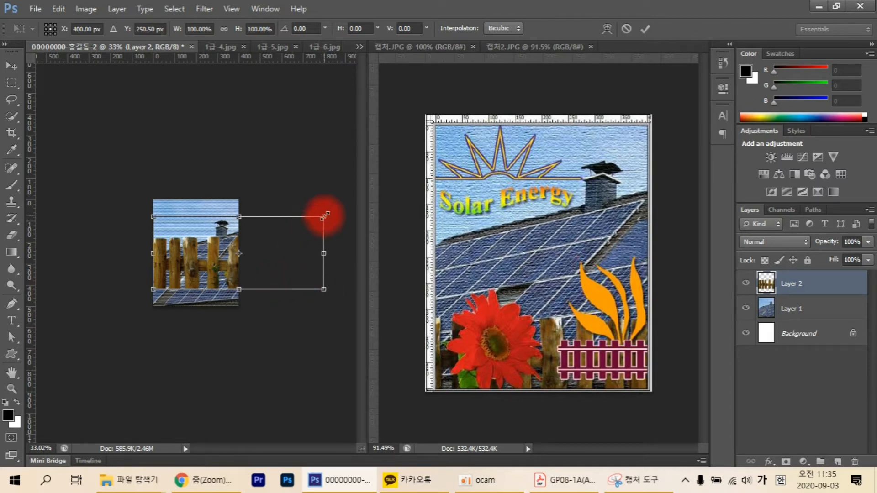
{"action": "left_click_drag", "start_coordinate": [322, 214], "coordinate": [217, 293]}
{"action": "key", "text": "Return"}
{"action": "key", "text": "w"}
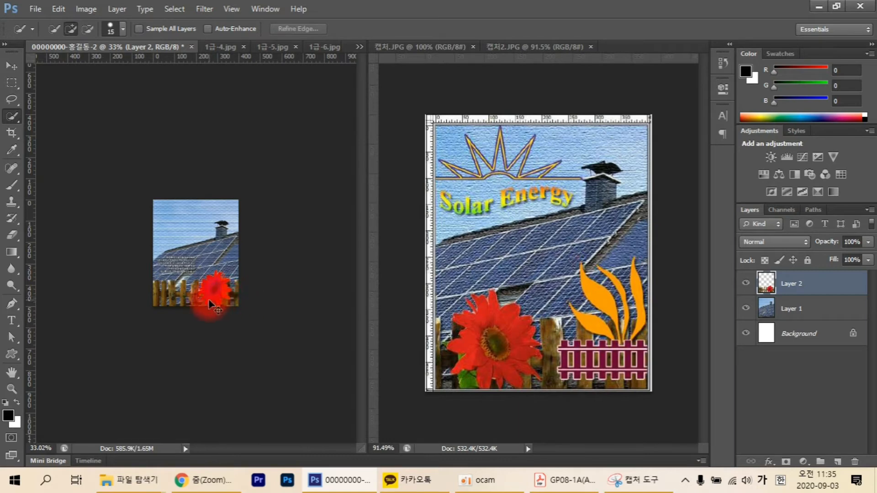
Flip the fence and sunflower layer horizontally.
{"action": "key", "text": "ctrl+t"}
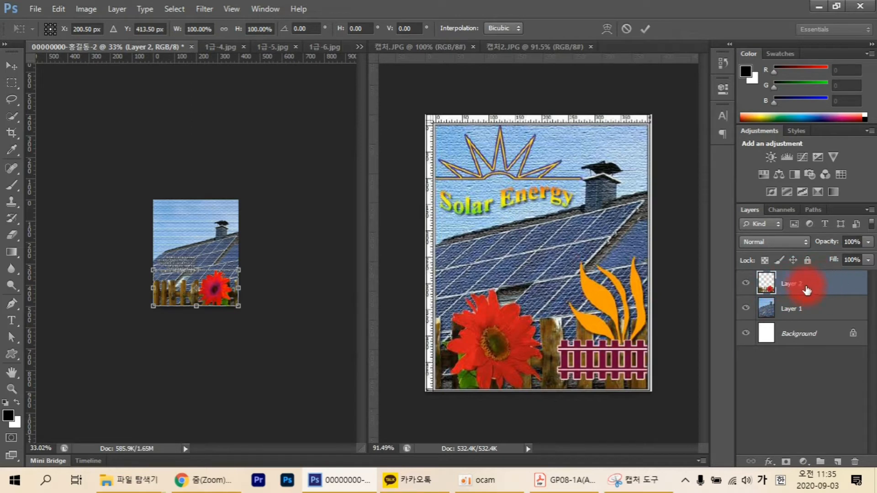
{"action": "right_click", "coordinate": [212, 297]}
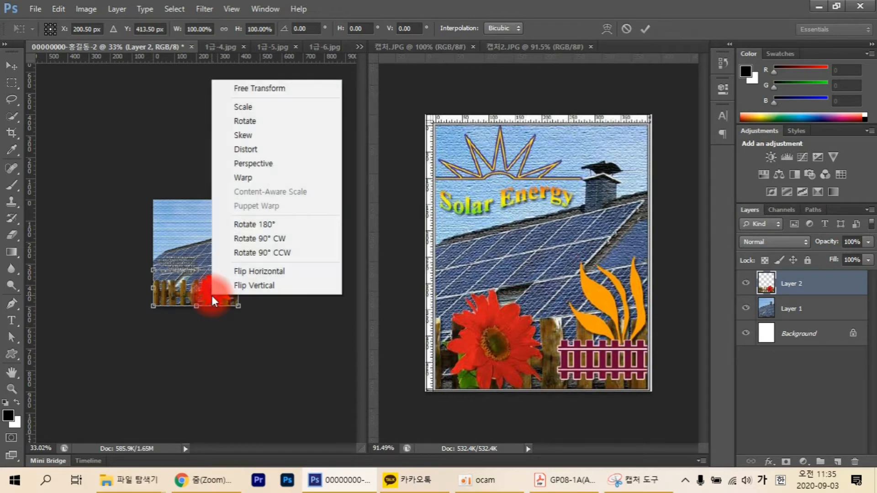
{"action": "left_click", "coordinate": [235, 272]}
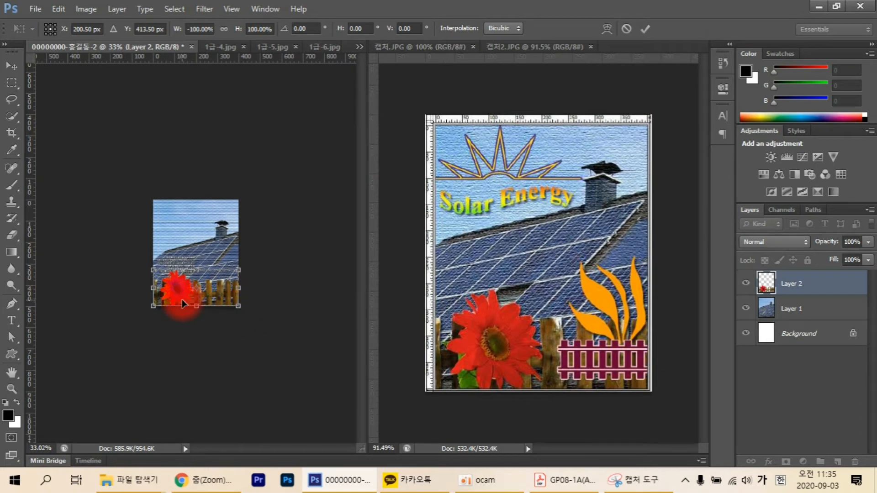
{"action": "key", "text": "w"}
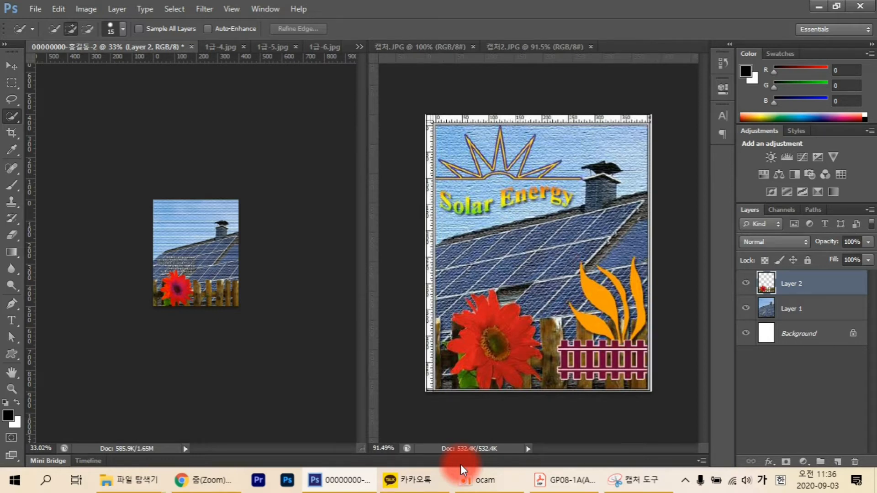
Fit the composition and the 캡처2.JPG reference to their windows, compare them, and display the 캡처.JPG instructions.
{"action": "key", "text": "ctrl+0"}
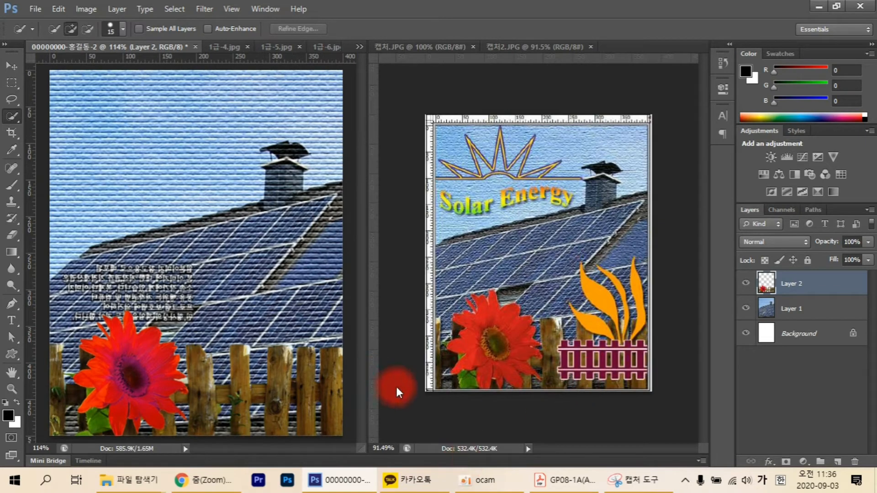
{"action": "left_click", "coordinate": [396, 388]}
{"action": "key", "text": "ctrl+0"}
{"action": "left_click", "coordinate": [288, 400]}
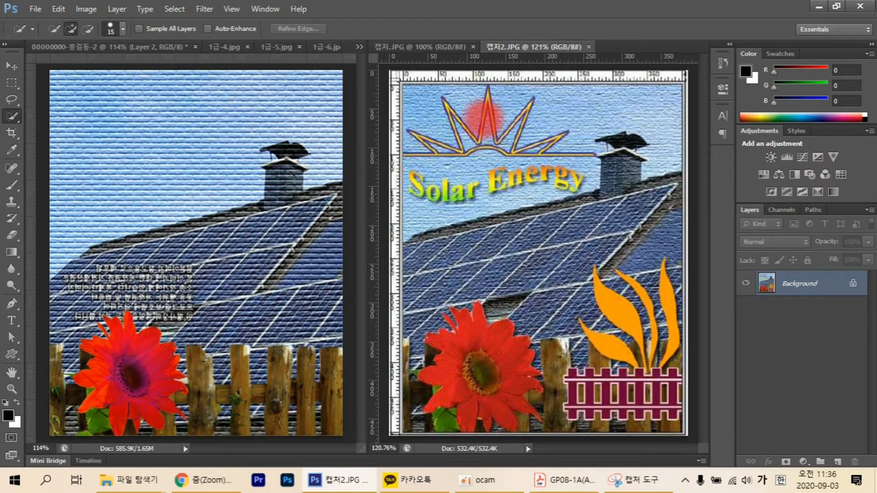
{"action": "left_click", "coordinate": [433, 44]}
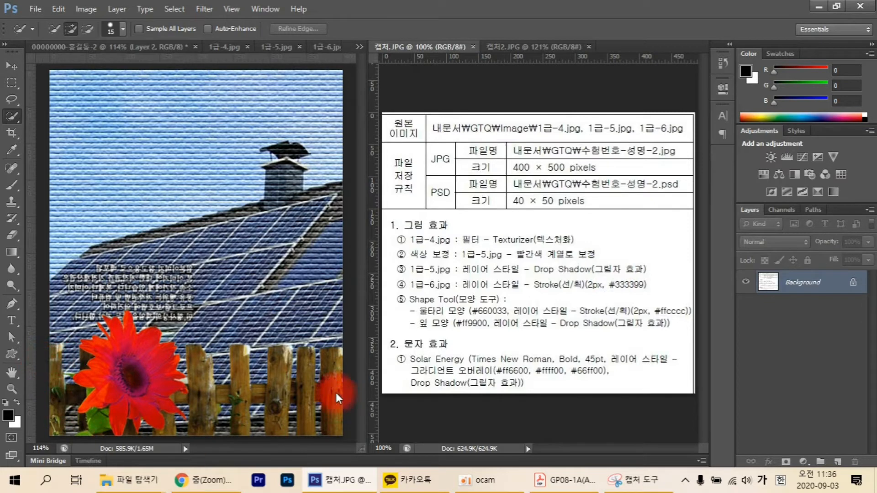
Add a Drop Shadow with its default settings to the fence and sunflower layer of the composition.
{"action": "left_click", "coordinate": [77, 47]}
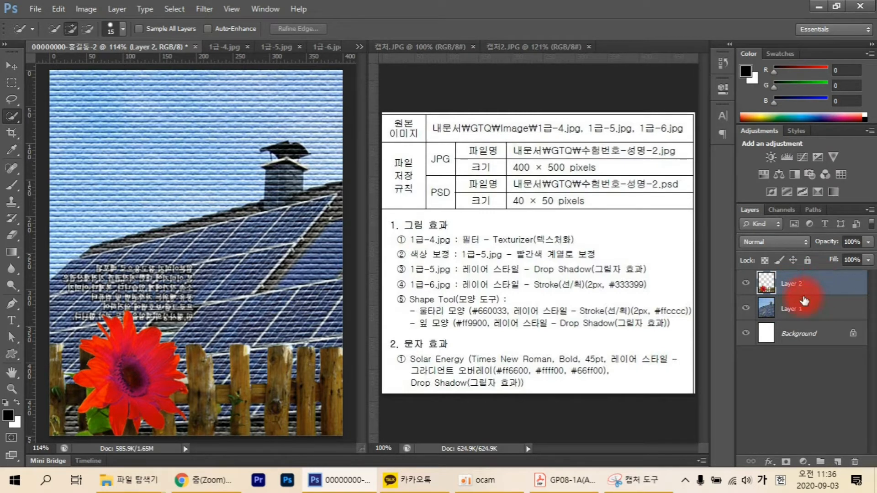
{"action": "left_click", "coordinate": [768, 461]}
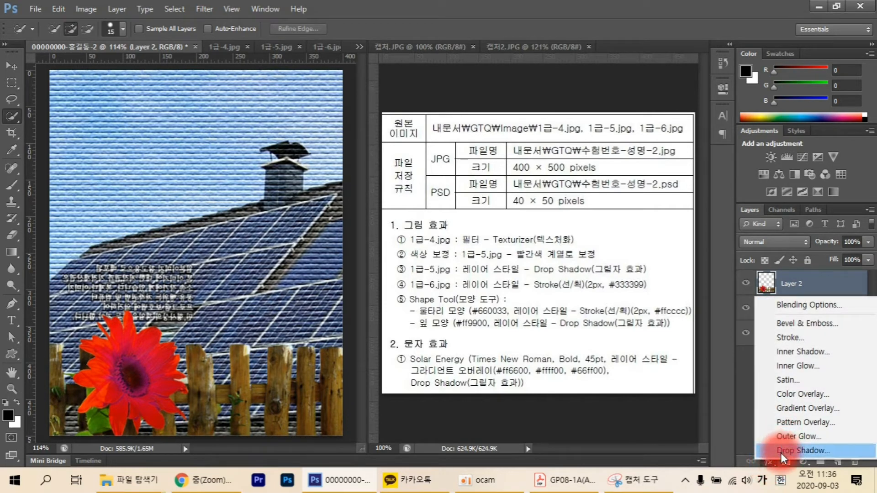
{"action": "left_click", "coordinate": [781, 451]}
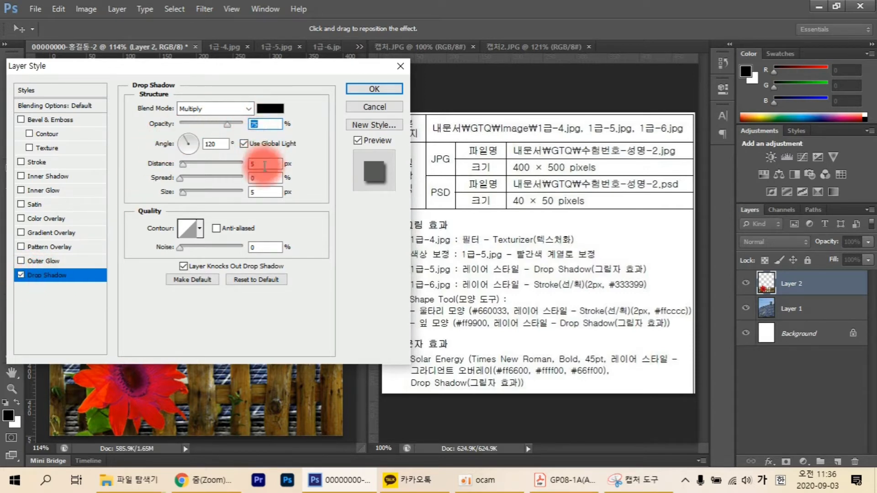
{"action": "left_click", "coordinate": [376, 90]}
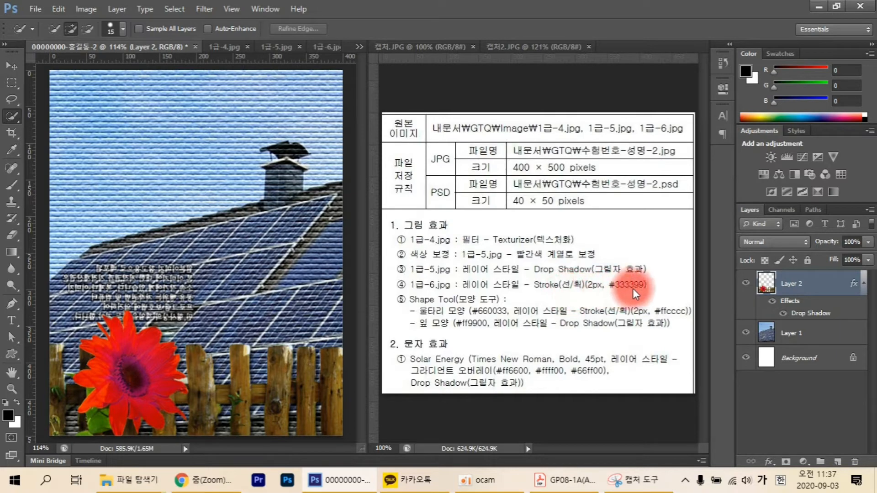
In 1급-6.jpg, select the blue upper background using the Magic Wand with a tolerance of 30.
{"action": "left_click", "coordinate": [323, 46]}
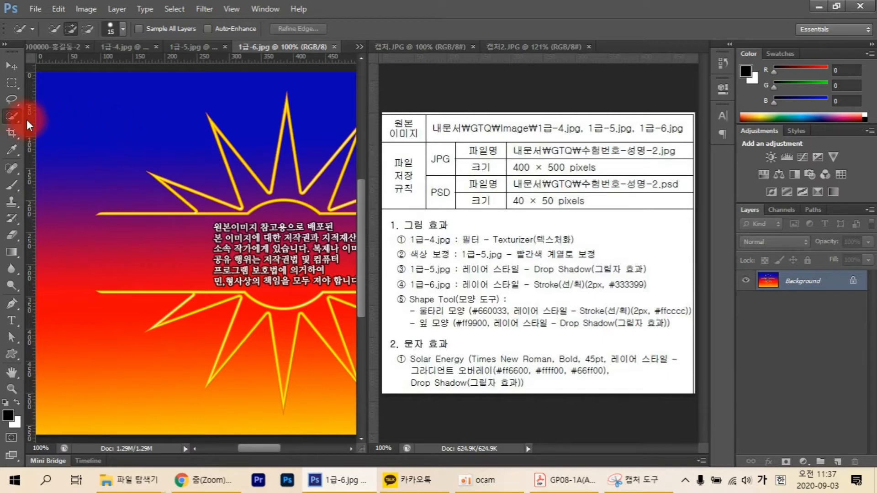
{"action": "right_click", "coordinate": [13, 116]}
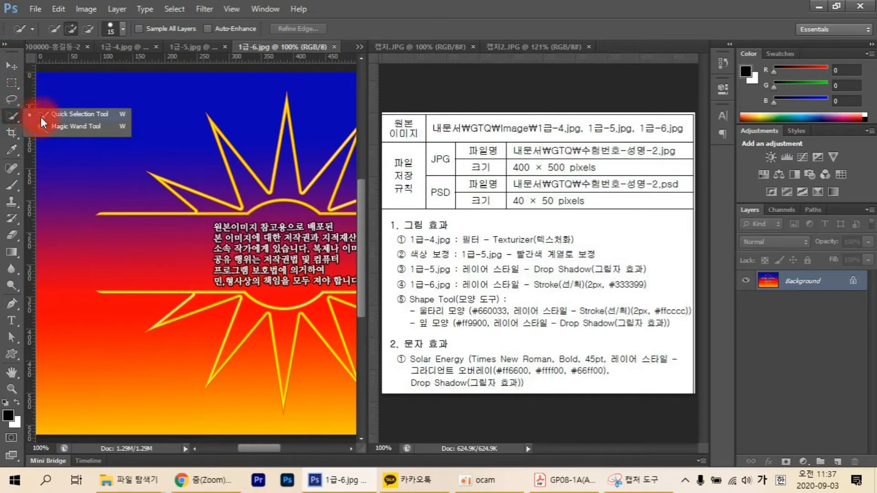
{"action": "left_click", "coordinate": [78, 128]}
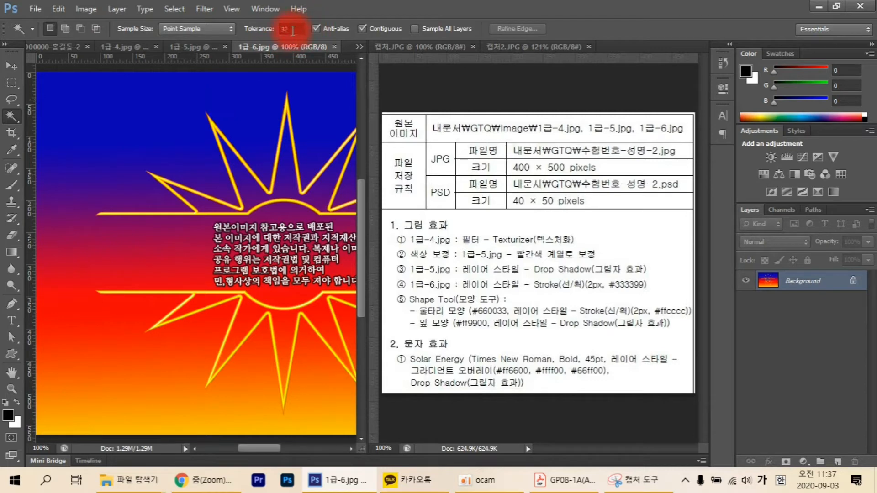
{"action": "type", "text": "30"}
{"action": "left_click", "coordinate": [130, 95]}
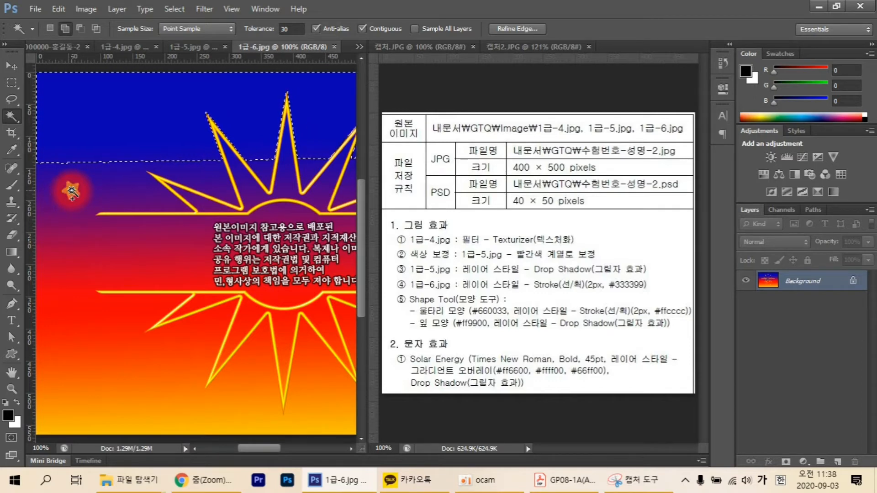
Add the purple, red and orange background bands beside and below the sun outline to the selection.
{"action": "left_click", "coordinate": [72, 192]}
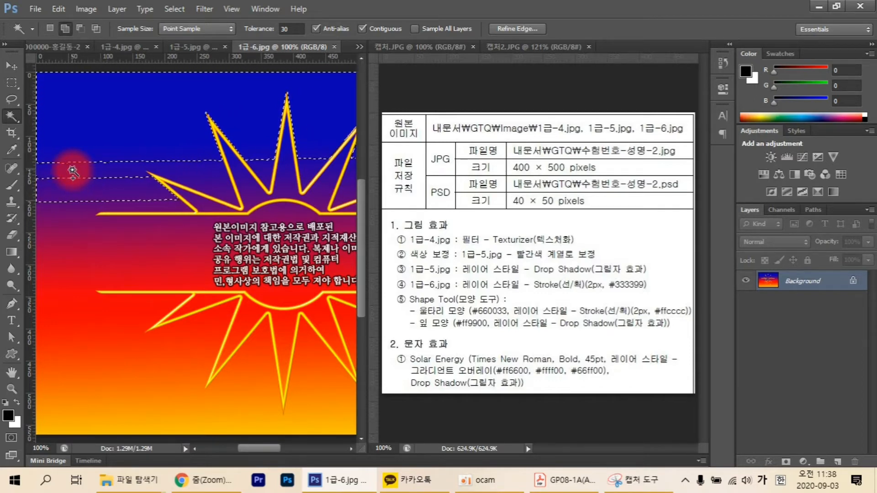
{"action": "left_click", "coordinate": [61, 254]}
{"action": "left_click", "coordinate": [63, 232]}
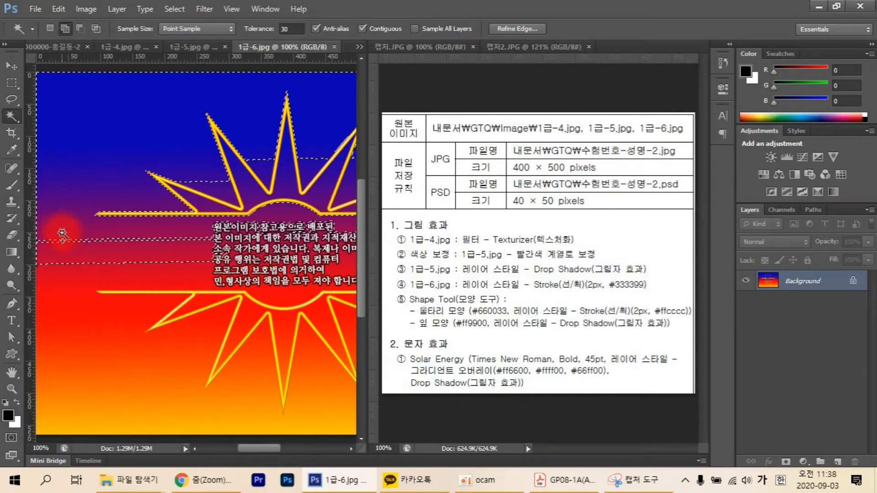
{"action": "left_click", "coordinate": [62, 252]}
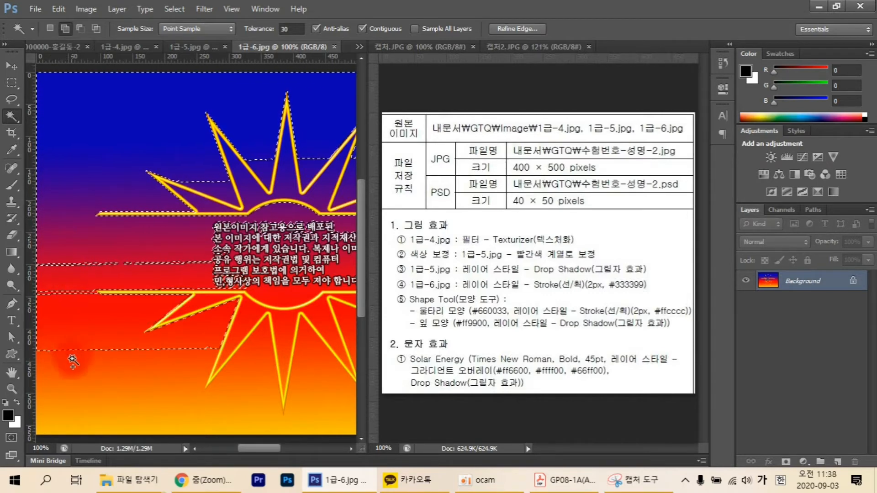
{"action": "left_click", "coordinate": [220, 416]}
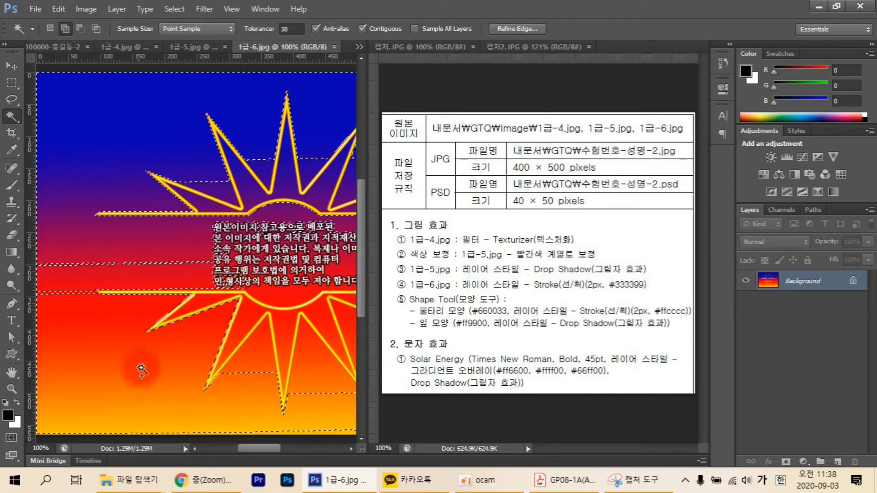
{"action": "left_click", "coordinate": [70, 291]}
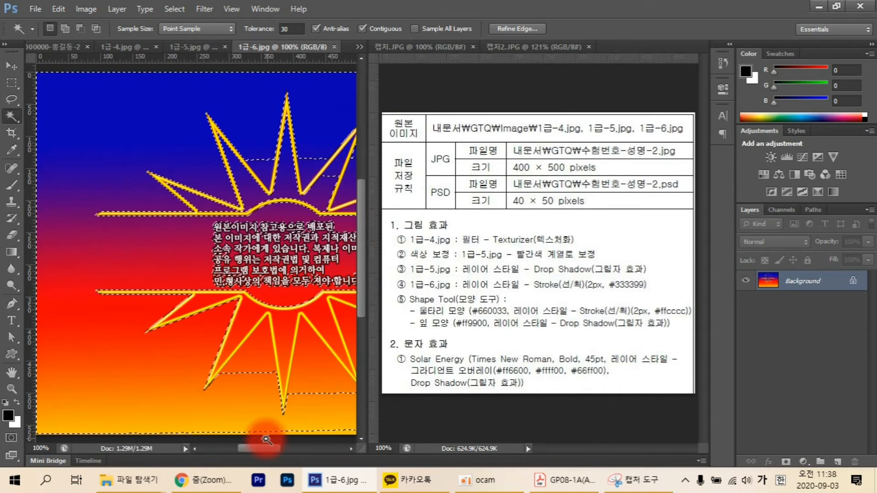
Add the background right of the text and the areas in and around the lower-left and central rays to the selection.
{"action": "left_click_drag", "start_coordinate": [262, 449], "coordinate": [281, 449]}
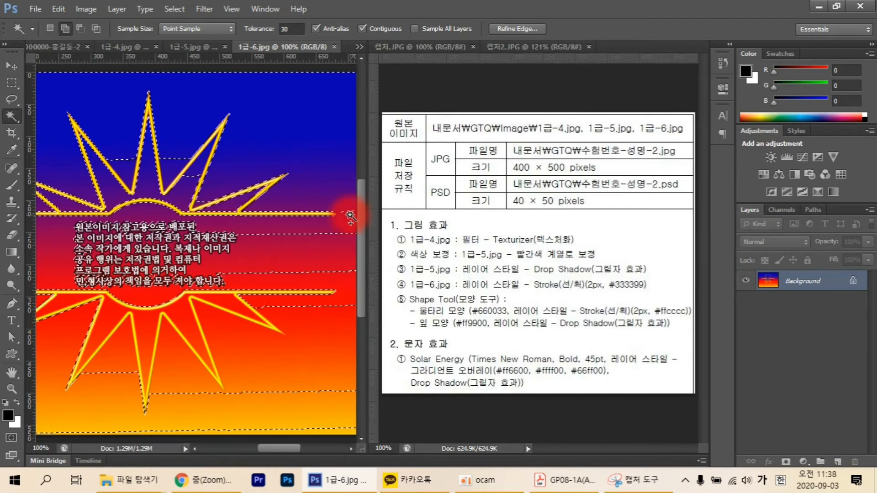
{"action": "left_click", "coordinate": [325, 247]}
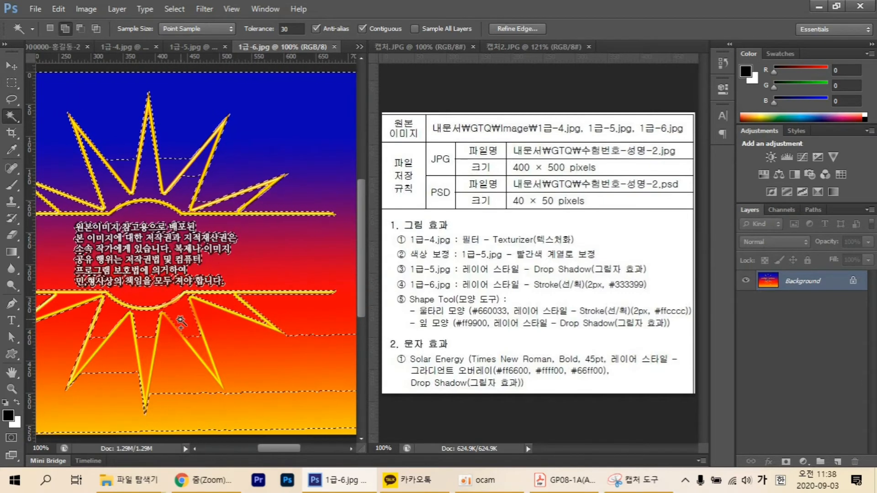
{"action": "left_click", "coordinate": [150, 352]}
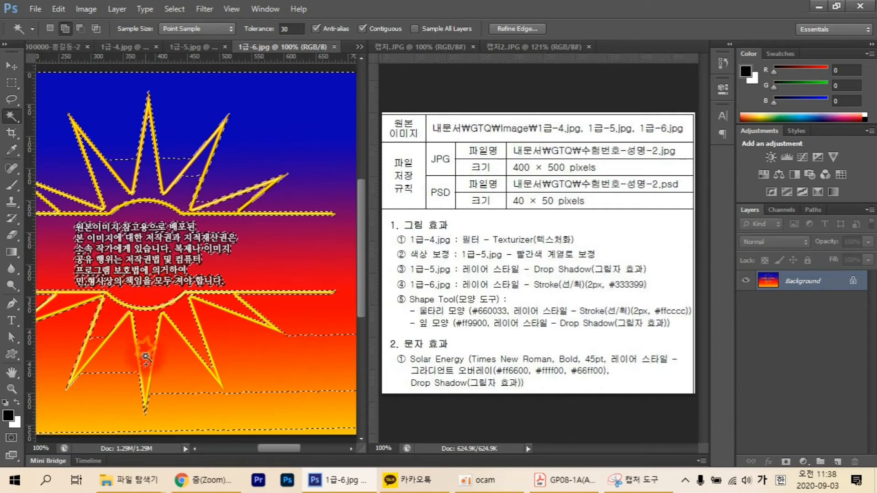
{"action": "left_click", "coordinate": [143, 376]}
{"action": "left_click", "coordinate": [146, 377]}
{"action": "left_click", "coordinate": [122, 364]}
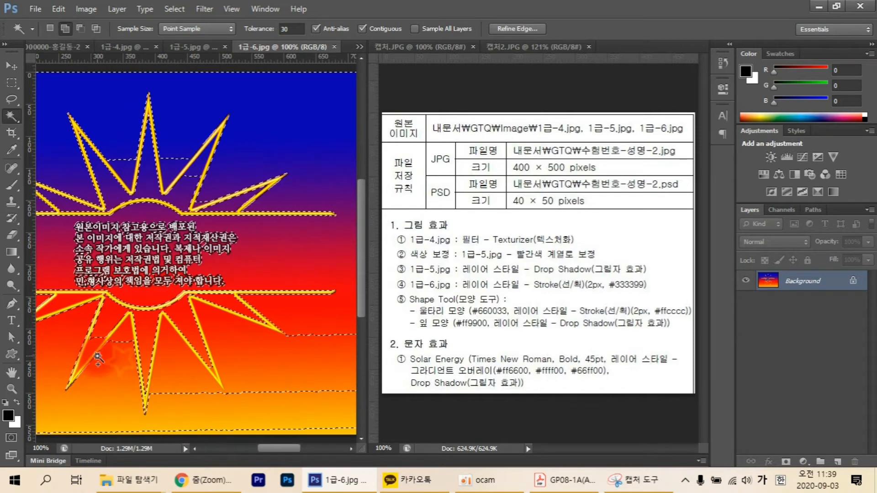
{"action": "left_click", "coordinate": [93, 352]}
{"action": "left_click", "coordinate": [130, 342]}
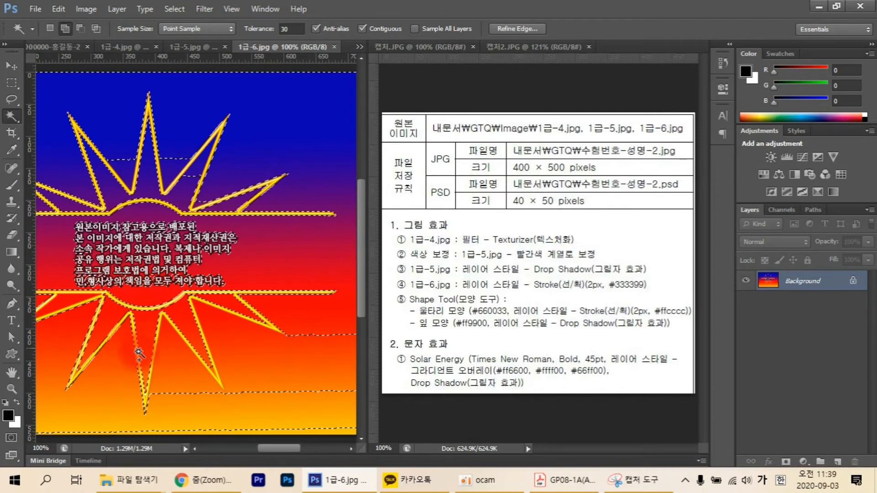
Extend the selection to the remaining background inside and around the lower-right rays of the sun.
{"action": "left_click", "coordinate": [200, 387]}
{"action": "left_click", "coordinate": [167, 341]}
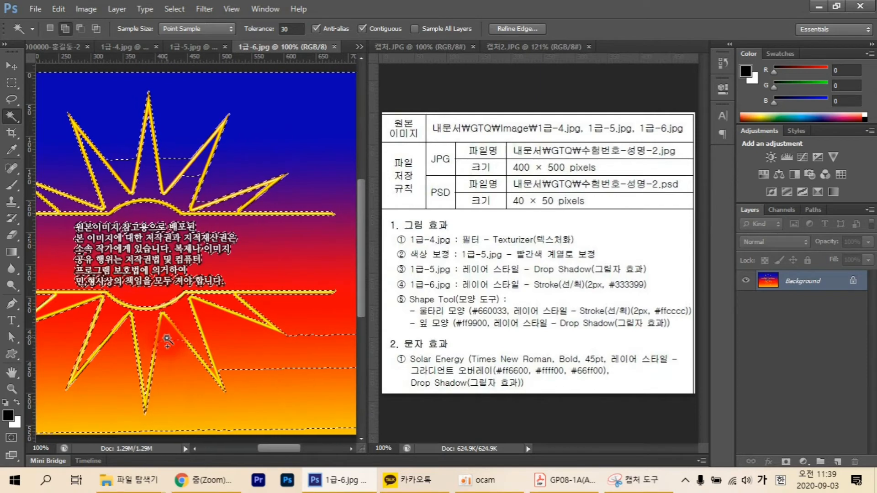
{"action": "left_click", "coordinate": [261, 363]}
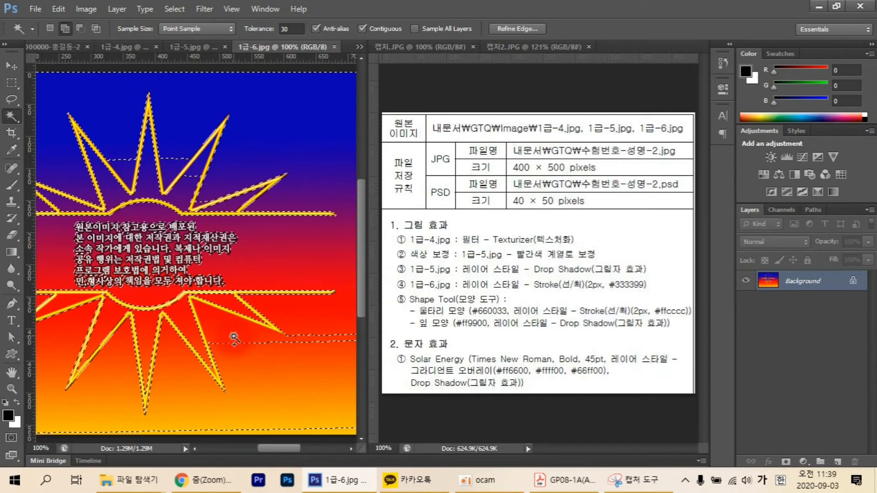
{"action": "left_click", "coordinate": [213, 316]}
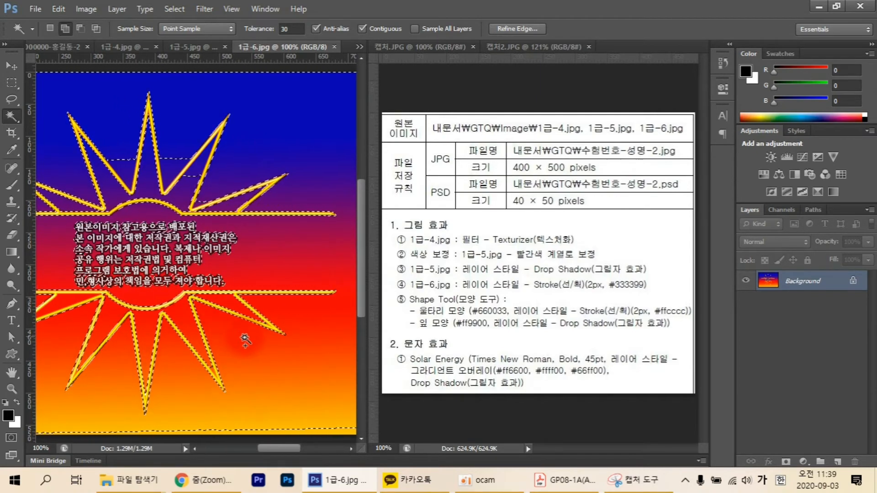
{"action": "left_click", "coordinate": [314, 331]}
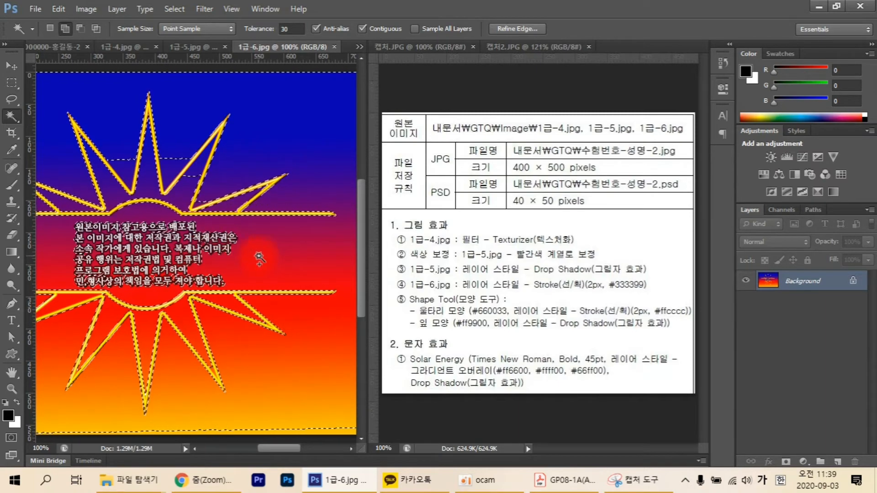
Add the unselected background inside and between the upper rays of the sun to the selection.
{"action": "left_click", "coordinate": [179, 211]}
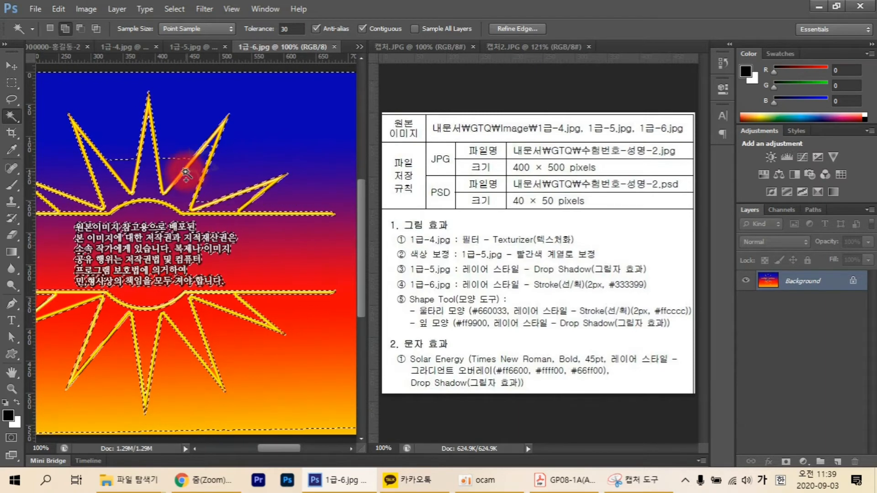
{"action": "left_click", "coordinate": [177, 168]}
{"action": "left_click", "coordinate": [213, 145]}
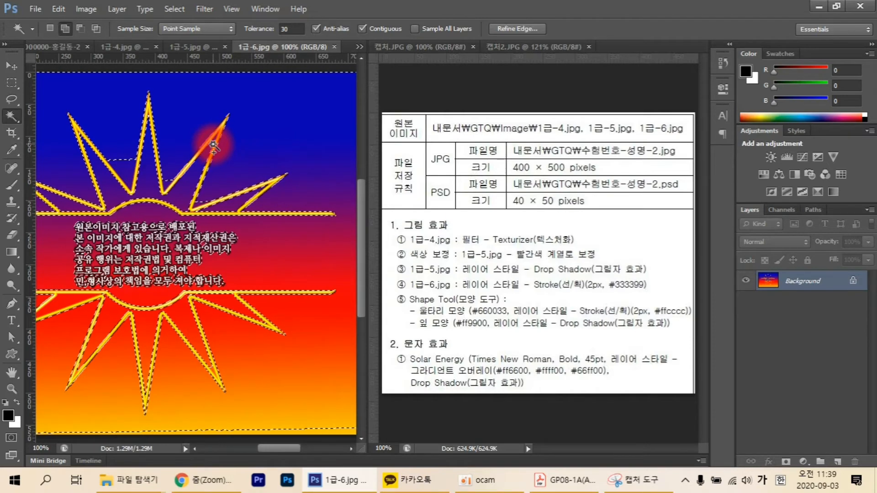
{"action": "left_click", "coordinate": [169, 184]}
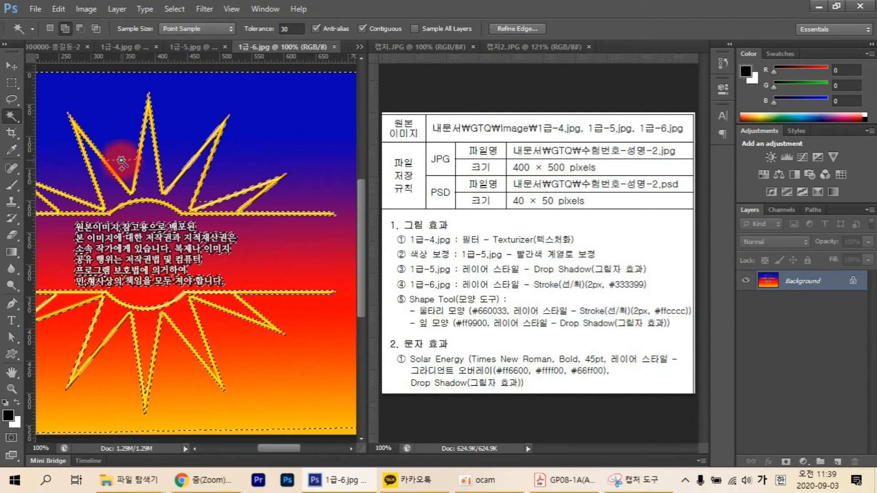
{"action": "left_click", "coordinate": [139, 179]}
{"action": "left_click", "coordinate": [200, 200]}
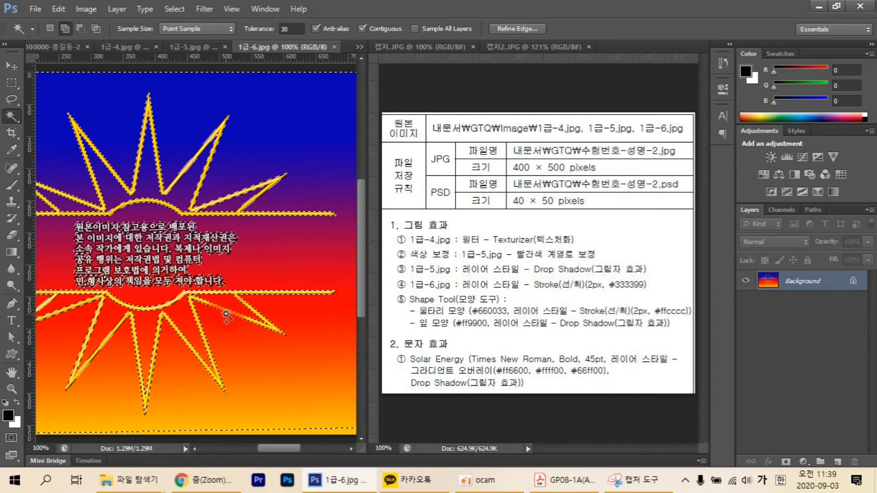
Include the yellow strip along the image's bottom edge, and invert the selection to isolate the sun outline and text.
{"action": "scroll", "coordinate": [227, 348], "scroll_direction": "down", "scroll_amount": 3}
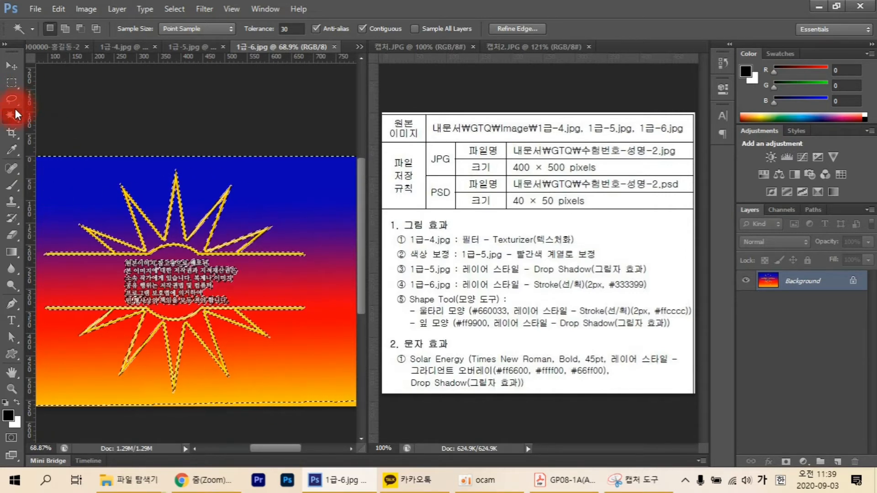
{"action": "left_click", "coordinate": [290, 405], "text": "shift"}
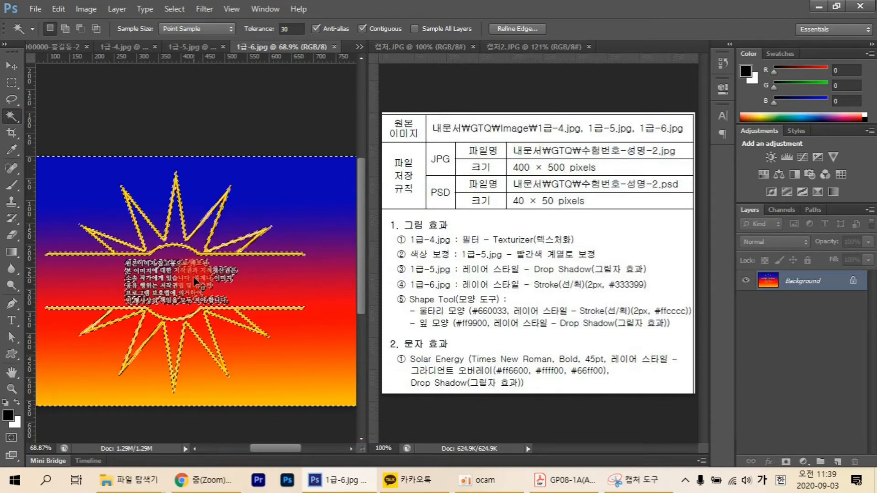
{"action": "key", "text": "ctrl+shift+i"}
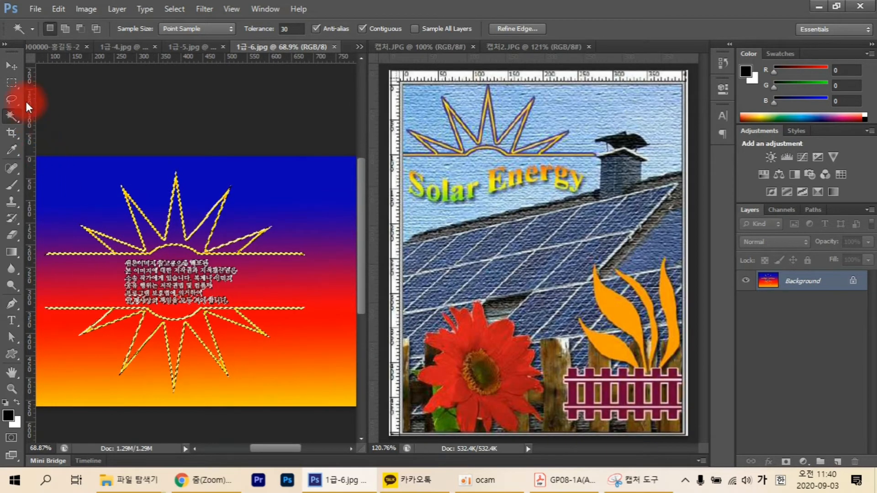
Subtract the copyright text and the lower sun half from the selection using the Quick Selection tool at brush size 70.
{"action": "left_click_drag", "start_coordinate": [9, 118], "coordinate": [69, 114]}
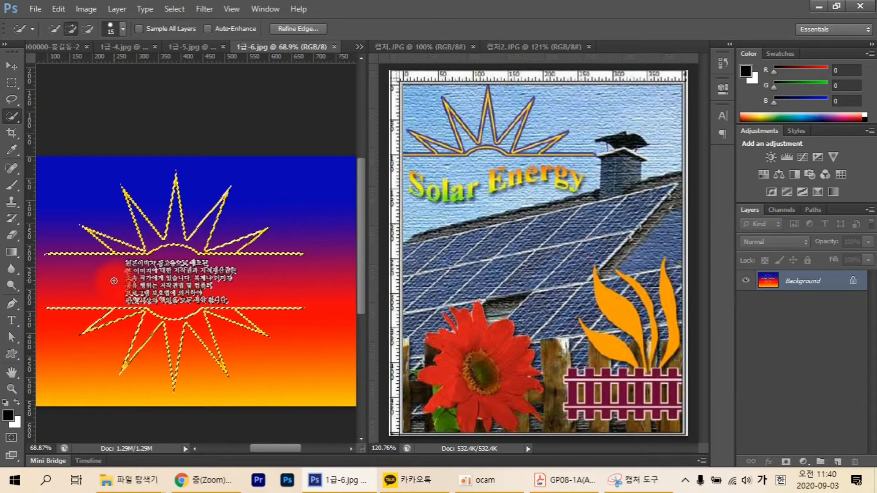
{"action": "key", "text": "bracketright"}
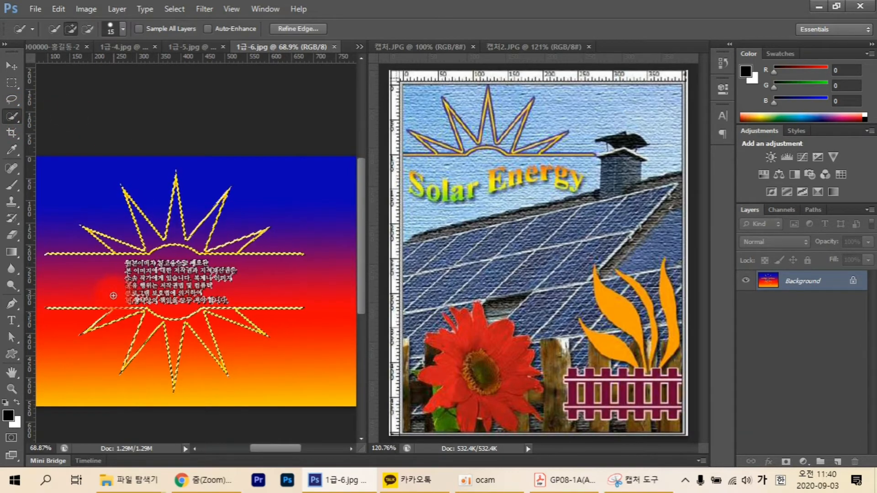
{"action": "key", "text": "bracketright"}
{"action": "key", "text": "bracketright"}
{"action": "key", "text": "bracketright"}
{"action": "key", "text": "bracketright"}
{"action": "key", "text": "bracketright"}
{"action": "key", "text": "bracketright"}
{"action": "key", "text": "bracketright"}
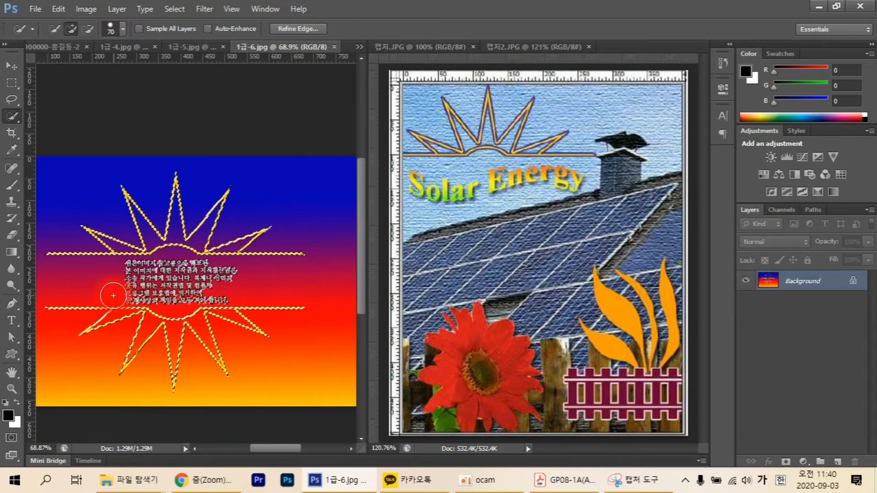
{"action": "key", "text": "alt"}
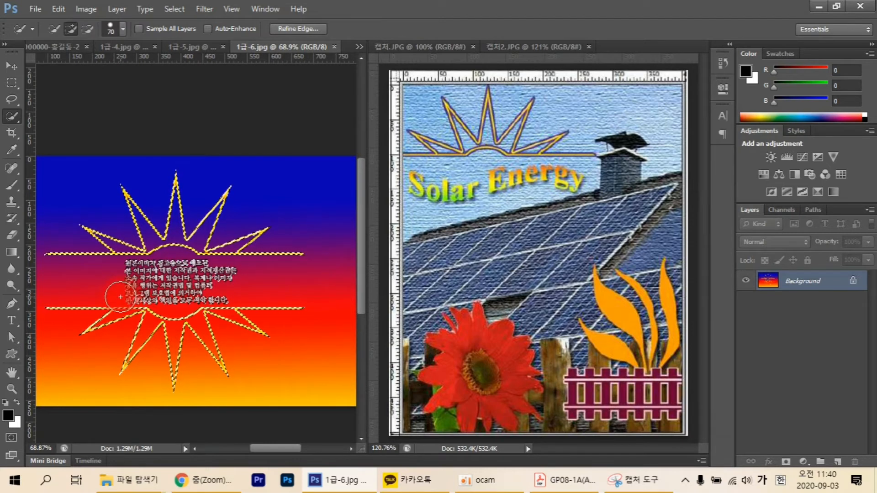
{"action": "left_click_drag", "start_coordinate": [122, 286], "coordinate": [125, 274]}
{"action": "mouse_move", "coordinate": [147, 289]}
{"action": "left_mouse_down"}
{"action": "mouse_move", "coordinate": [202, 304]}
{"action": "mouse_move", "coordinate": [227, 282]}
{"action": "mouse_move", "coordinate": [200, 285]}
{"action": "mouse_move", "coordinate": [170, 270]}
{"action": "mouse_move", "coordinate": [147, 278]}
{"action": "mouse_move", "coordinate": [168, 270]}
{"action": "mouse_move", "coordinate": [204, 278]}
{"action": "mouse_move", "coordinate": [258, 325]}
{"action": "mouse_move", "coordinate": [223, 321]}
{"action": "mouse_move", "coordinate": [194, 339]}
{"action": "mouse_move", "coordinate": [223, 374]}
{"action": "mouse_move", "coordinate": [188, 325]}
{"action": "mouse_move", "coordinate": [176, 381]}
{"action": "mouse_move", "coordinate": [159, 311]}
{"action": "mouse_move", "coordinate": [123, 361]}
{"action": "mouse_move", "coordinate": [120, 303]}
{"action": "mouse_move", "coordinate": [53, 301]}
{"action": "left_mouse_up"}
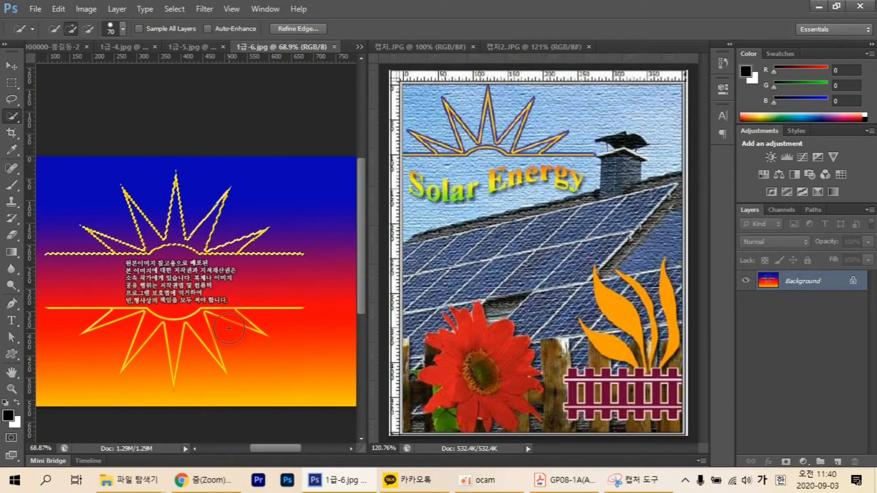
{"action": "left_click", "coordinate": [14, 67]}
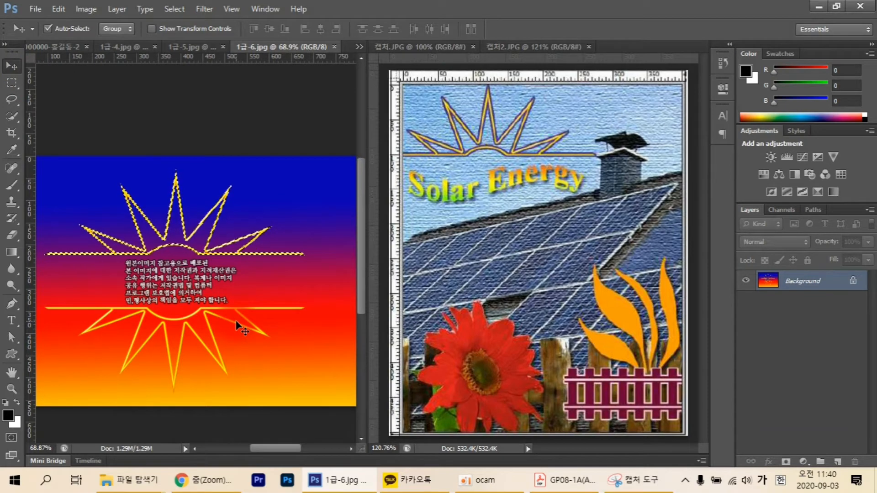
Paste the copied upper half of the sun outline into the 400 × 500 pixel composition.
{"action": "left_click", "coordinate": [51, 46]}
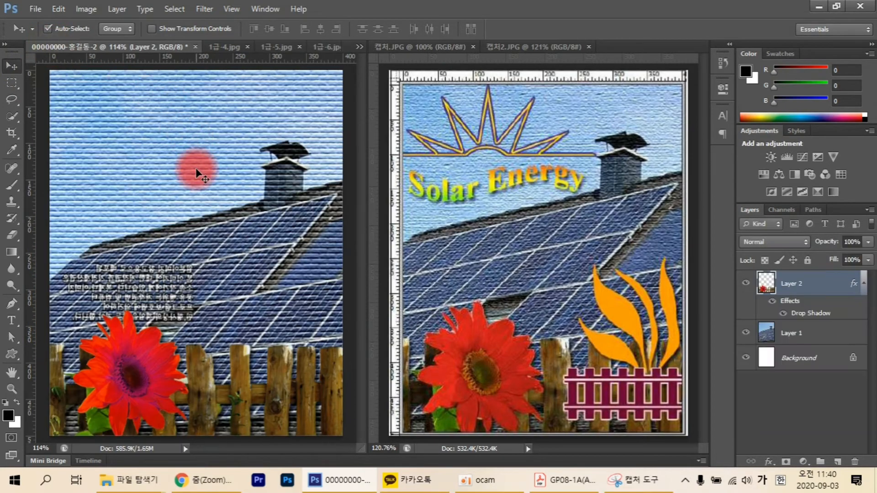
{"action": "key", "text": "ctrl+v"}
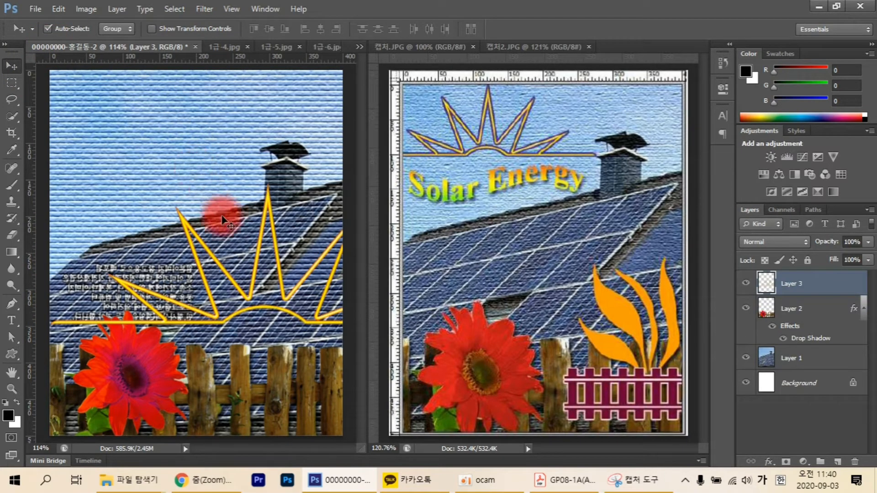
{"action": "left_click", "coordinate": [250, 287]}
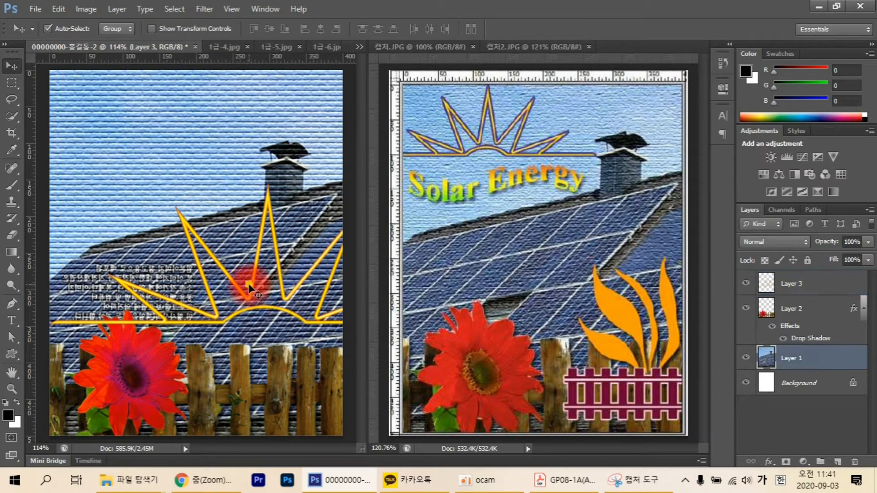
{"action": "key", "text": "ctrl+t"}
{"action": "key", "text": "ctrl+0"}
{"action": "key", "text": "Escape"}
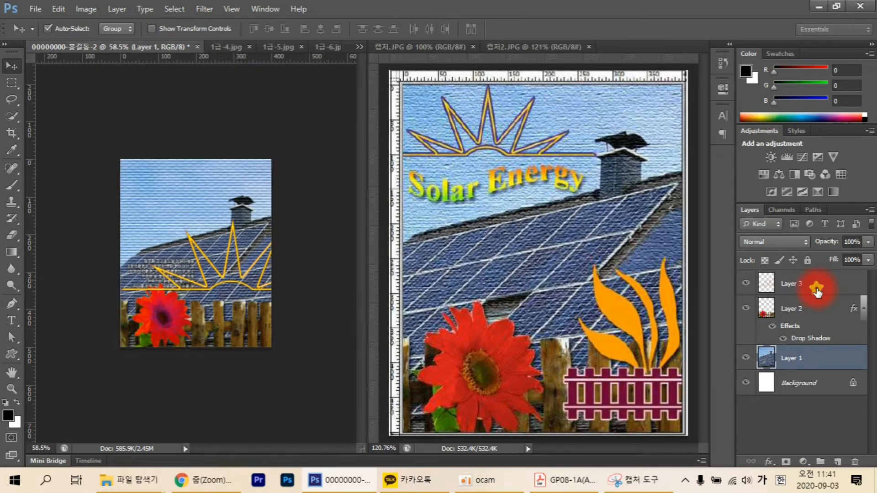
Scale the pasted sun outline to about 50% and place it in the sky, starting at the canvas's left edge and reaching the chimney.
{"action": "left_click", "coordinate": [816, 287]}
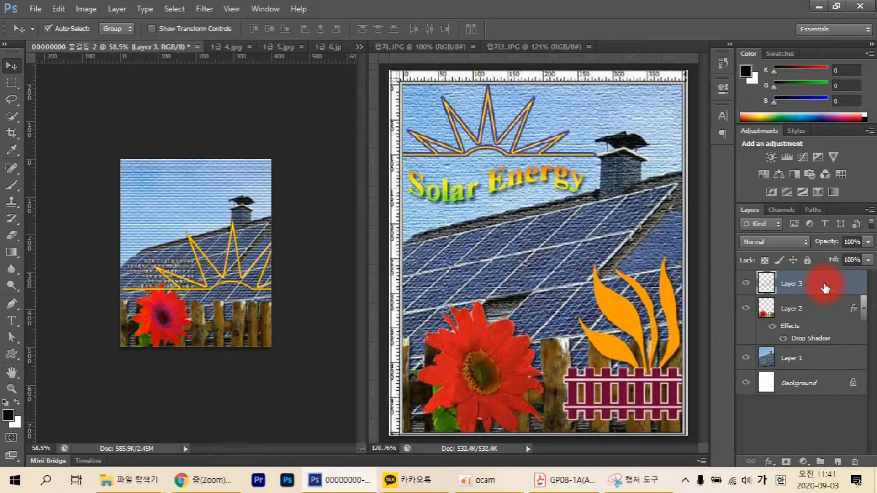
{"action": "key", "text": "ctrl+t"}
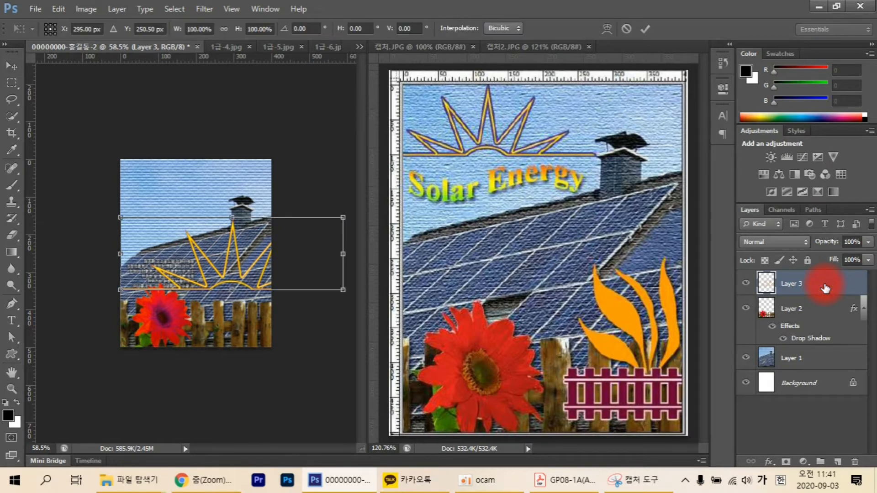
{"action": "left_click_drag", "start_coordinate": [343, 290], "coordinate": [192, 193]}
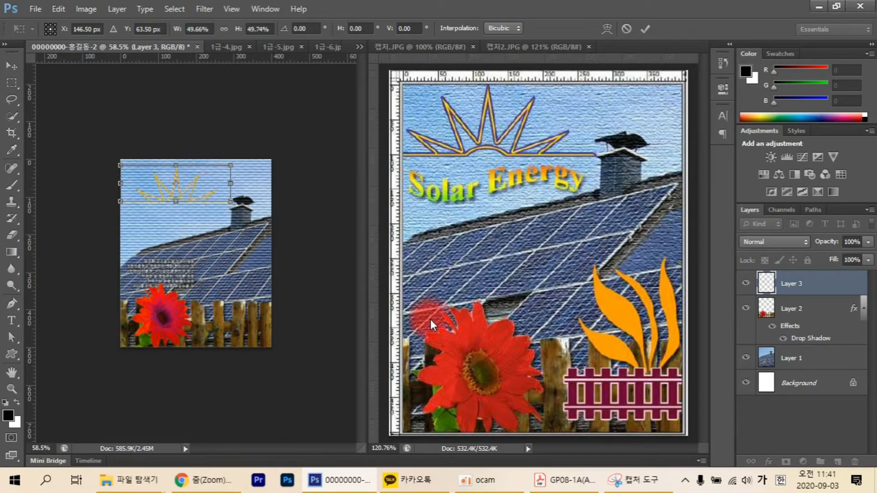
{"action": "key", "text": "Return"}
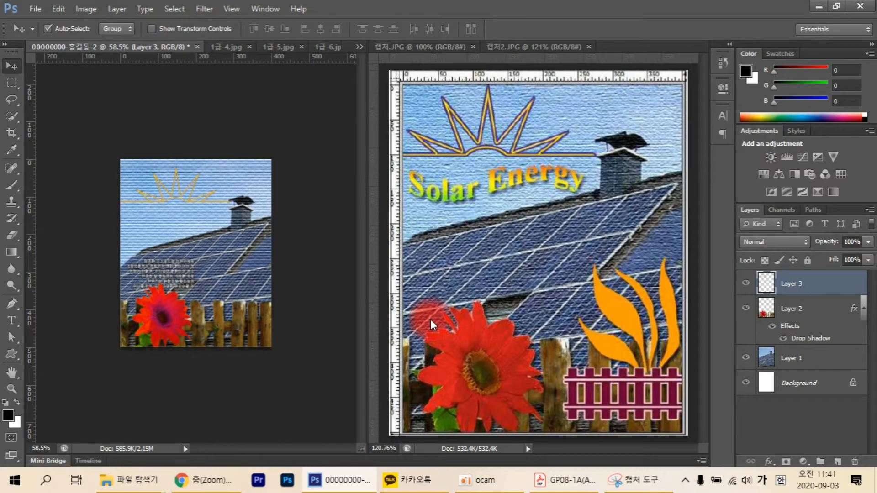
{"action": "key", "text": "ctrl+0"}
{"action": "left_click", "coordinate": [233, 132]}
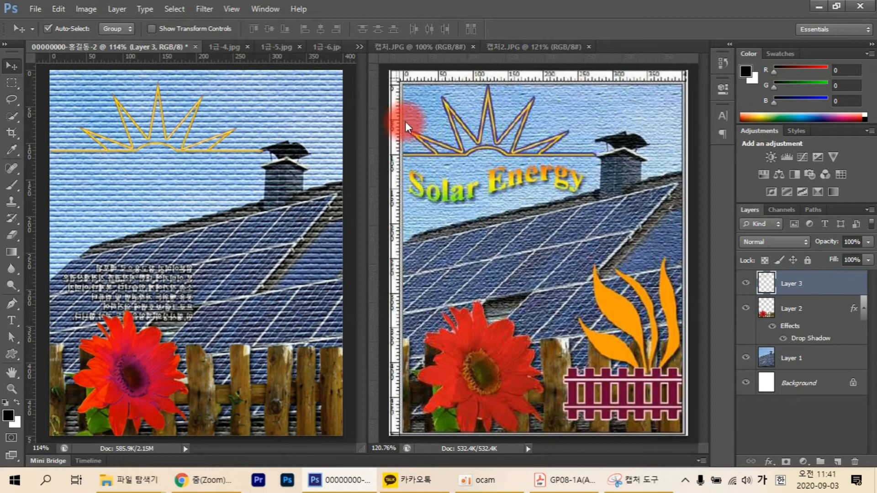
Display the requirements sheet alongside the composition, and add a 2 px Stroke layer style to the sun outline's layer.
{"action": "left_click", "coordinate": [522, 45]}
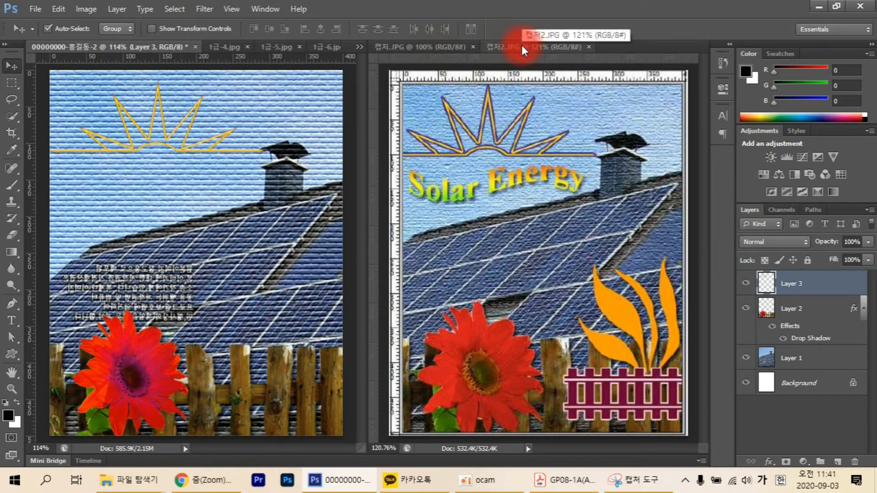
{"action": "left_click", "coordinate": [434, 46]}
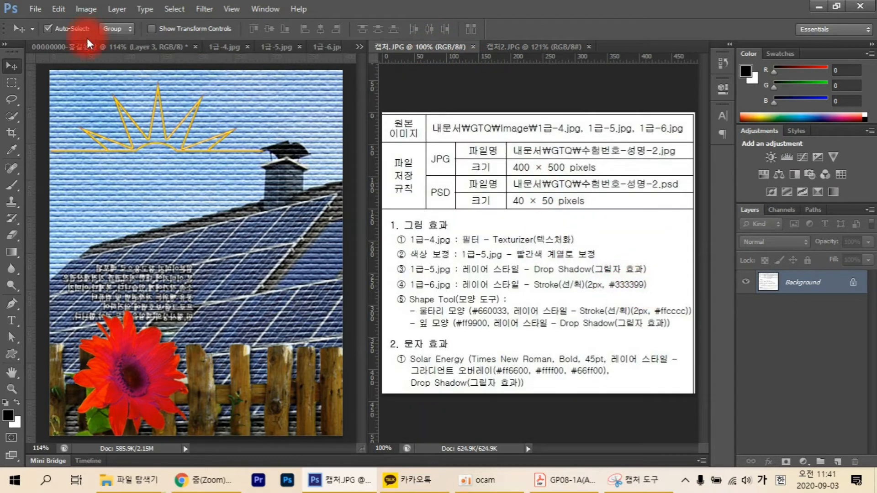
{"action": "left_click", "coordinate": [62, 48]}
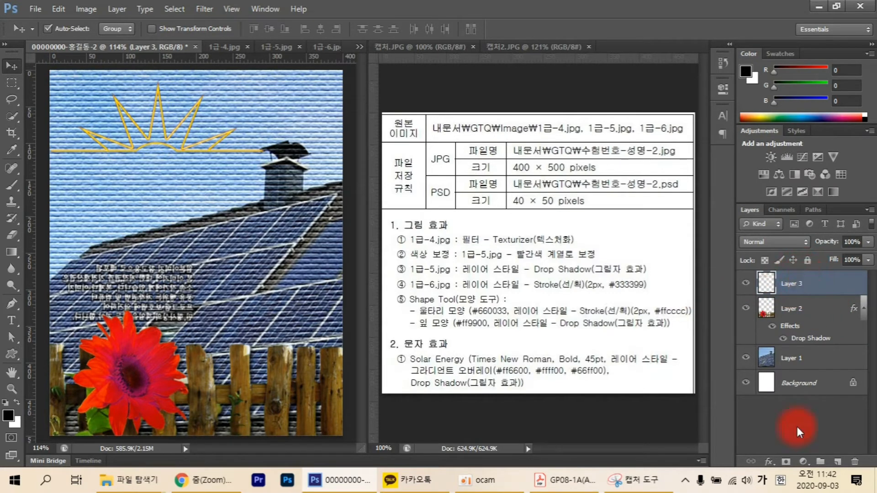
{"action": "left_click", "coordinate": [769, 463]}
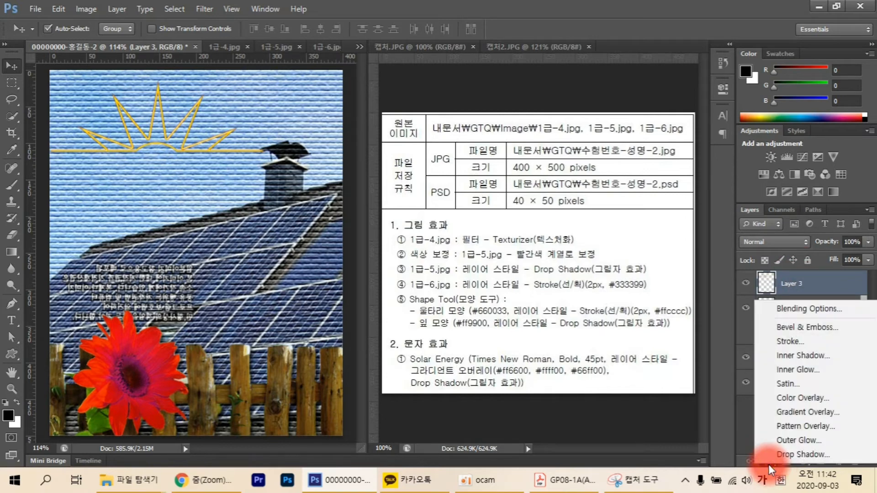
{"action": "left_click", "coordinate": [788, 344]}
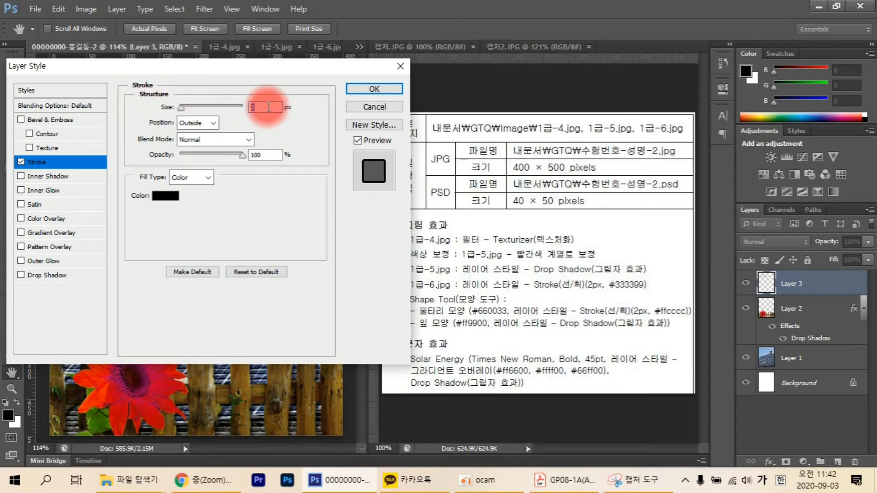
{"action": "type", "text": "2"}
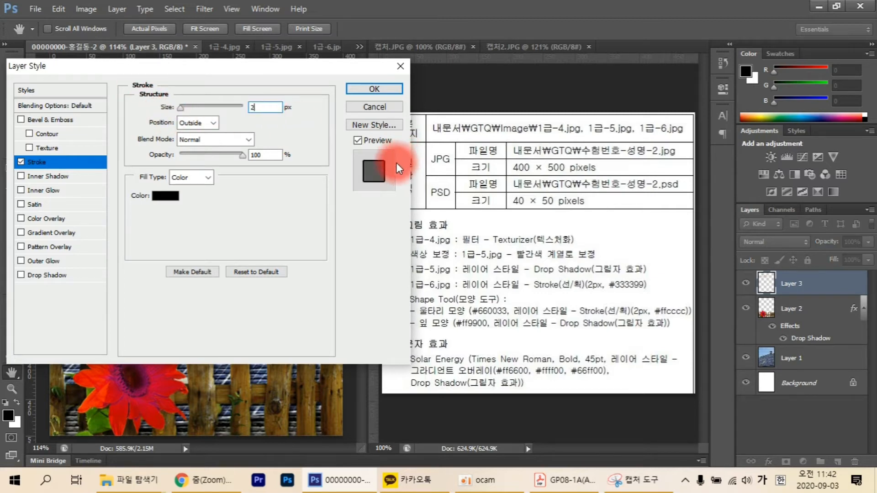
Set the sun outline's stroke color to #333399 and apply the layer style.
{"action": "left_click", "coordinate": [166, 196]}
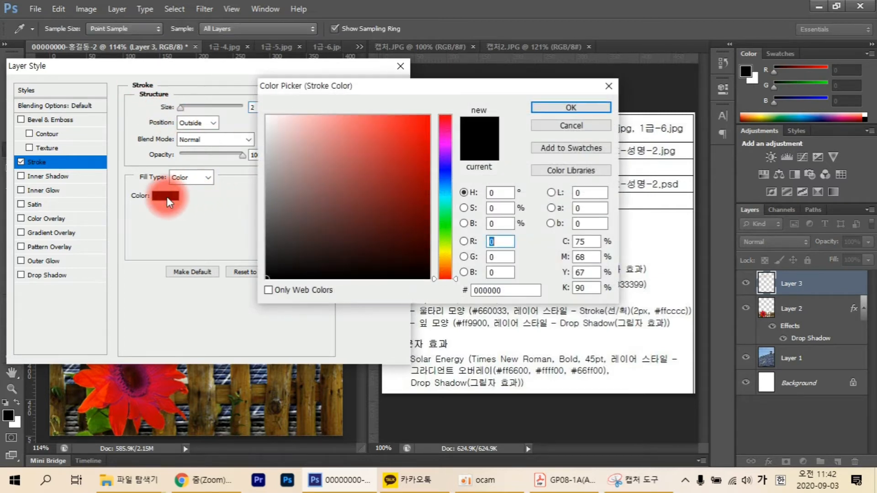
{"action": "left_click", "coordinate": [487, 291]}
{"action": "type", "text": "3"}
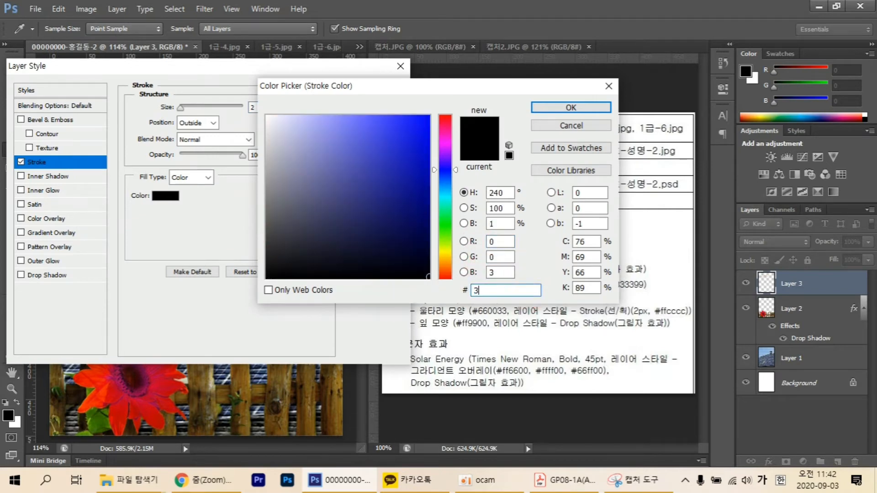
{"action": "type", "text": "33399"}
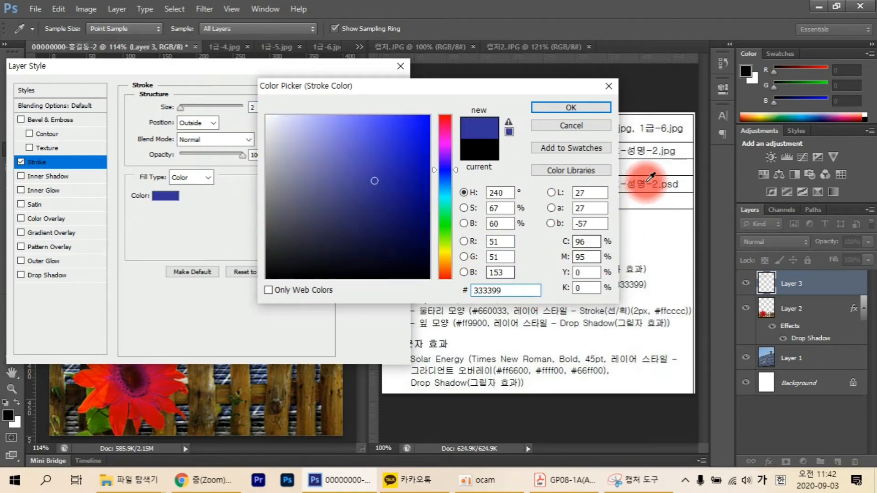
{"action": "left_click", "coordinate": [573, 107]}
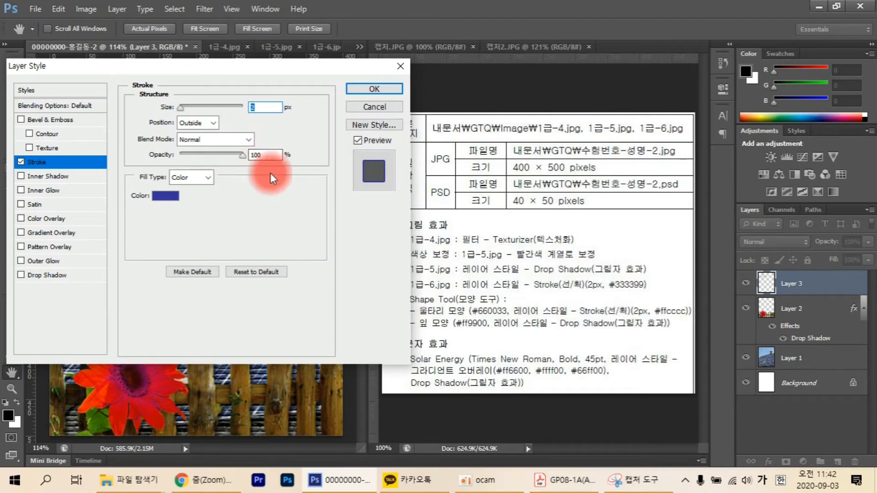
{"action": "left_click", "coordinate": [383, 88]}
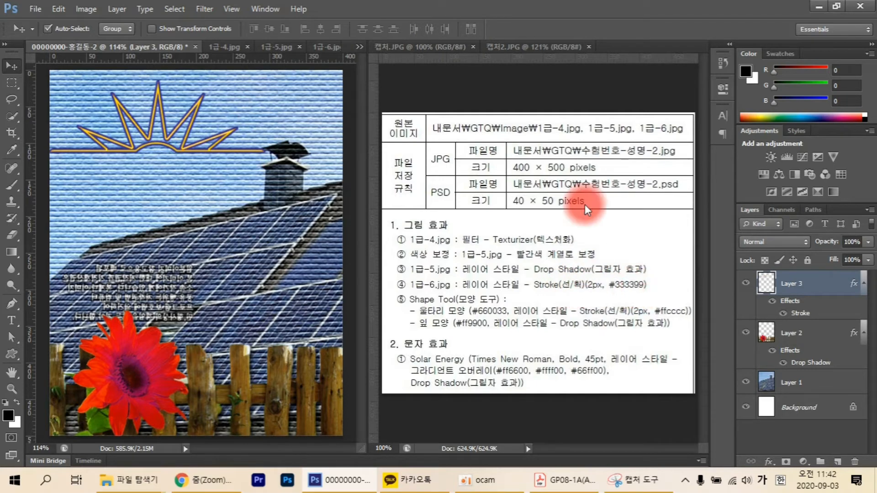
With the finished reference image displayed alongside, draw a fence custom shape about 202 × 86 px beside the red flower.
{"action": "left_click", "coordinate": [529, 47]}
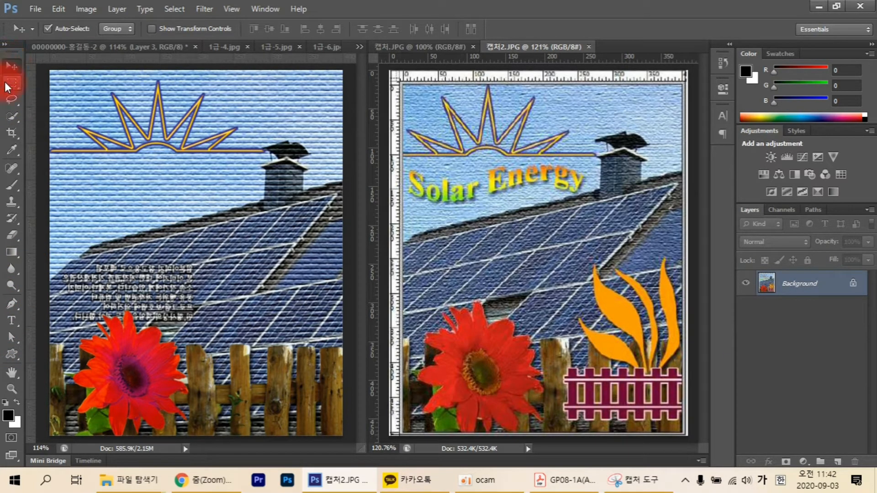
{"action": "left_click", "coordinate": [14, 354]}
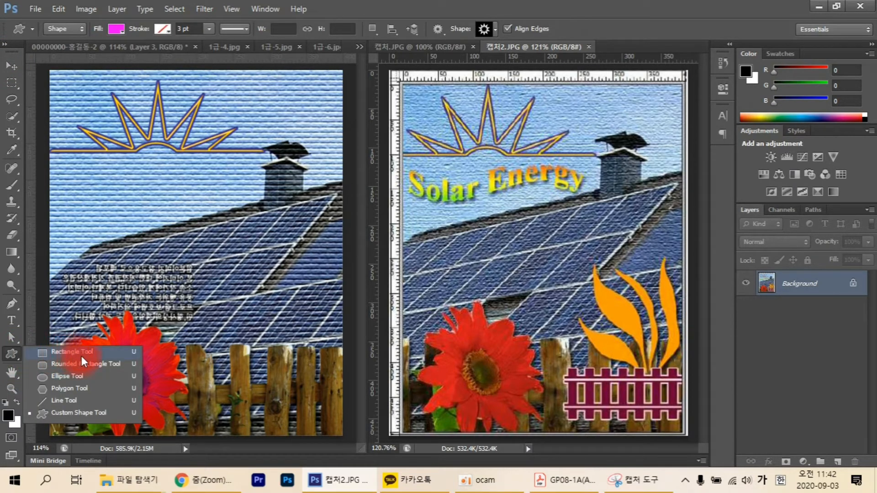
{"action": "left_click", "coordinate": [64, 413]}
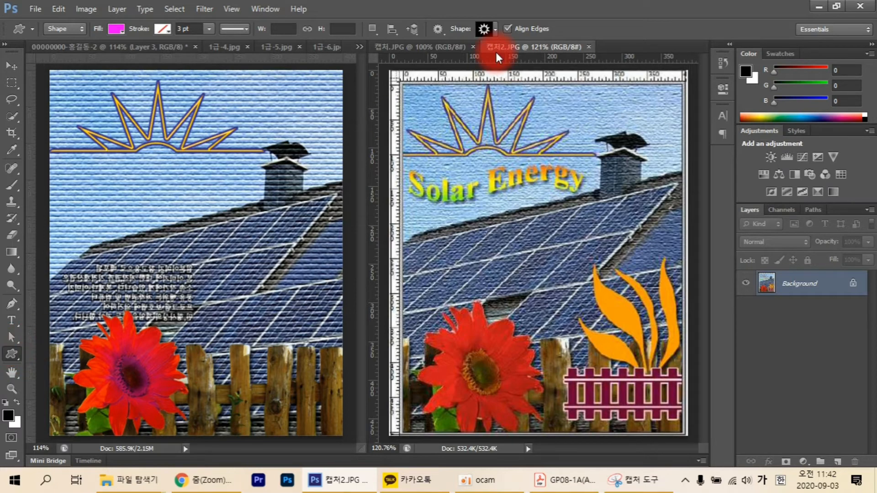
{"action": "left_click", "coordinate": [494, 28]}
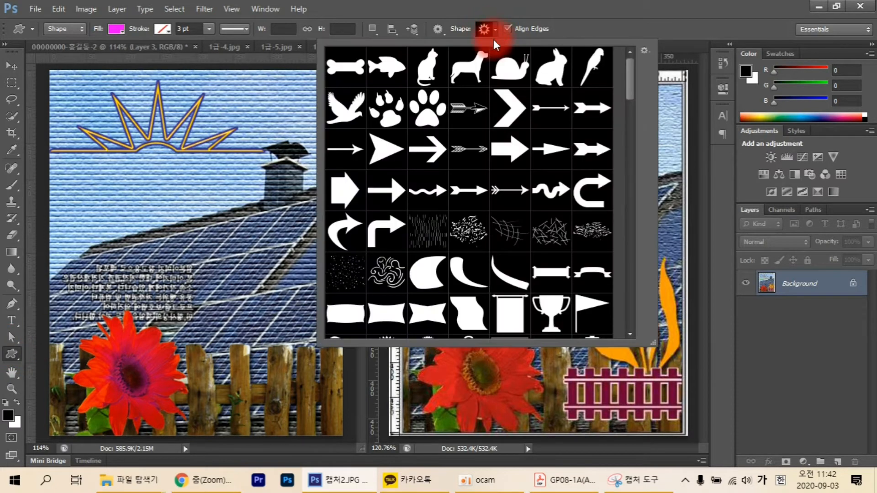
{"action": "left_click", "coordinate": [495, 28]}
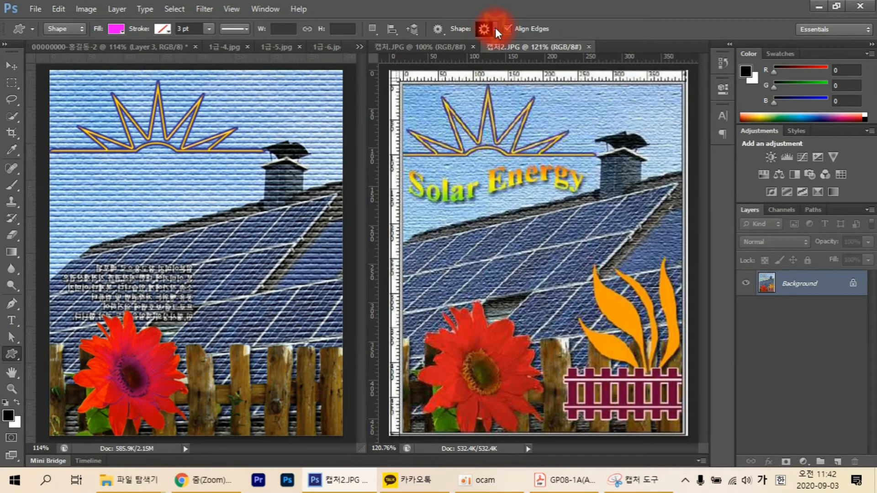
{"action": "left_click", "coordinate": [495, 27]}
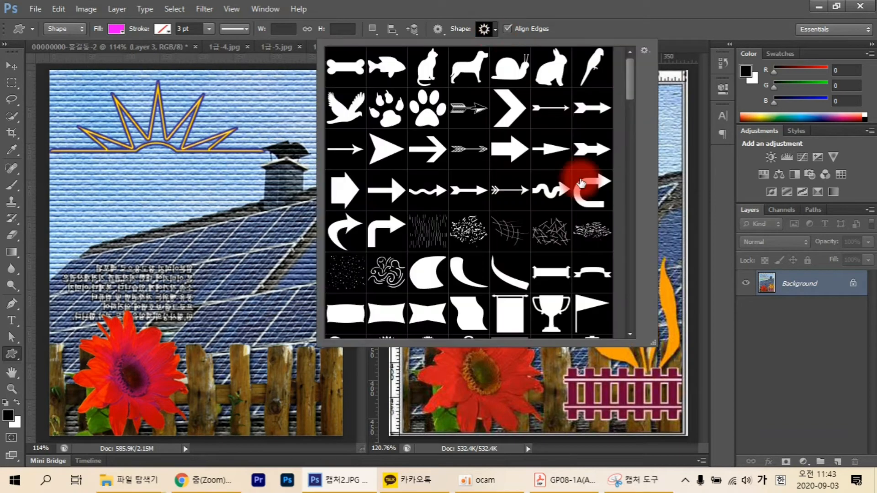
{"action": "scroll", "coordinate": [577, 183], "scroll_direction": "down", "scroll_amount": 5}
{"action": "scroll", "coordinate": [530, 211], "scroll_direction": "down", "scroll_amount": 3}
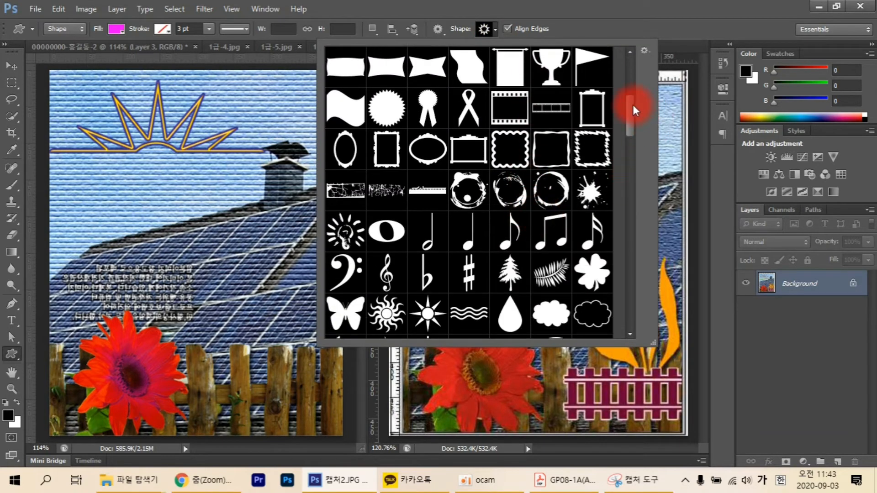
{"action": "left_click_drag", "start_coordinate": [632, 107], "coordinate": [618, 306]}
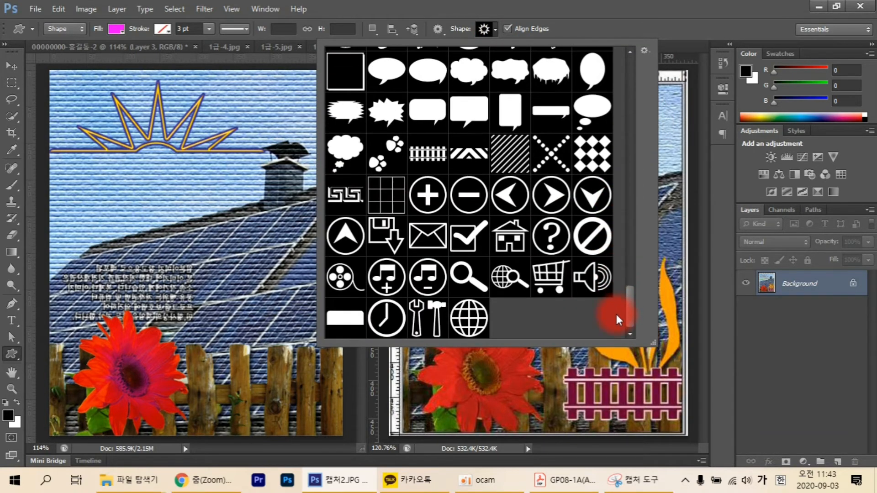
{"action": "left_click", "coordinate": [428, 156]}
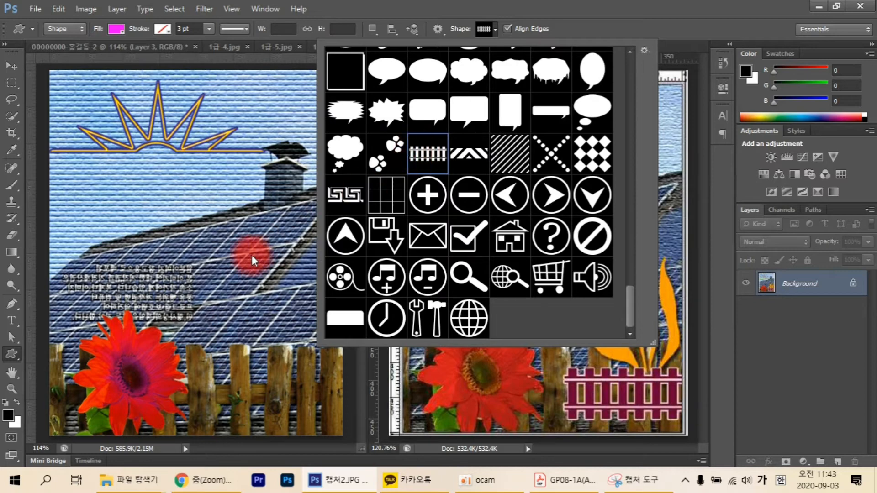
{"action": "left_click", "coordinate": [191, 321]}
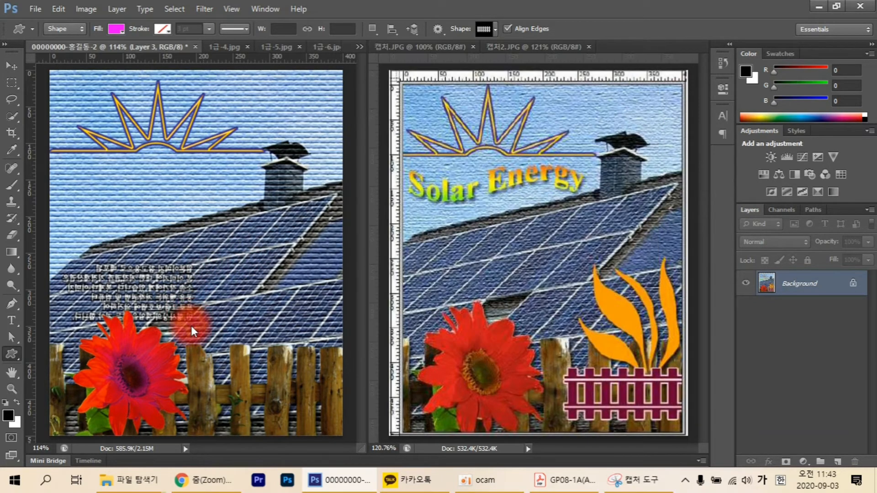
{"action": "left_click_drag", "start_coordinate": [225, 374], "coordinate": [330, 425]}
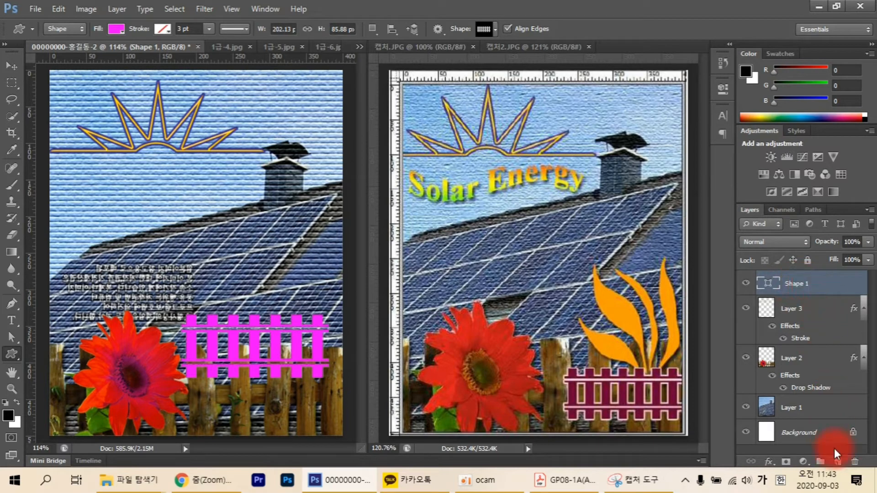
On a new layer, draw the broad-leaved grass custom shape about 108 × 130 px just above the pink fence shape.
{"action": "left_click", "coordinate": [838, 461]}
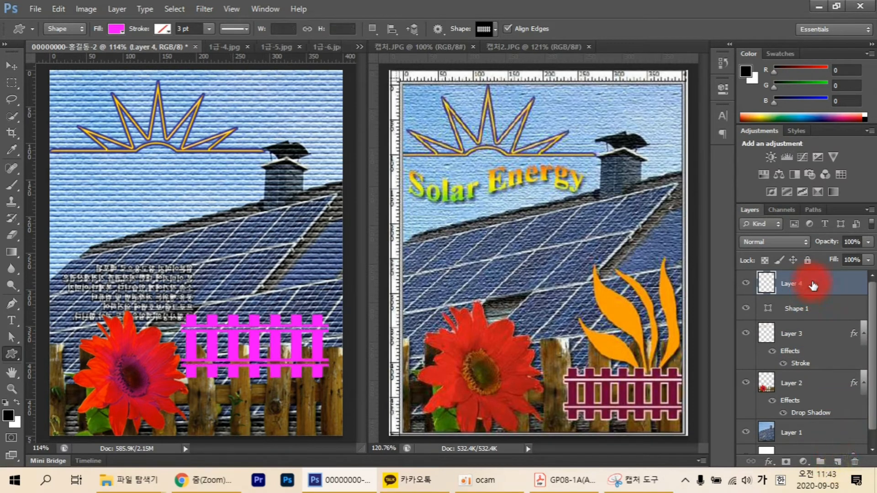
{"action": "left_click", "coordinate": [495, 28]}
{"action": "scroll", "coordinate": [462, 242], "scroll_direction": "up", "scroll_amount": 3}
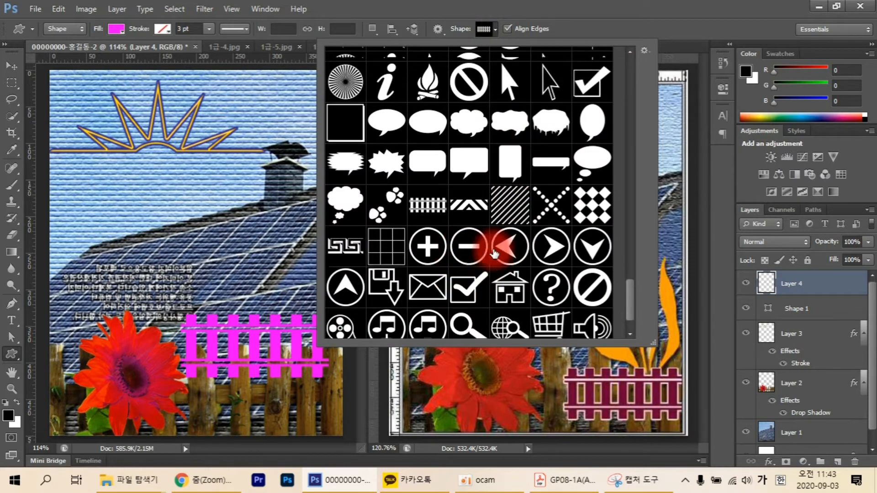
{"action": "scroll", "coordinate": [493, 252], "scroll_direction": "up", "scroll_amount": 6}
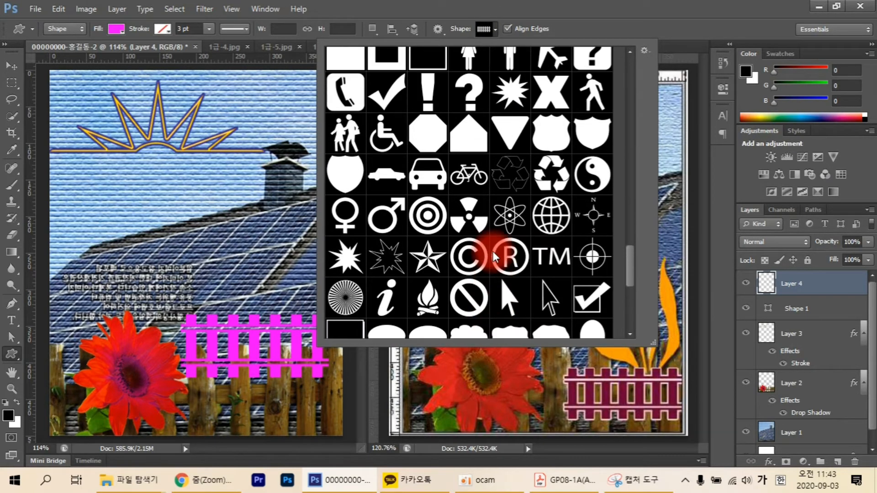
{"action": "scroll", "coordinate": [492, 251], "scroll_direction": "up", "scroll_amount": 8}
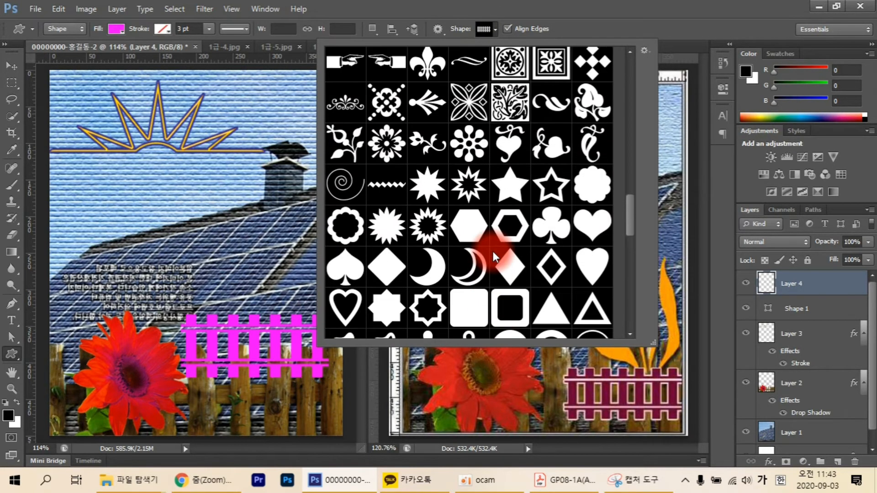
{"action": "scroll", "coordinate": [494, 256], "scroll_direction": "up", "scroll_amount": 4}
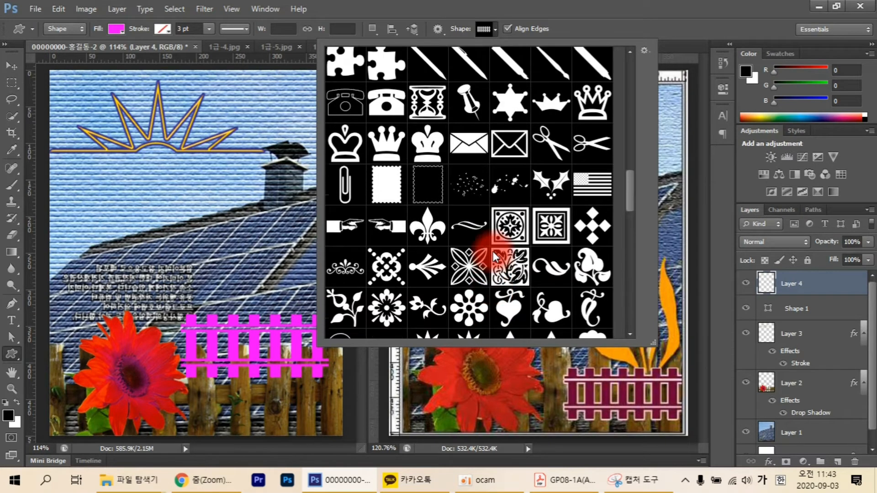
{"action": "scroll", "coordinate": [495, 258], "scroll_direction": "up", "scroll_amount": 1}
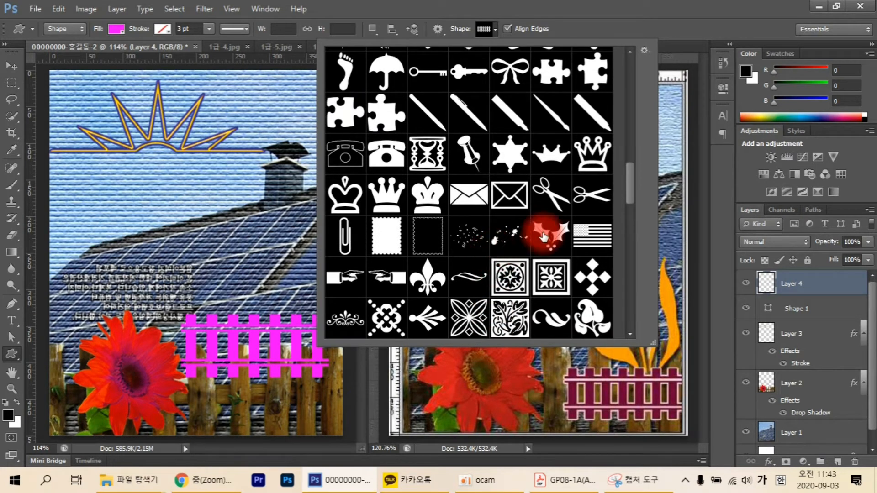
{"action": "left_click_drag", "start_coordinate": [629, 195], "coordinate": [643, 166]}
{"action": "left_click", "coordinate": [386, 228]}
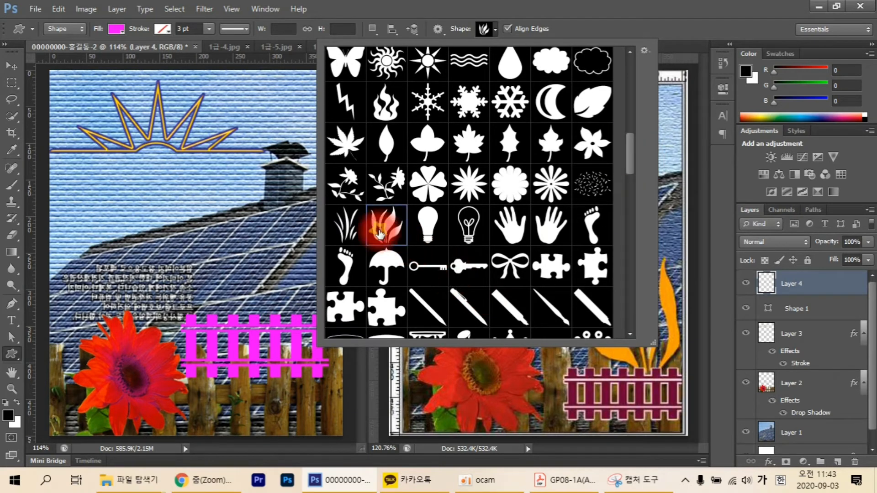
{"action": "left_click", "coordinate": [212, 214]}
{"action": "left_click_drag", "start_coordinate": [283, 241], "coordinate": [339, 308]}
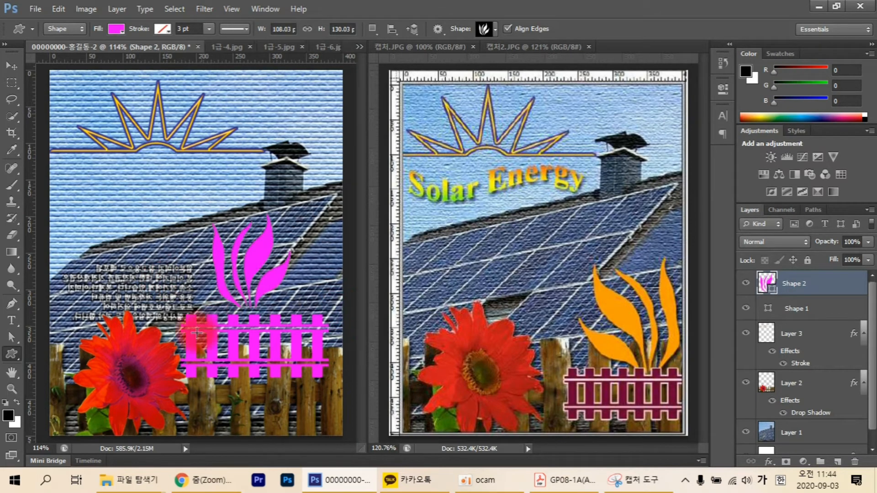
Move the pink fence shape down over the wooden fence, beside the red flower and clear of the leaf shape.
{"action": "left_click", "coordinate": [16, 67]}
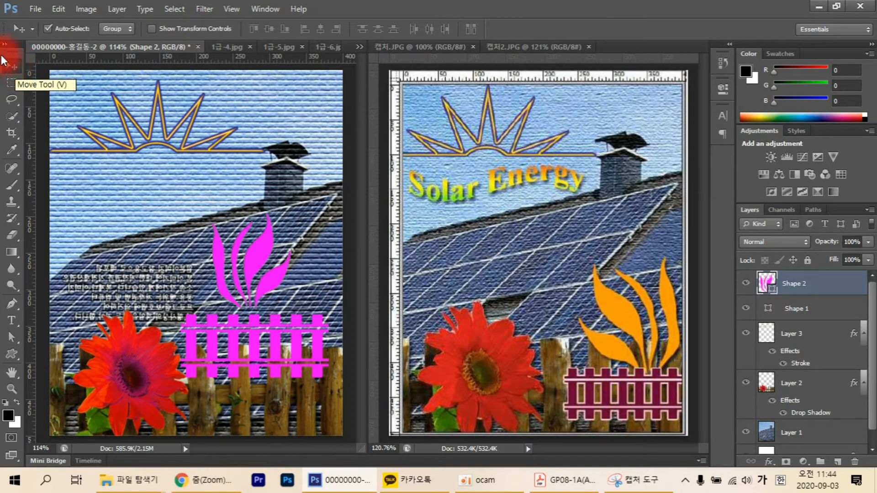
{"action": "key", "text": "v"}
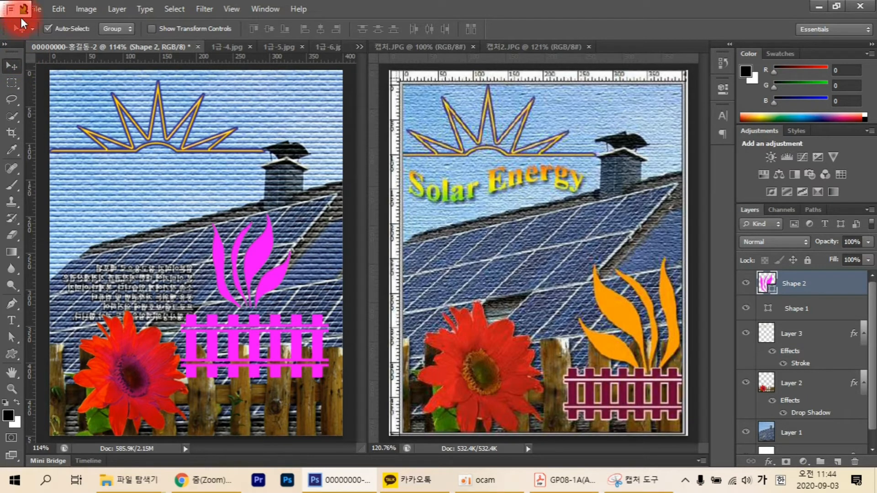
{"action": "key", "text": "Hangul"}
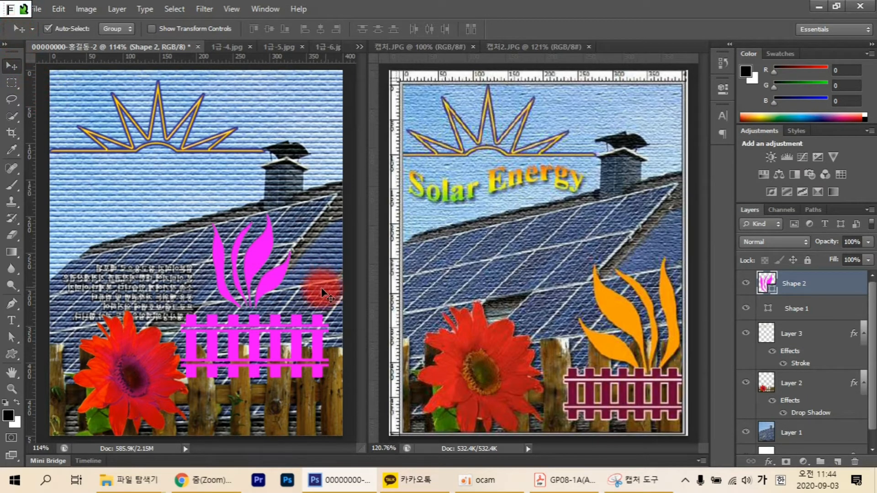
{"action": "left_click", "coordinate": [254, 215]}
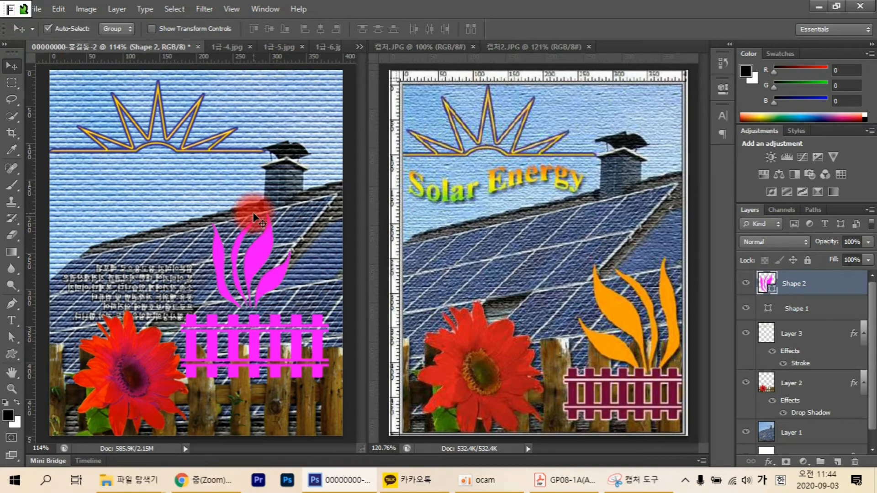
{"action": "key", "text": "Hangul"}
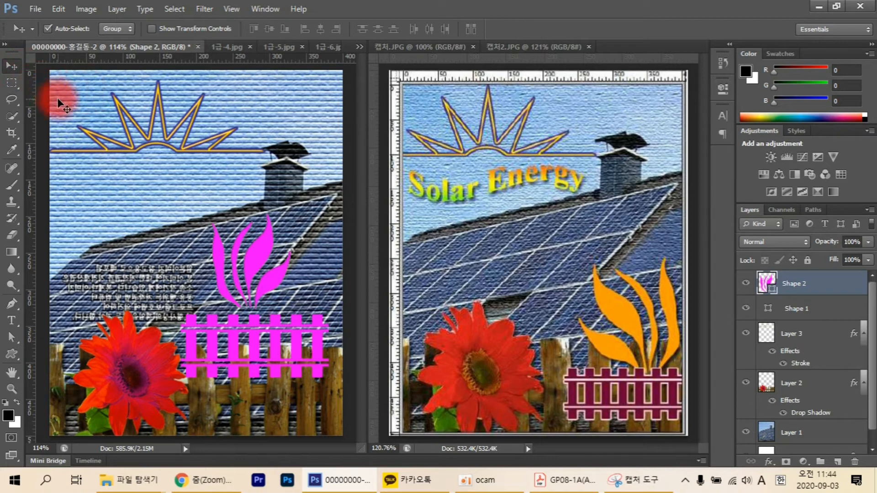
{"action": "left_click", "coordinate": [10, 132]}
{"action": "key", "text": "v"}
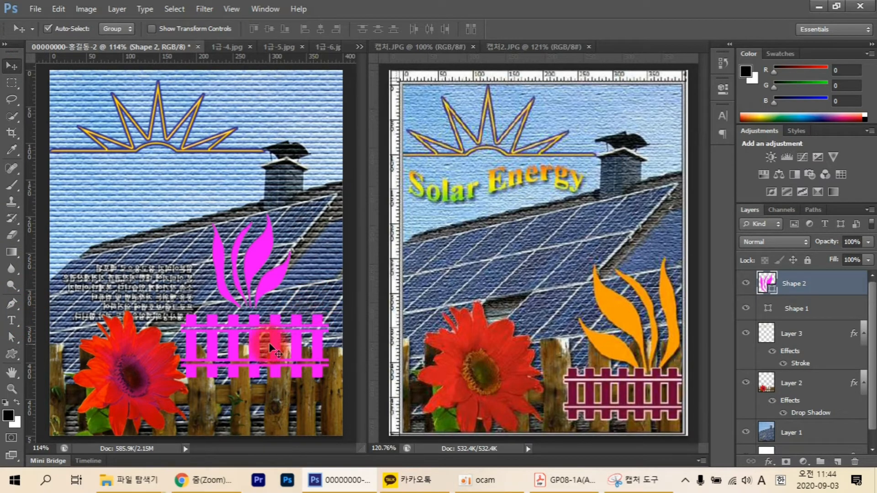
{"action": "left_click_drag", "start_coordinate": [276, 344], "coordinate": [288, 391]}
Scale the fence shape to about 96.5% and position its center at about X 303.5 px, Y 436.5 px, against the canvas's right edge.
{"action": "left_click", "coordinate": [795, 308]}
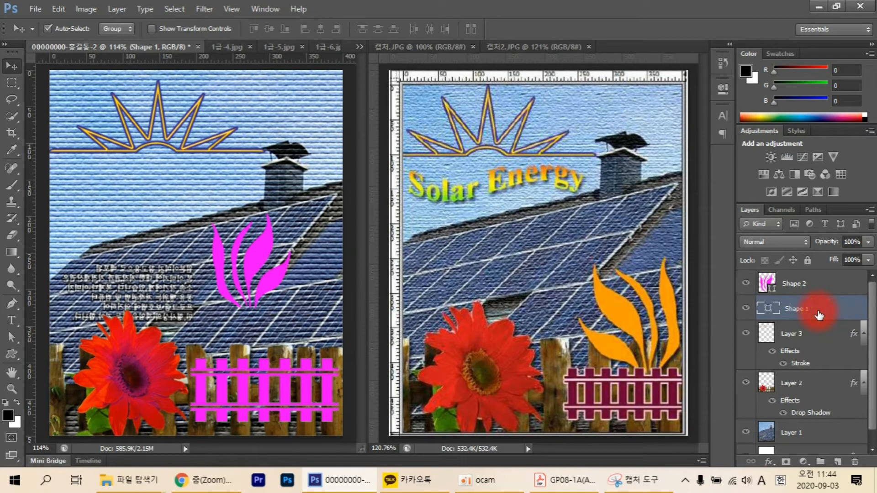
{"action": "double_click", "coordinate": [819, 316]}
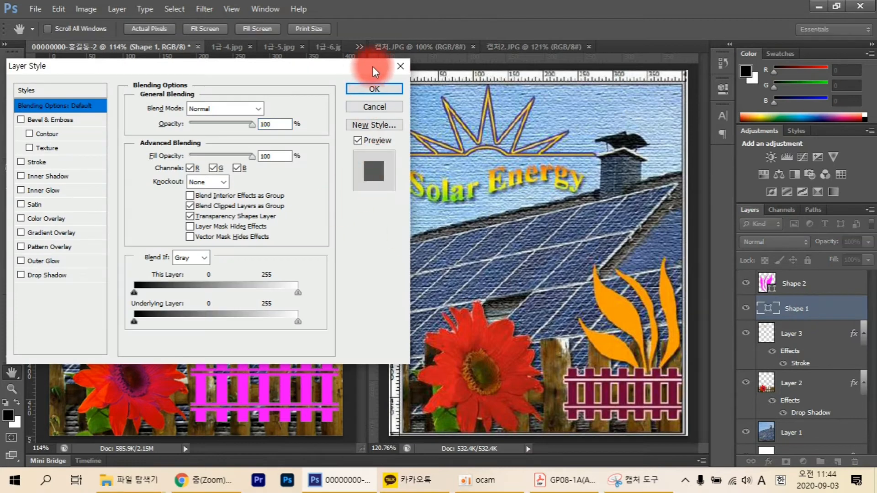
{"action": "left_click", "coordinate": [399, 67]}
{"action": "left_click", "coordinate": [814, 315]}
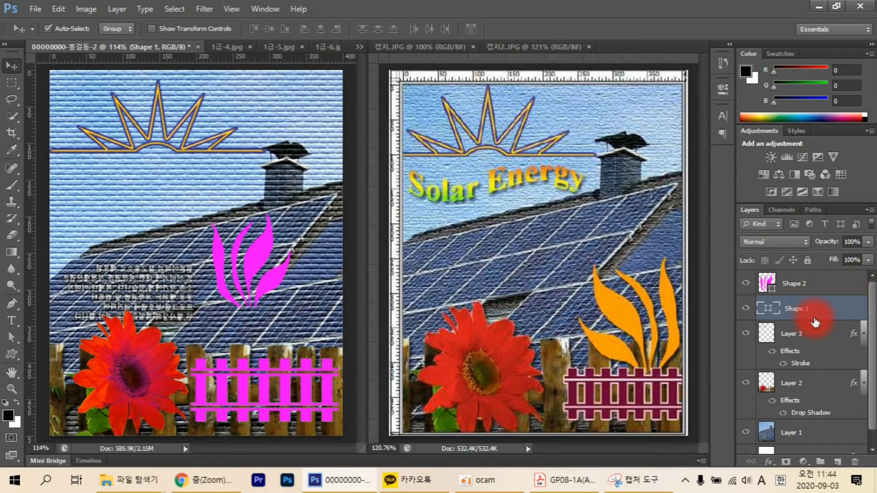
{"action": "key", "text": "ctrl+t"}
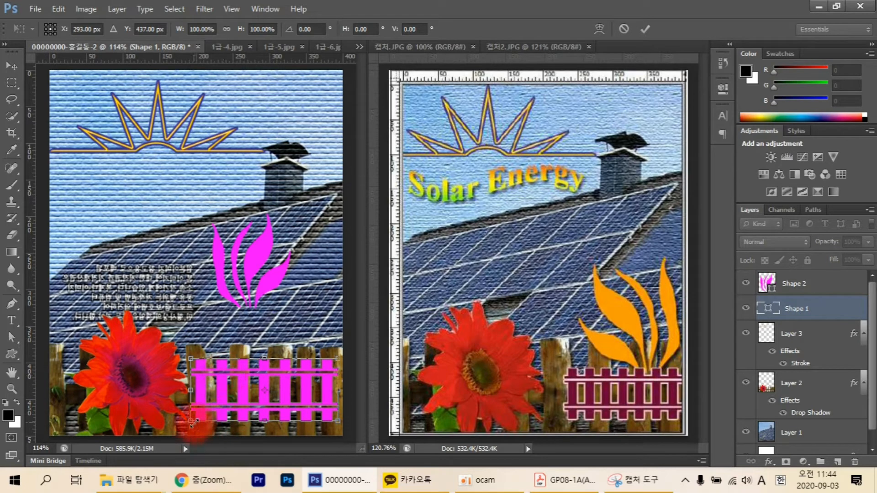
{"action": "mouse_move", "coordinate": [195, 421]}
{"action": "left_mouse_down"}
{"action": "mouse_move", "coordinate": [212, 416]}
{"action": "mouse_move", "coordinate": [196, 419]}
{"action": "left_mouse_up"}
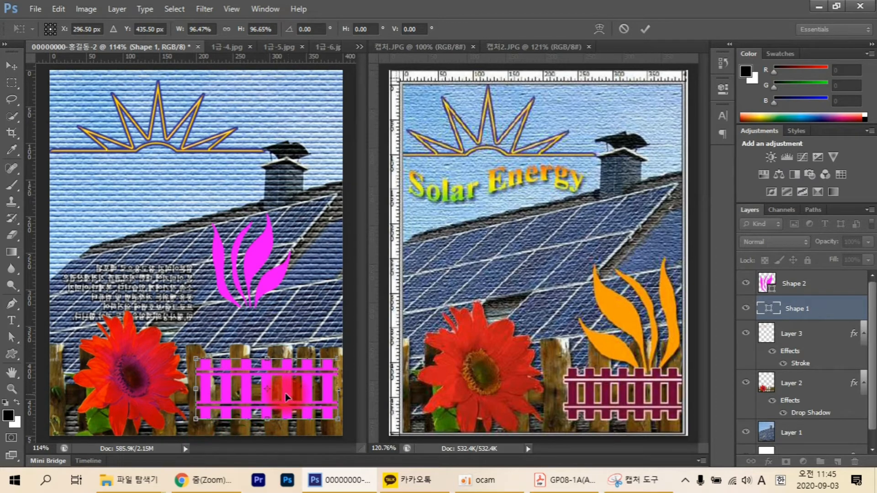
{"action": "left_click_drag", "start_coordinate": [287, 395], "coordinate": [296, 395]}
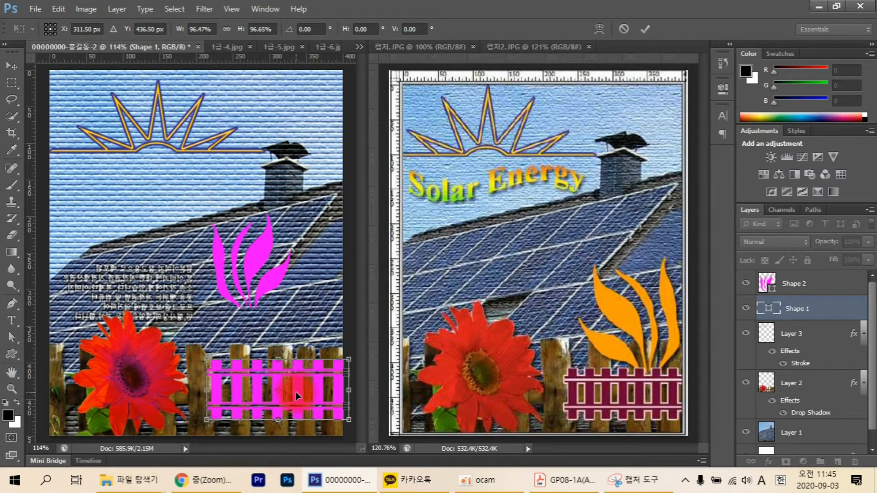
{"action": "left_click_drag", "start_coordinate": [297, 390], "coordinate": [291, 389]}
{"action": "left_click", "coordinate": [344, 402]}
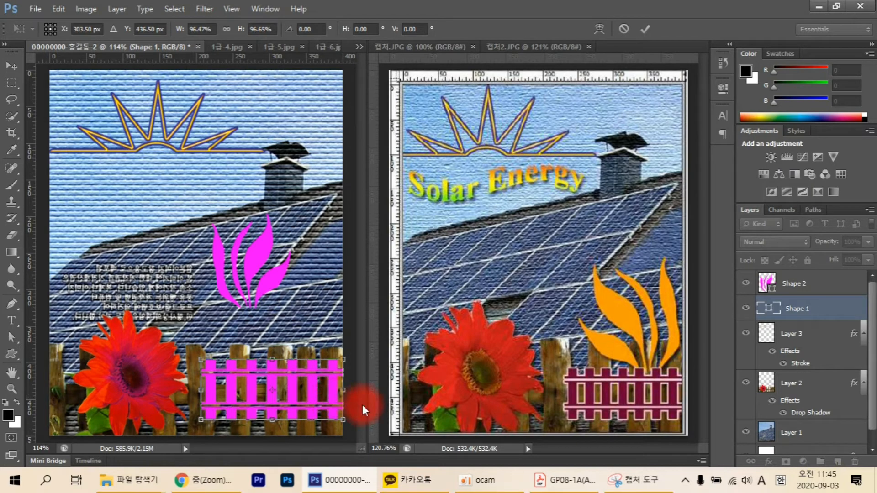
{"action": "key", "text": "Return"}
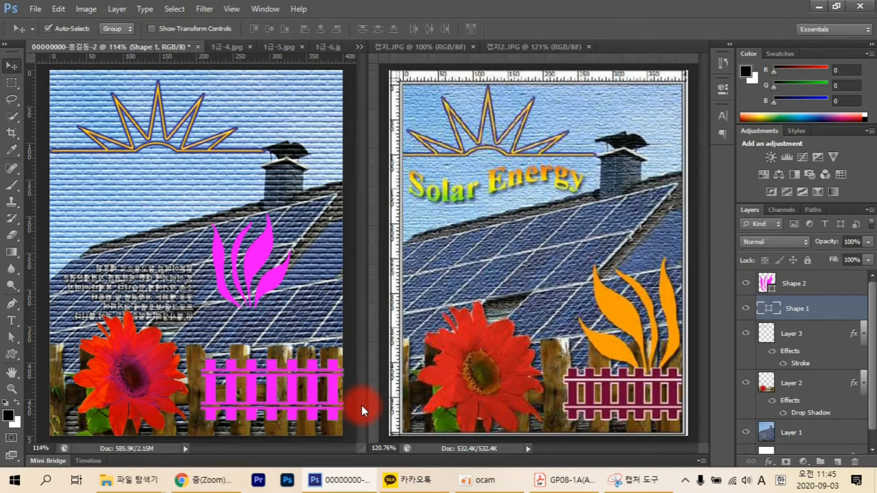
With the requirements sheet displayed alongside the composition, add a 2 px Stroke layer style to the fence shape's layer.
{"action": "left_click", "coordinate": [523, 44]}
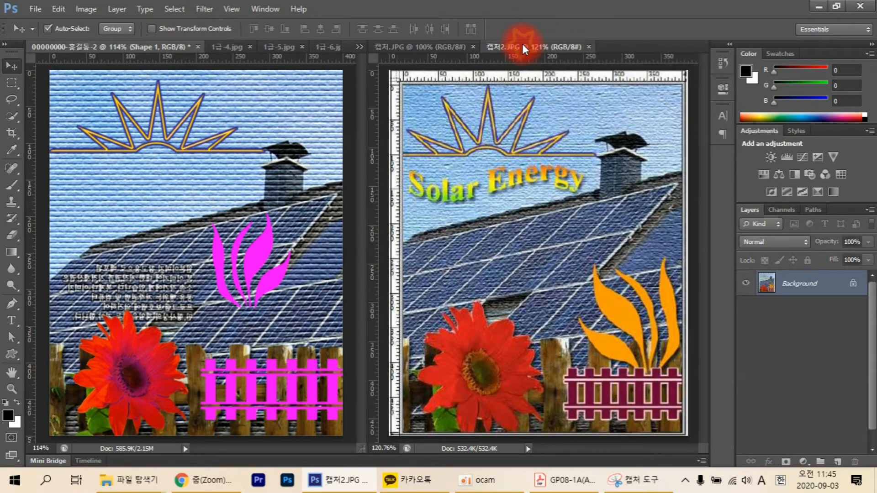
{"action": "left_click", "coordinate": [454, 45]}
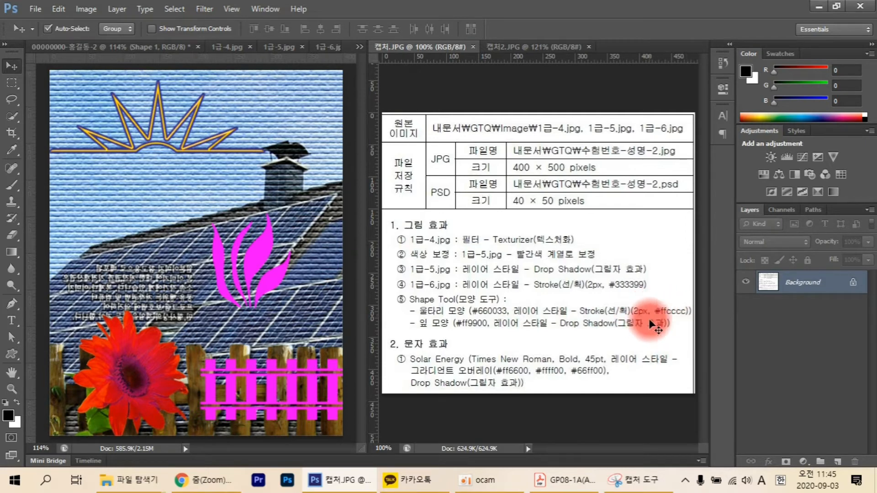
{"action": "left_click", "coordinate": [169, 174]}
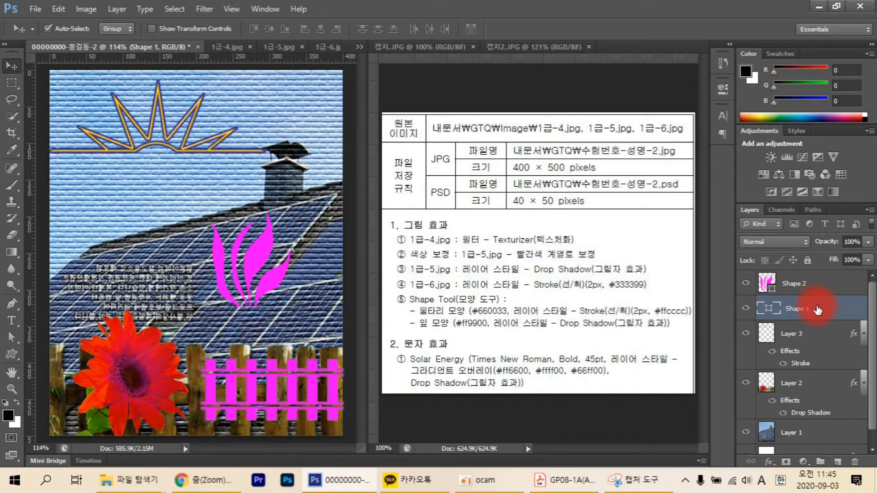
{"action": "left_click", "coordinate": [769, 462]}
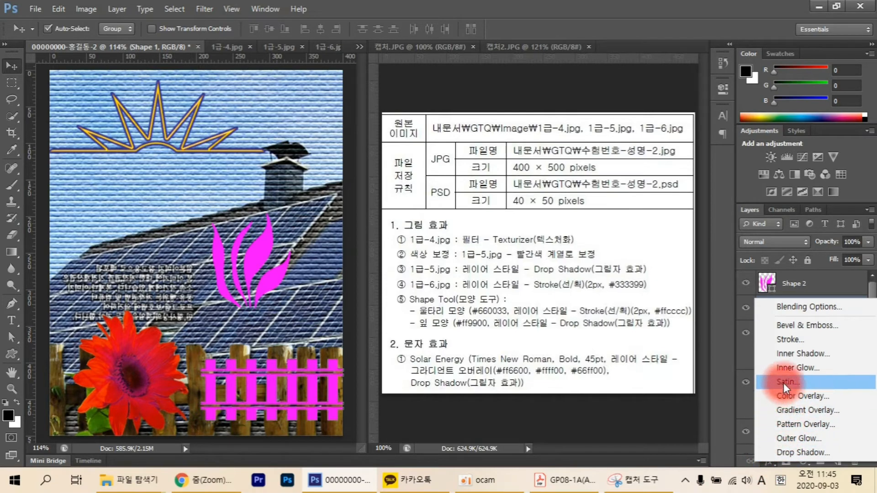
{"action": "left_click", "coordinate": [787, 339]}
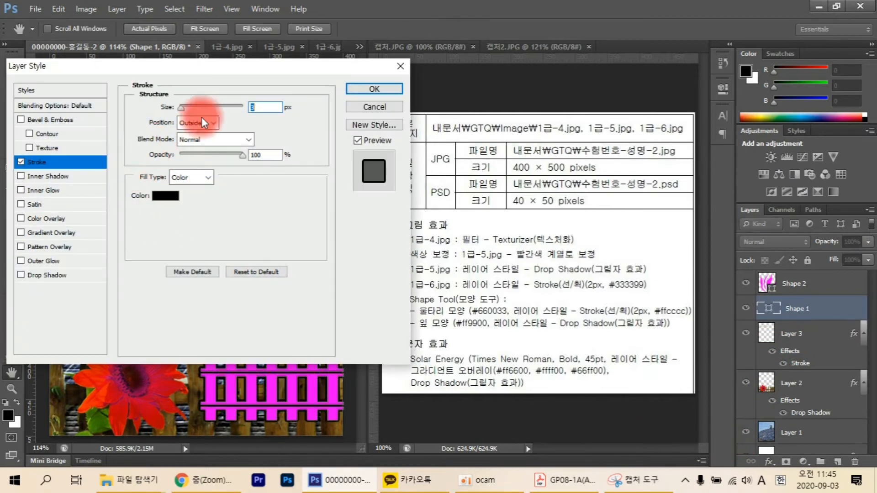
{"action": "left_click_drag", "start_coordinate": [267, 109], "coordinate": [217, 110]}
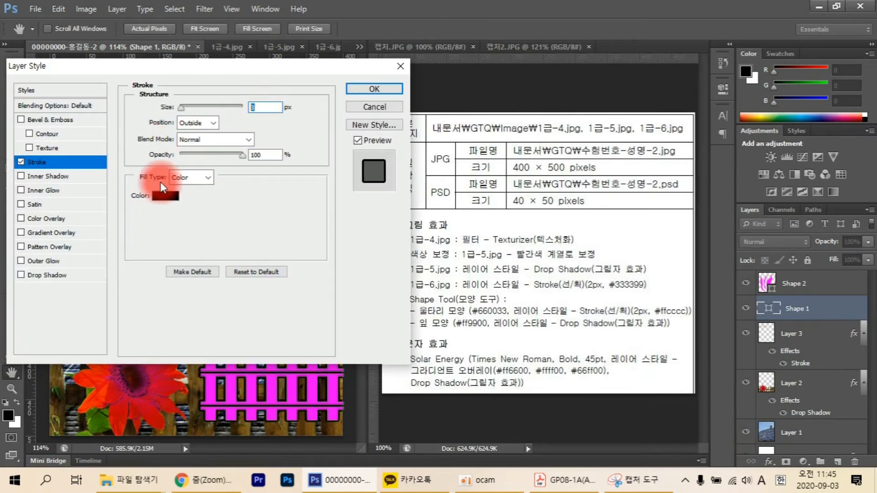
{"action": "type", "text": "2"}
Set the fence shape's stroke color to #ffcccc and apply the layer style.
{"action": "left_click", "coordinate": [169, 199]}
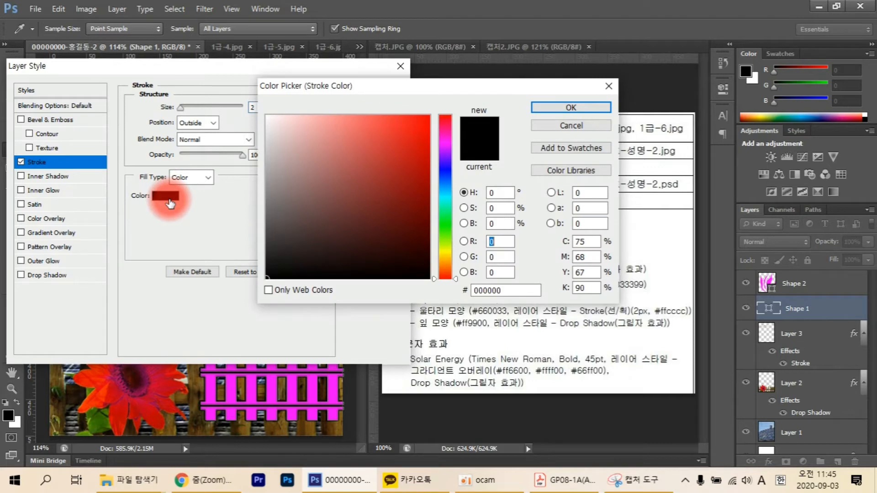
{"action": "double_click", "coordinate": [512, 289]}
{"action": "type", "text": "f"}
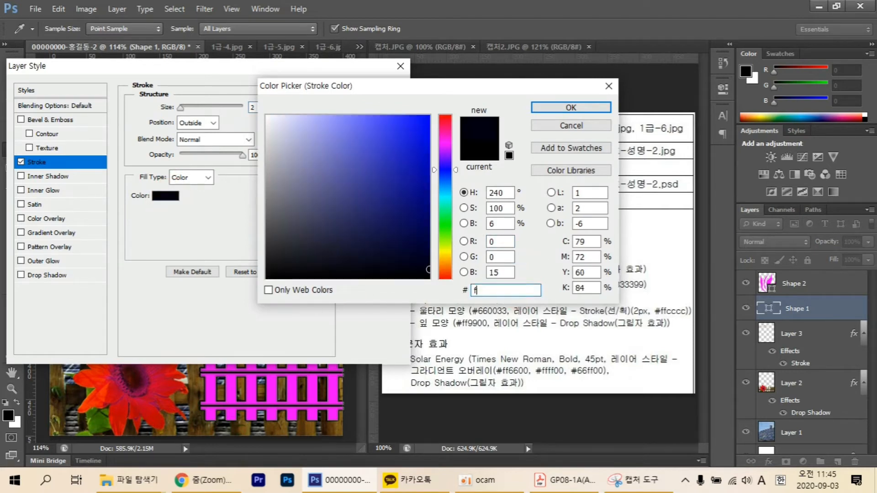
{"action": "type", "text": "fcccc"}
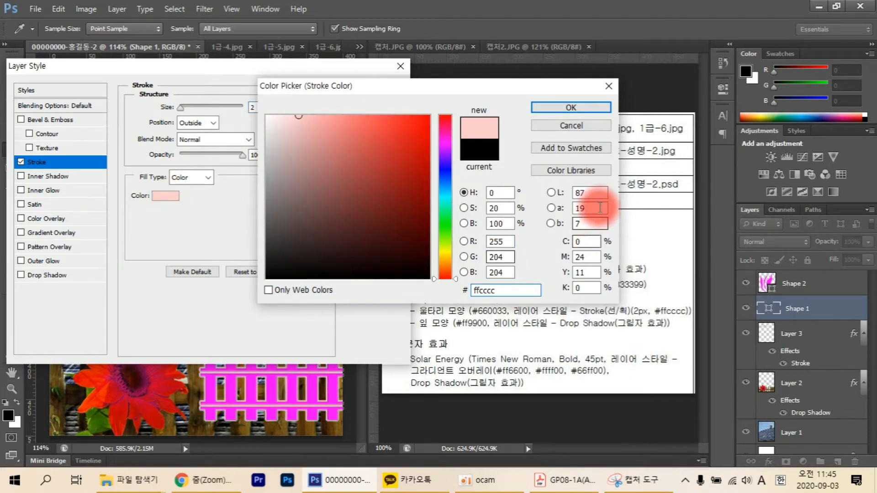
{"action": "left_click", "coordinate": [539, 107]}
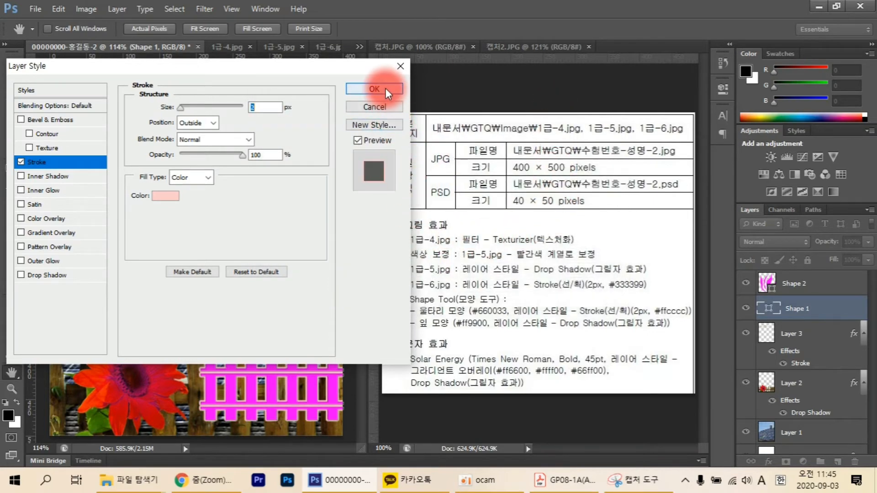
{"action": "left_click", "coordinate": [385, 89]}
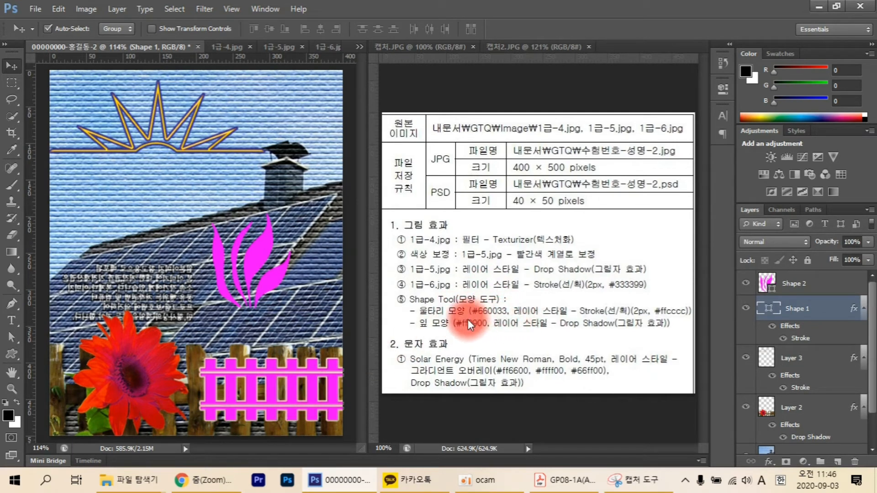
Display the finished reference image beside the composition and make the composition the active document again.
{"action": "left_click", "coordinate": [551, 44]}
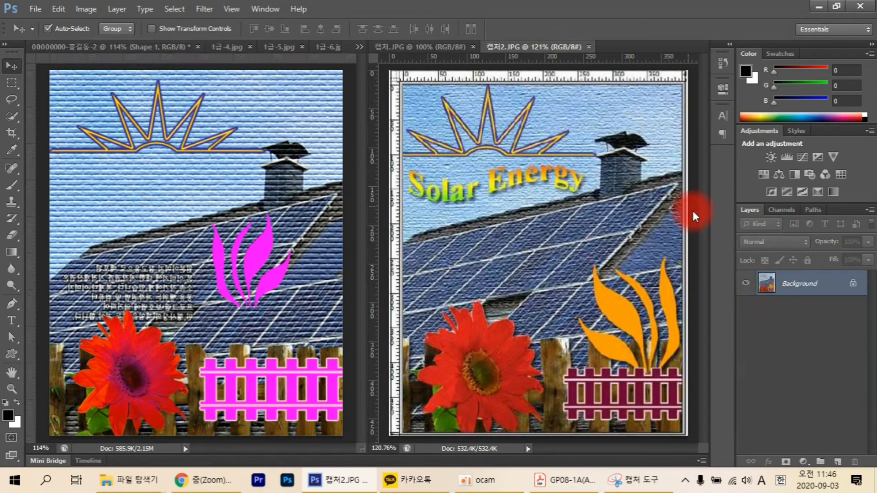
{"action": "left_click", "coordinate": [114, 45]}
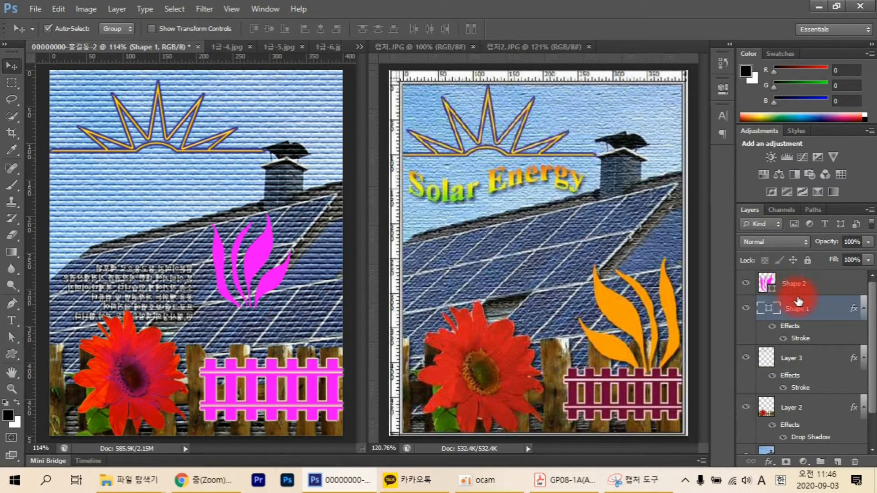
Check the fence color on the requirements sheet and set the fence shape's fill color to #660033.
{"action": "double_click", "coordinate": [770, 312]}
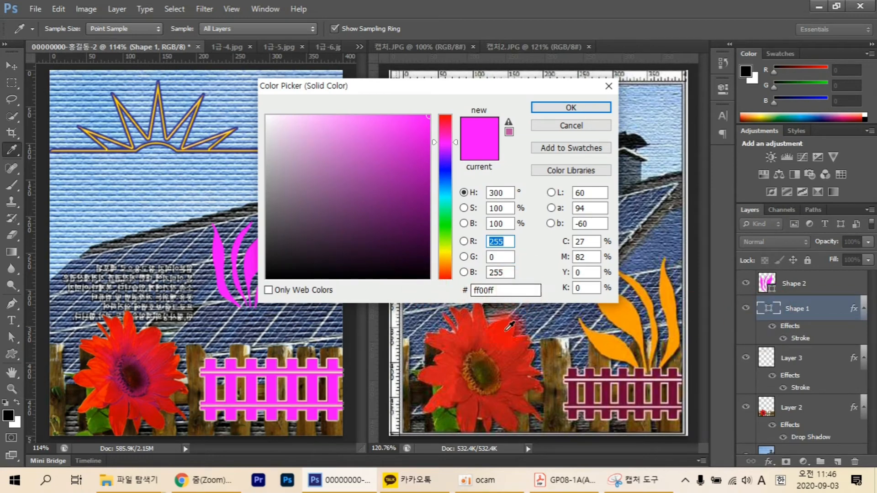
{"action": "left_click", "coordinate": [553, 485]}
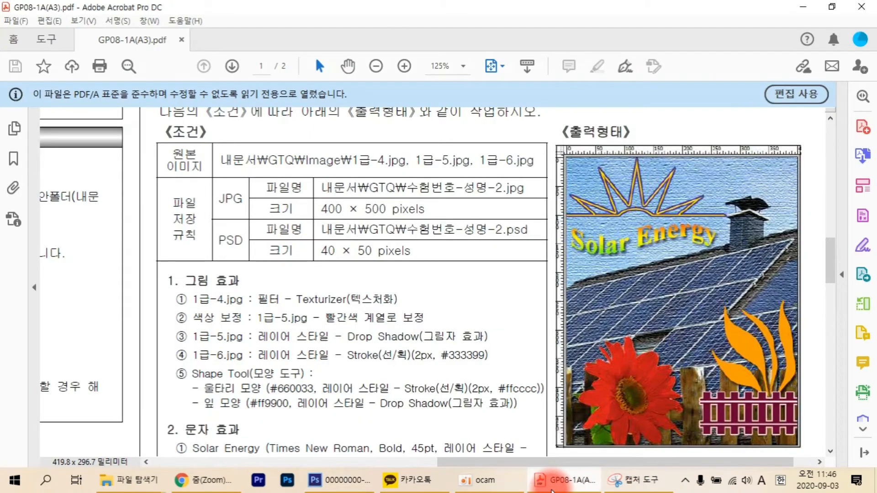
{"action": "left_click", "coordinate": [551, 488]}
{"action": "left_click", "coordinate": [361, 287]}
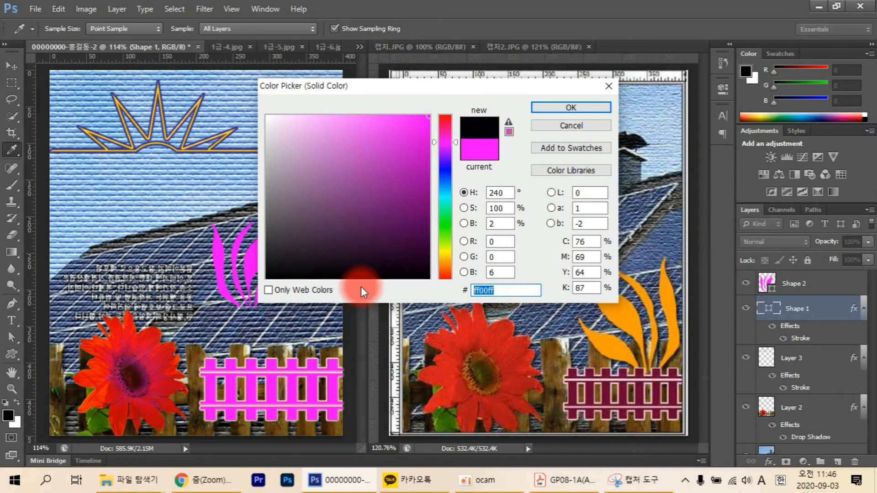
{"action": "type", "text": "660033"}
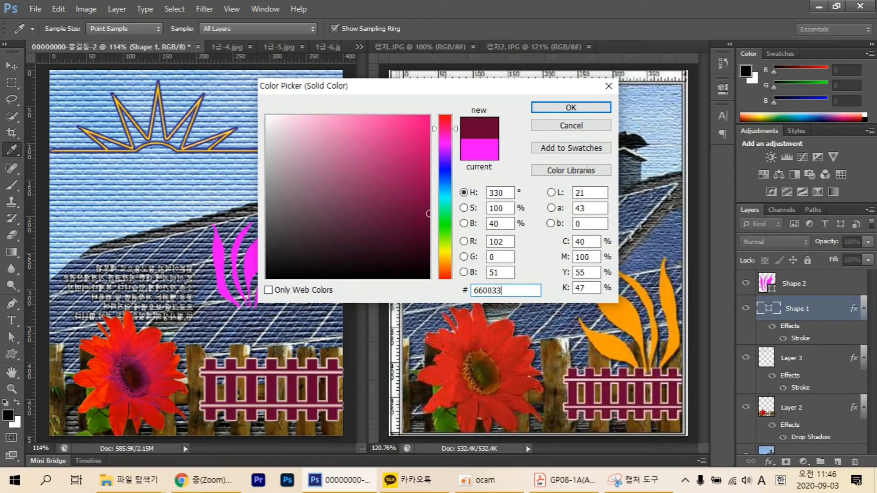
{"action": "left_click", "coordinate": [567, 109]}
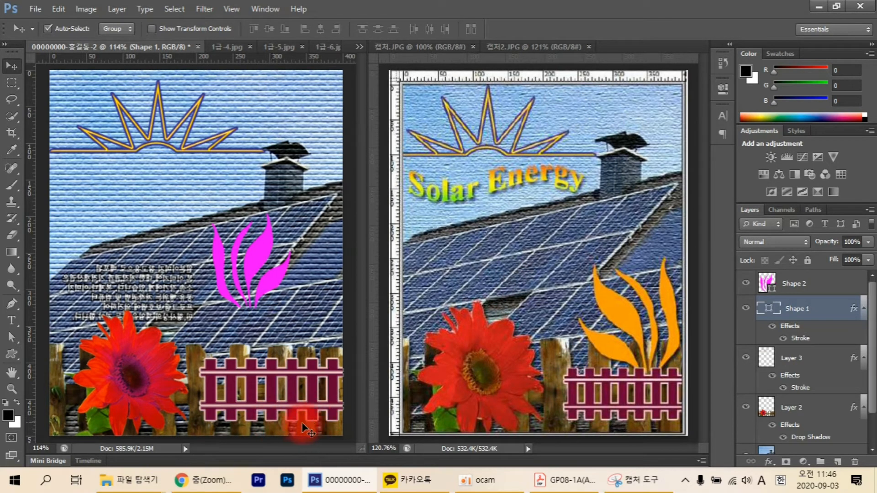
Free-transform the fence shape to about 95.9% width and 80.7% height, centered at about X 307.5 px, Y 447.5 px.
{"action": "key", "text": "ctrl+t"}
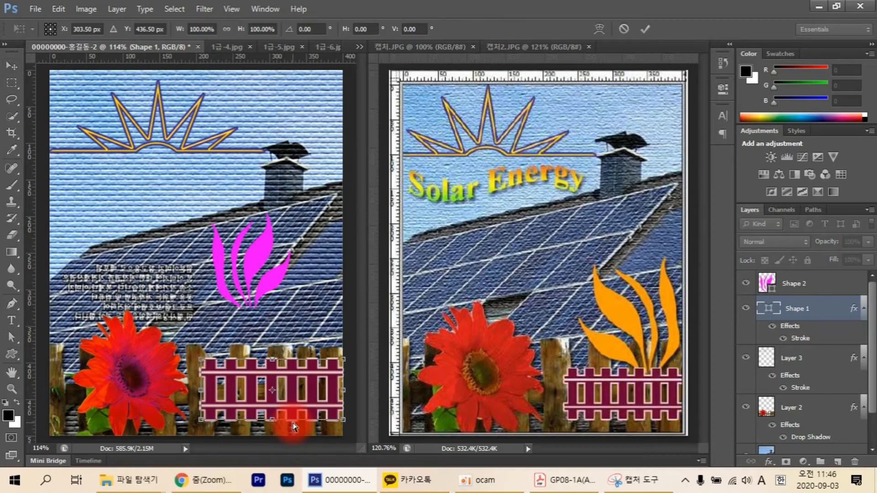
{"action": "left_click_drag", "start_coordinate": [198, 359], "coordinate": [206, 373]}
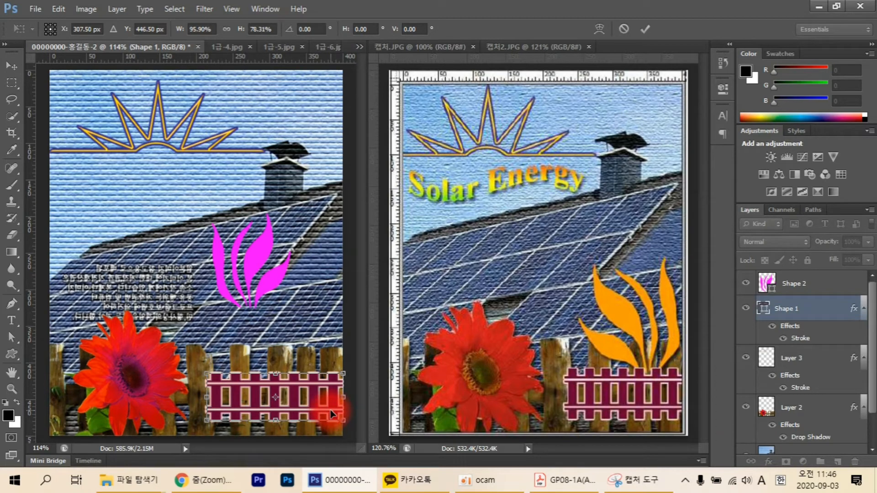
{"action": "key", "text": "ctrl+z"}
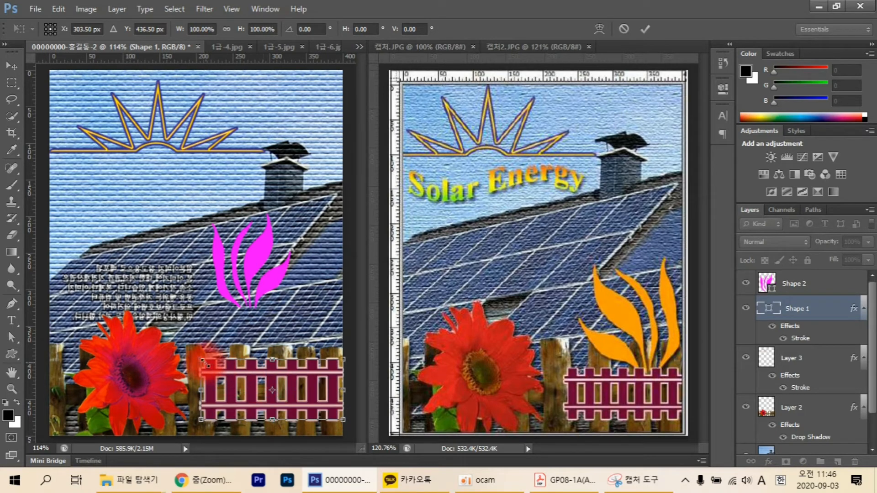
{"action": "left_click_drag", "start_coordinate": [201, 361], "coordinate": [206, 374]}
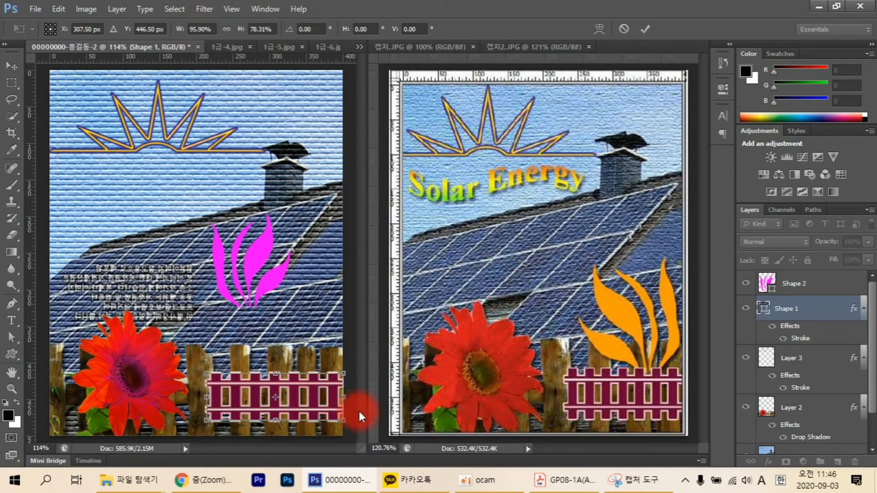
{"action": "left_click_drag", "start_coordinate": [276, 374], "coordinate": [278, 366]}
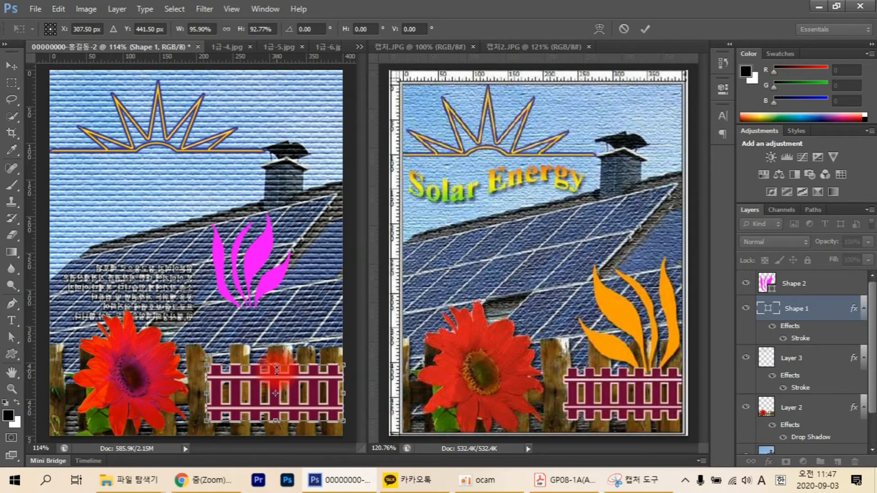
{"action": "left_click_drag", "start_coordinate": [276, 369], "coordinate": [276, 372]}
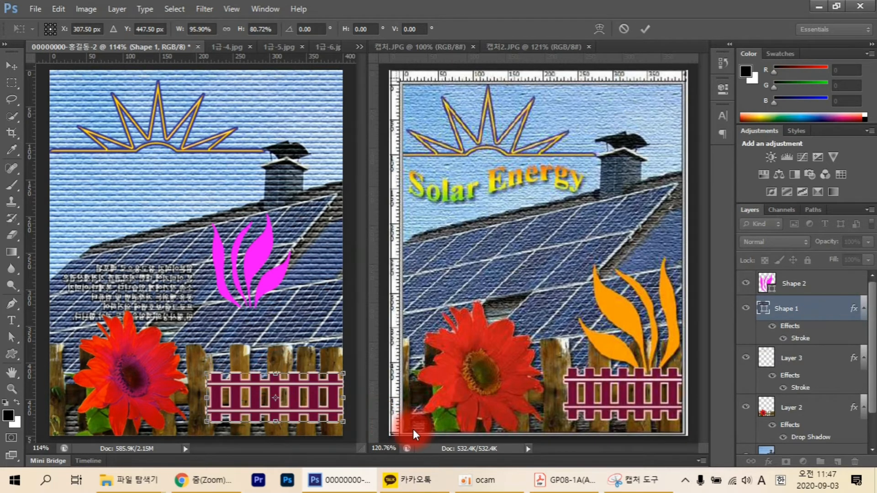
{"action": "key", "text": "Return"}
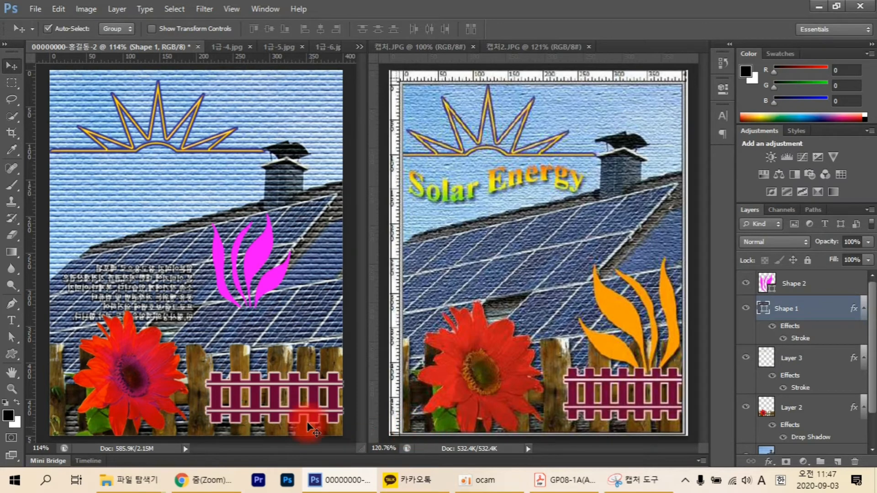
Select the magenta leaf shape and move it down toward the fence.
{"action": "left_click", "coordinate": [250, 285]}
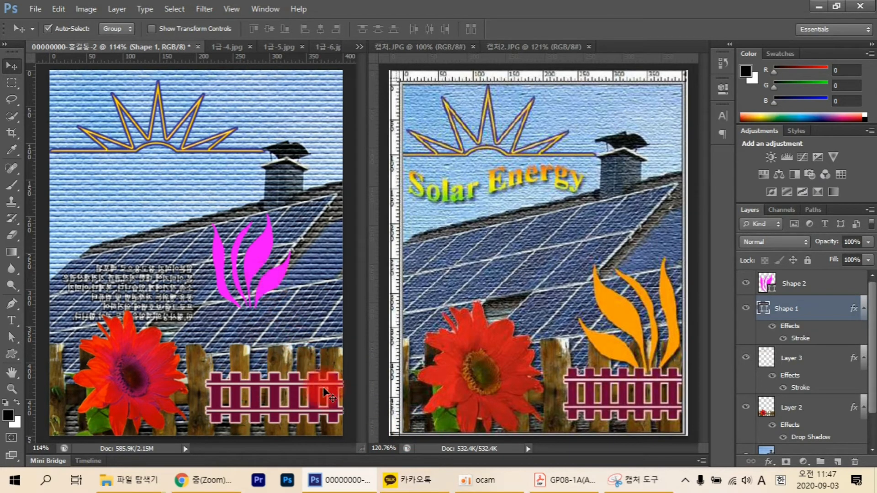
{"action": "left_click", "coordinate": [274, 285]}
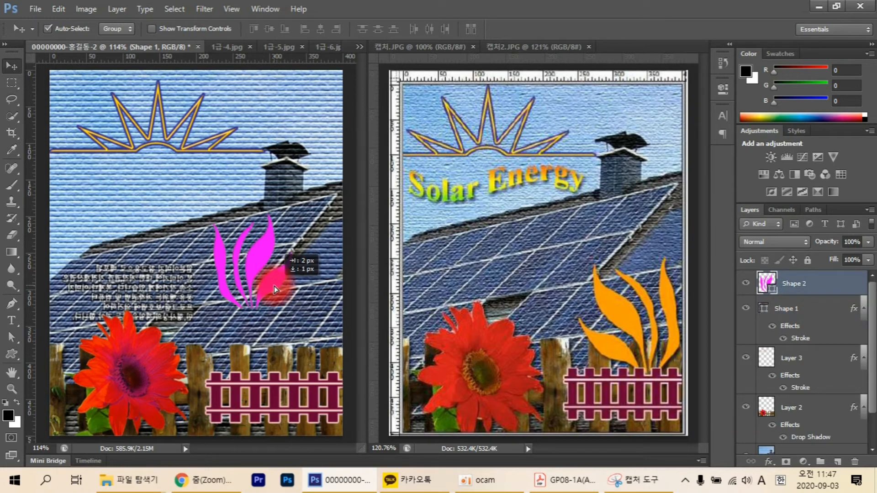
{"action": "left_click_drag", "start_coordinate": [274, 284], "coordinate": [302, 319]}
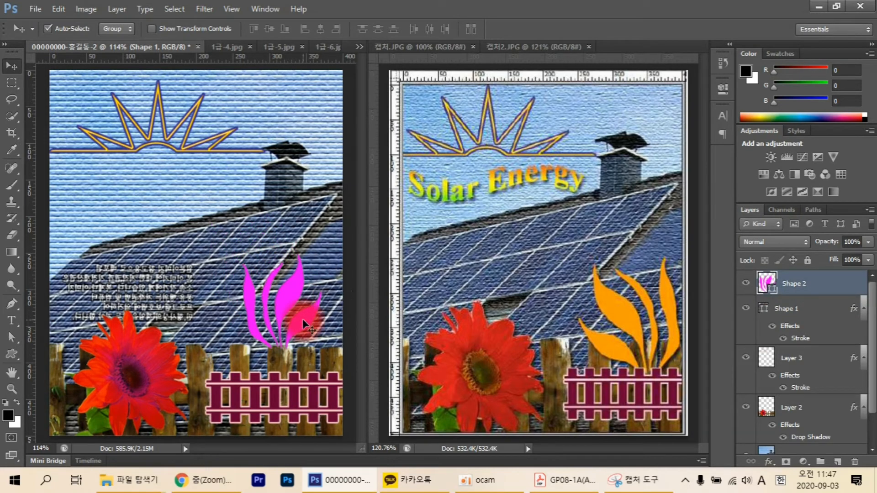
Turn off Auto-Select and reposition the leaf shape so its base sits just above the fence.
{"action": "left_click", "coordinate": [47, 28]}
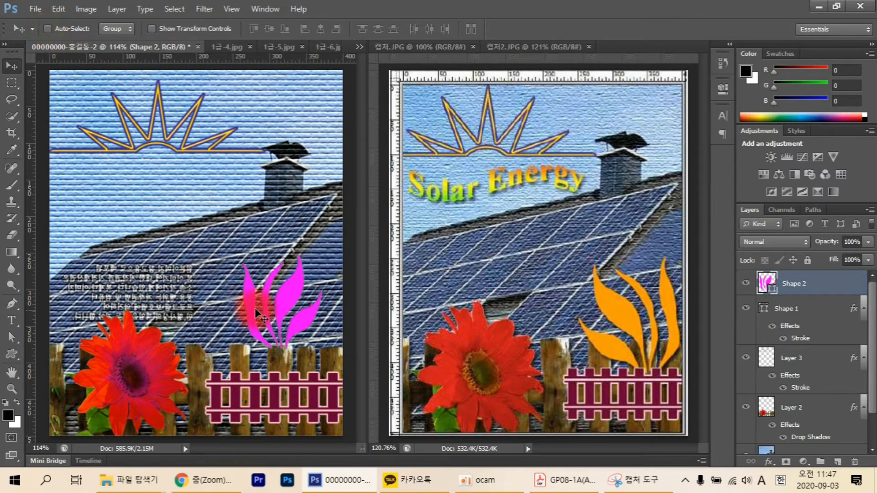
{"action": "mouse_move", "coordinate": [244, 299]}
{"action": "left_mouse_down"}
{"action": "mouse_move", "coordinate": [239, 276]}
{"action": "mouse_move", "coordinate": [237, 285]}
{"action": "left_mouse_up"}
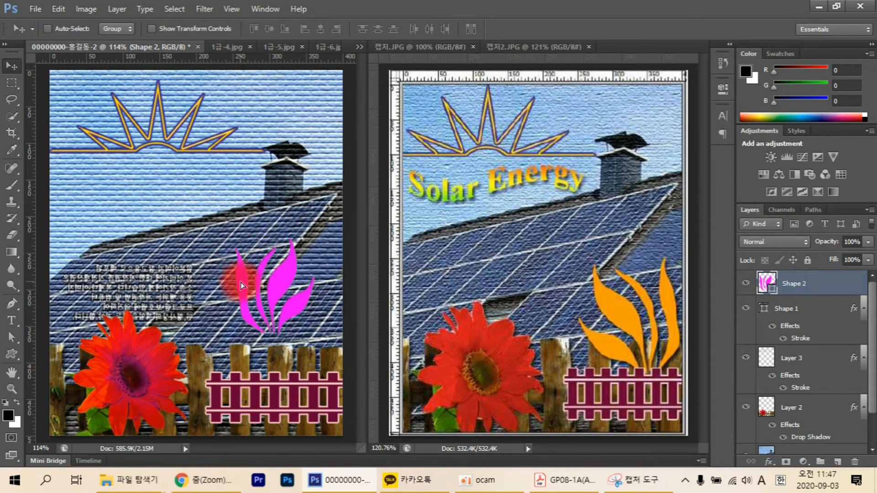
{"action": "left_click_drag", "start_coordinate": [236, 382], "coordinate": [236, 386]}
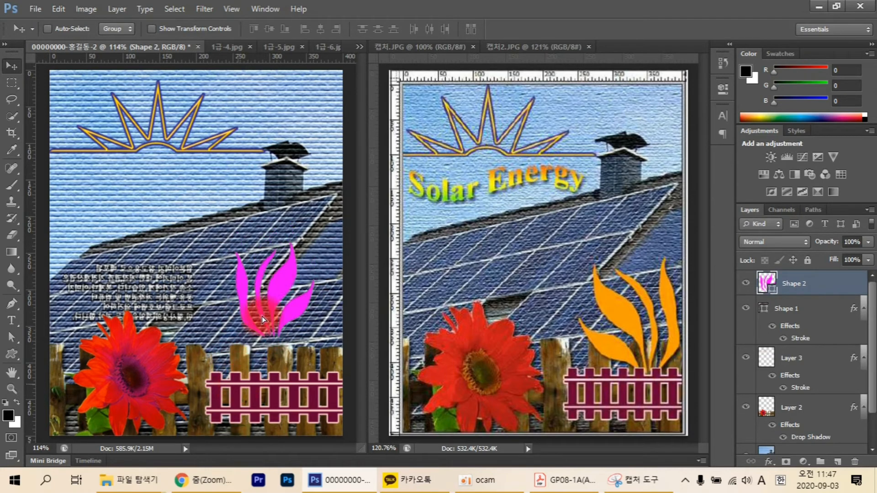
{"action": "left_click_drag", "start_coordinate": [281, 293], "coordinate": [293, 321]}
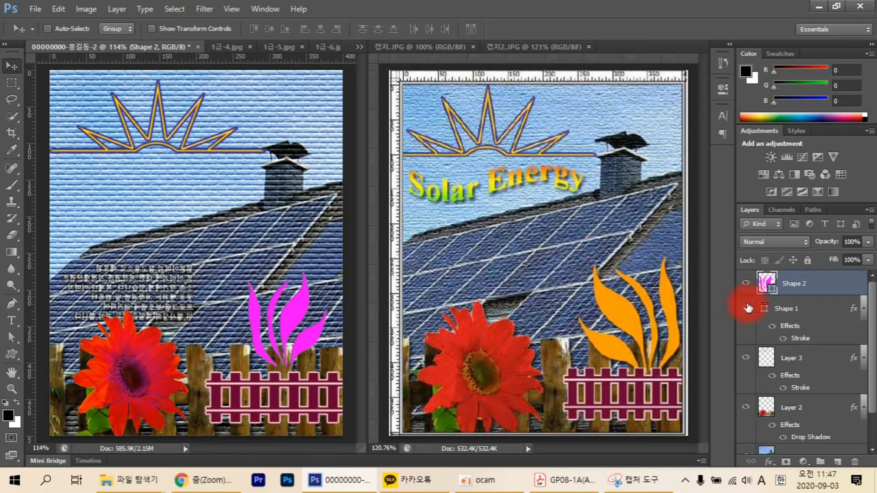
With Auto-Select on, reselect the leaf shape and move it against the canvas's right edge, directly above the fence.
{"action": "left_click_drag", "start_coordinate": [273, 317], "coordinate": [270, 315]}
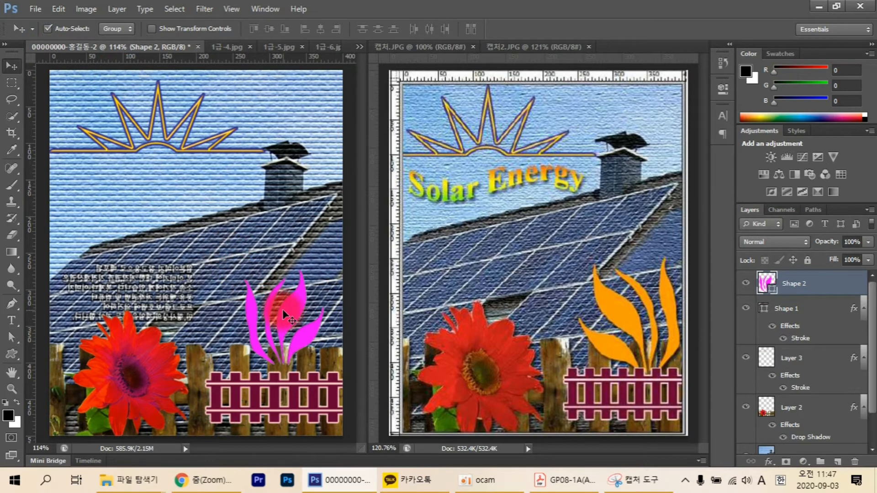
{"action": "left_click", "coordinate": [295, 400]}
{"action": "left_click", "coordinate": [836, 314]}
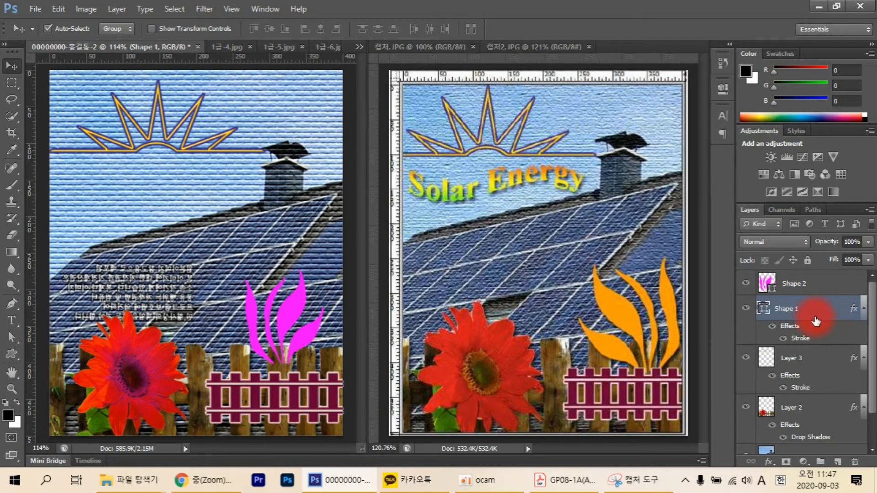
{"action": "left_click", "coordinate": [302, 343]}
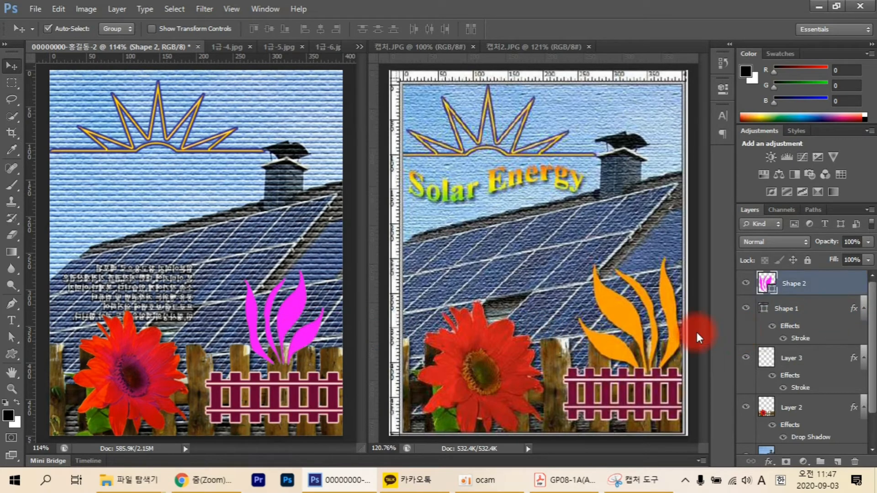
{"action": "left_click_drag", "start_coordinate": [305, 340], "coordinate": [319, 349]}
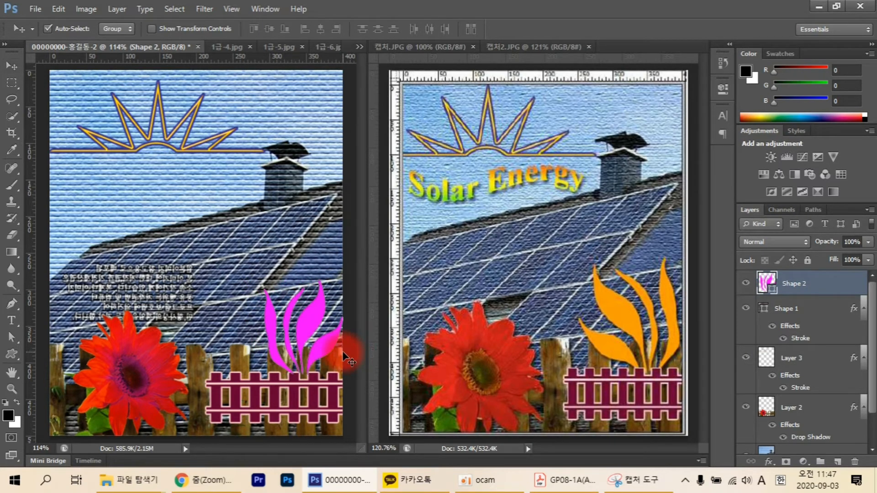
Flip the leaf shape horizontally, scale it to about 120%, and lower its base onto the fence's top edge.
{"action": "key", "text": "ctrl+t"}
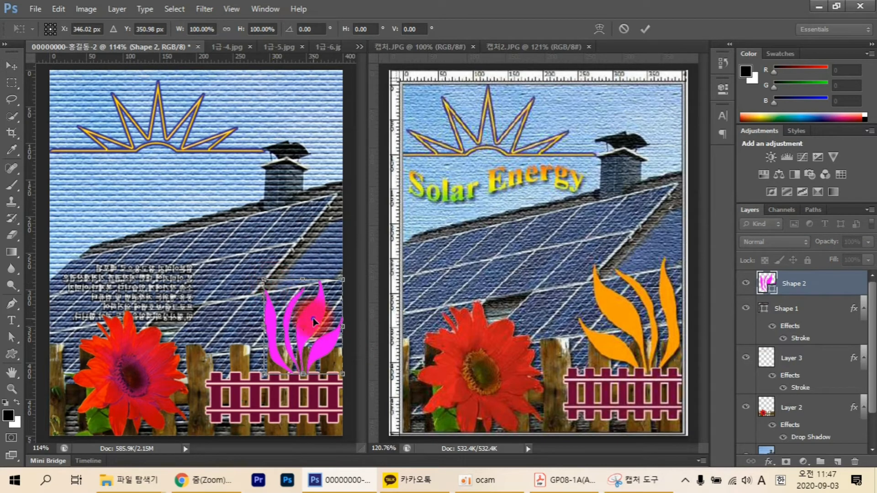
{"action": "right_click", "coordinate": [314, 319]}
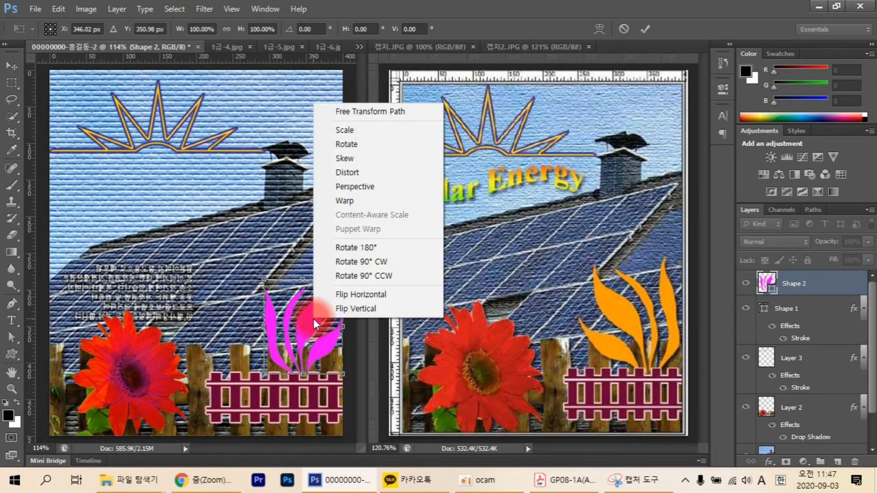
{"action": "left_click", "coordinate": [375, 296]}
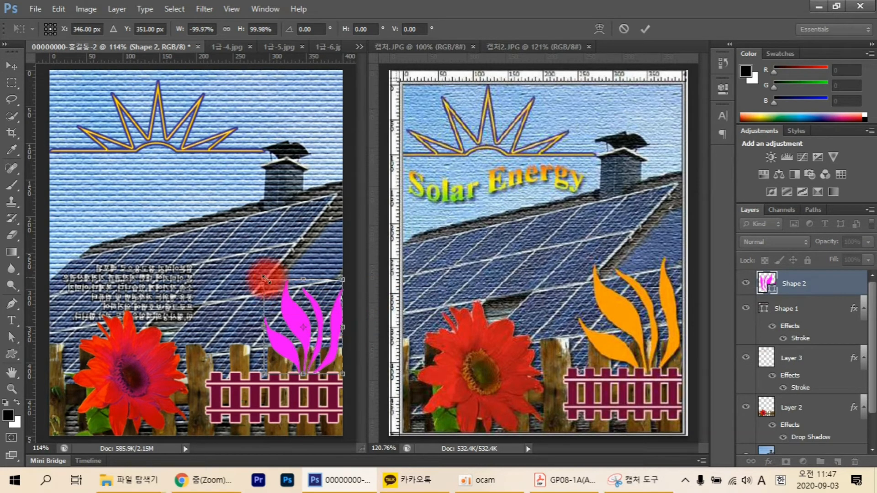
{"action": "left_click_drag", "start_coordinate": [264, 280], "coordinate": [247, 268]}
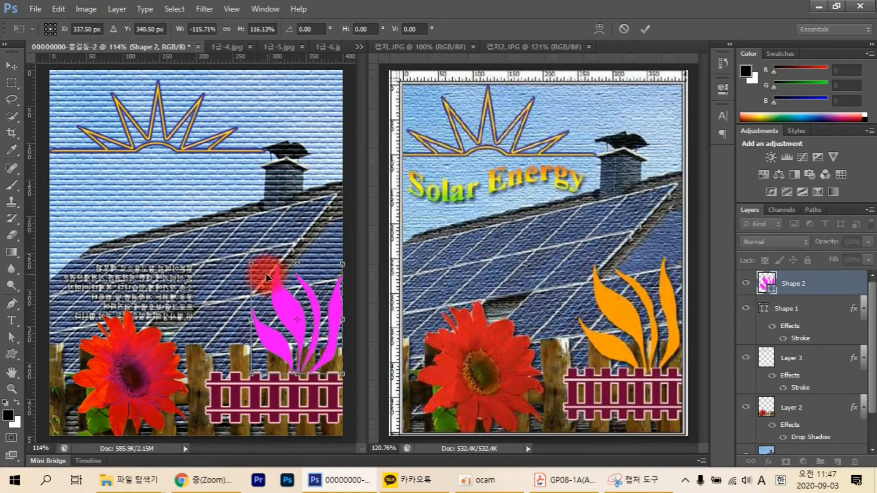
{"action": "left_click_drag", "start_coordinate": [252, 264], "coordinate": [248, 260]}
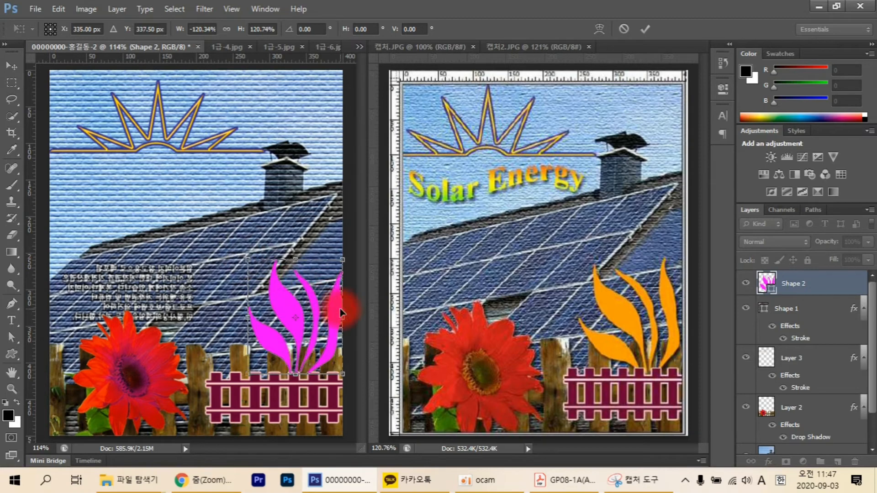
{"action": "key", "text": "Return"}
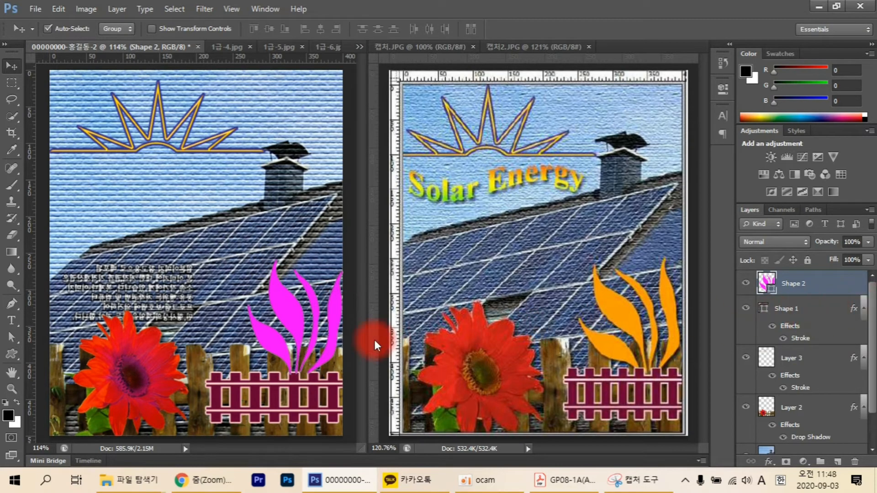
{"action": "left_click_drag", "start_coordinate": [644, 343], "coordinate": [317, 344]}
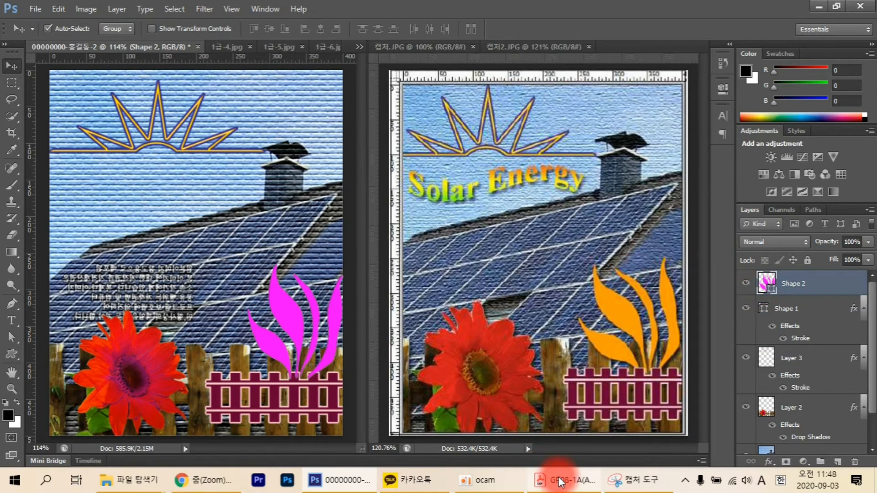
Check the leaf color on the requirements sheet and set the leaf shape's fill color to #ff9900.
{"action": "left_click", "coordinate": [579, 484]}
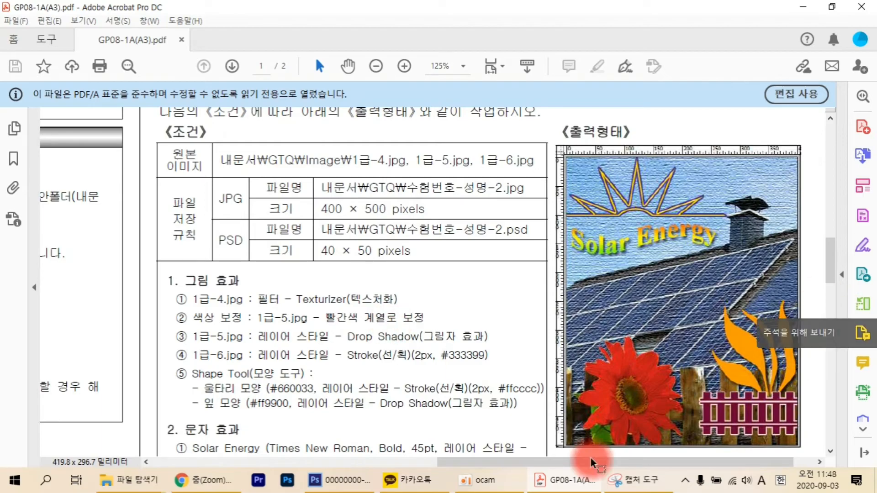
{"action": "left_click", "coordinate": [343, 479]}
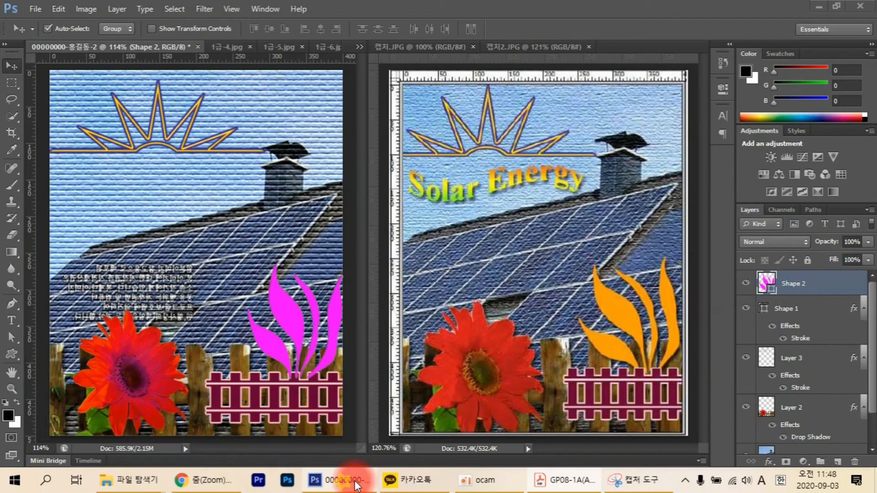
{"action": "double_click", "coordinate": [764, 284]}
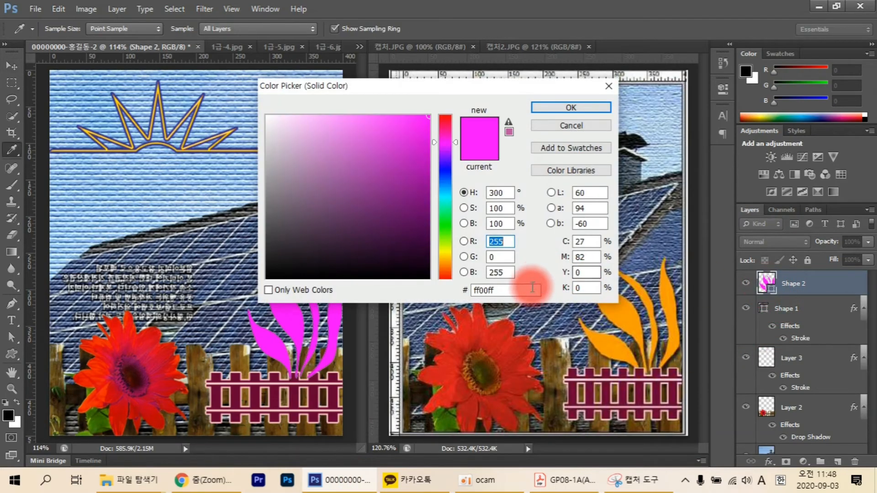
{"action": "type", "text": "ff9900"}
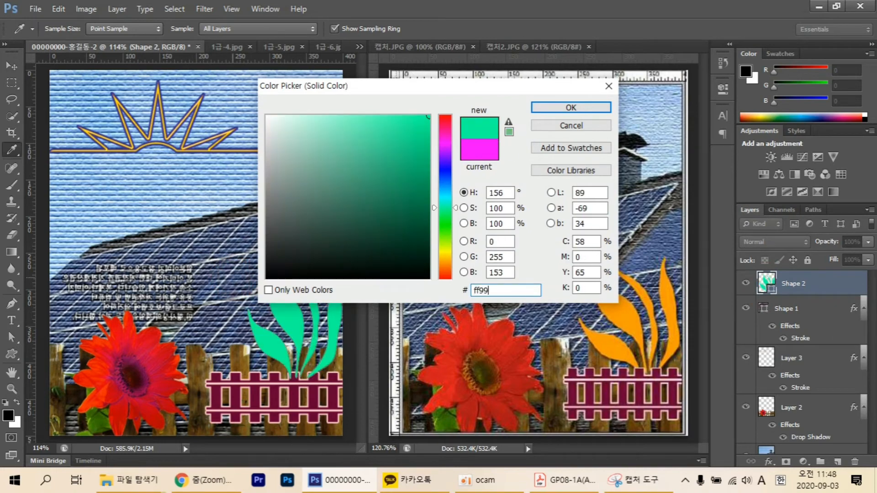
{"action": "left_click", "coordinate": [566, 107]}
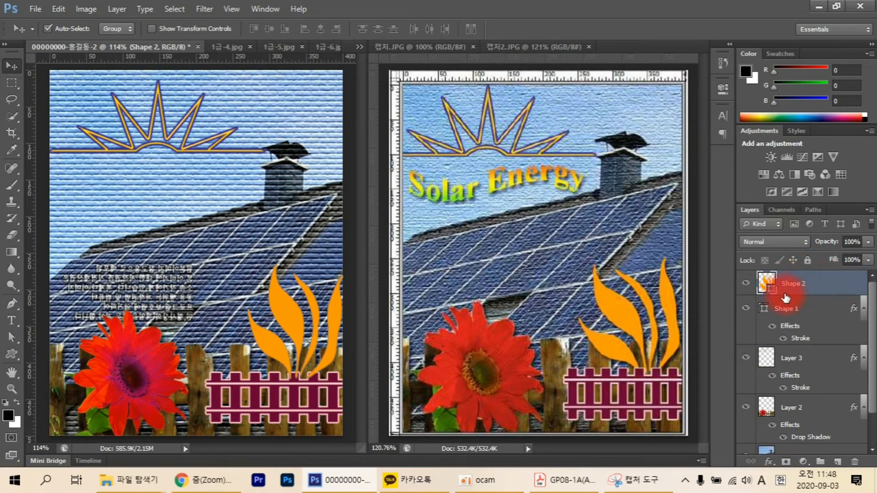
Add a default Drop Shadow to the leaf shape and move its layer directly beneath the fence layer.
{"action": "left_click", "coordinate": [770, 461]}
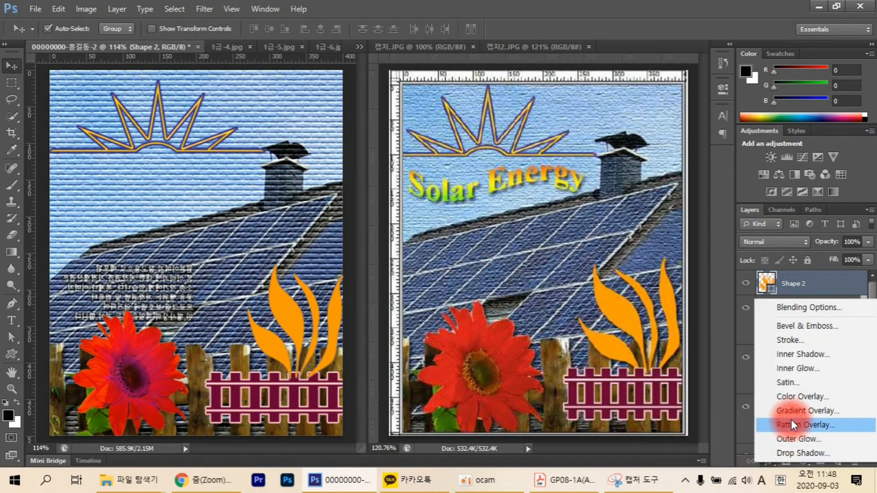
{"action": "left_click", "coordinate": [788, 454]}
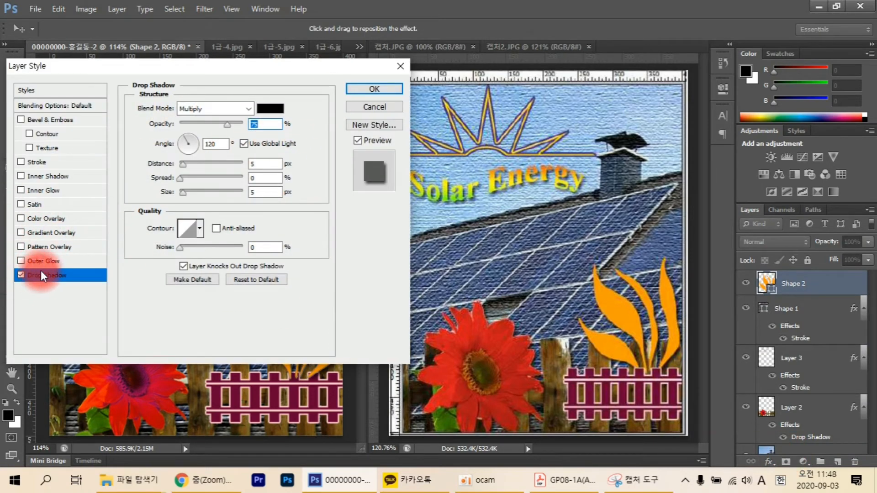
{"action": "left_click", "coordinate": [383, 87]}
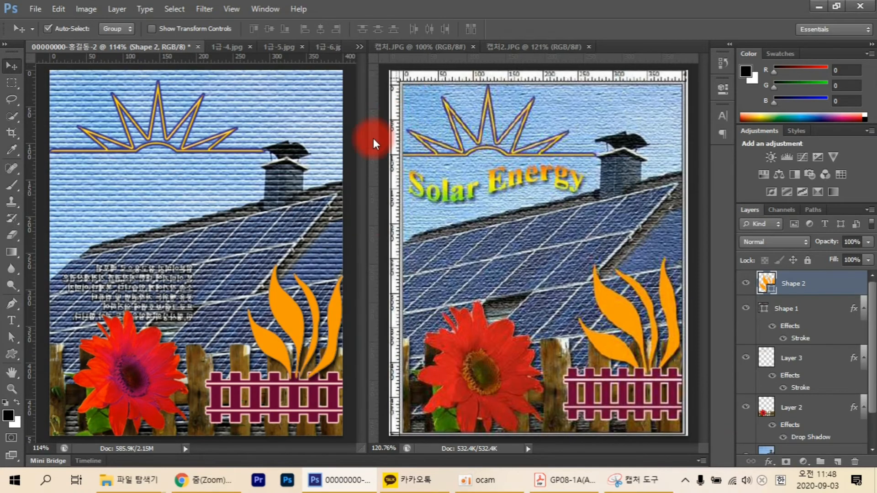
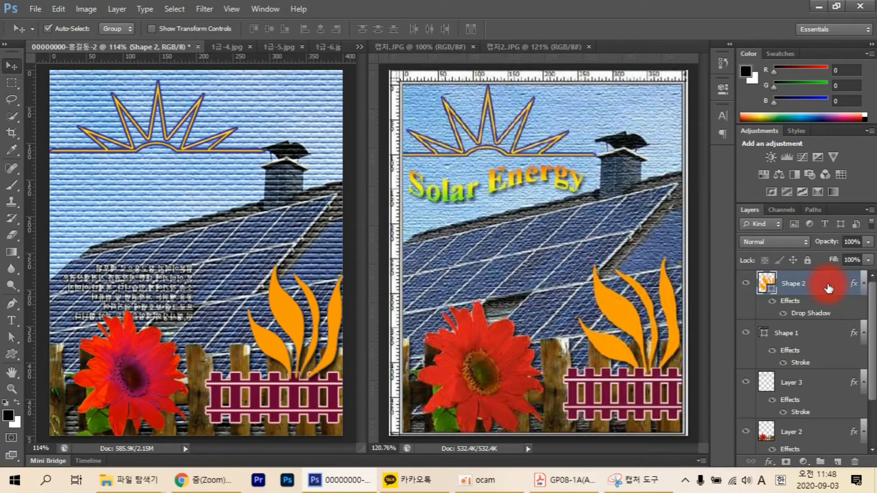
{"action": "left_click_drag", "start_coordinate": [827, 285], "coordinate": [807, 370]}
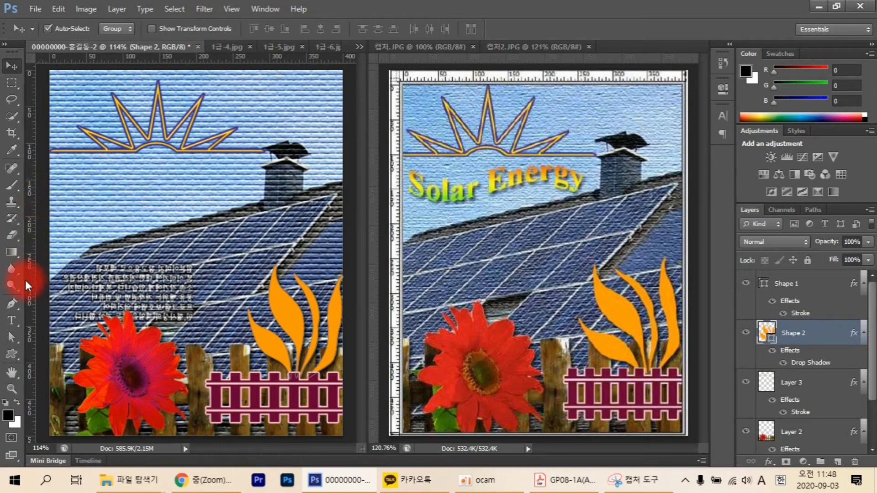
Add the horizontal text "Solar Energy" in the sky just below the sun outline's baseline.
{"action": "left_click", "coordinate": [11, 320]}
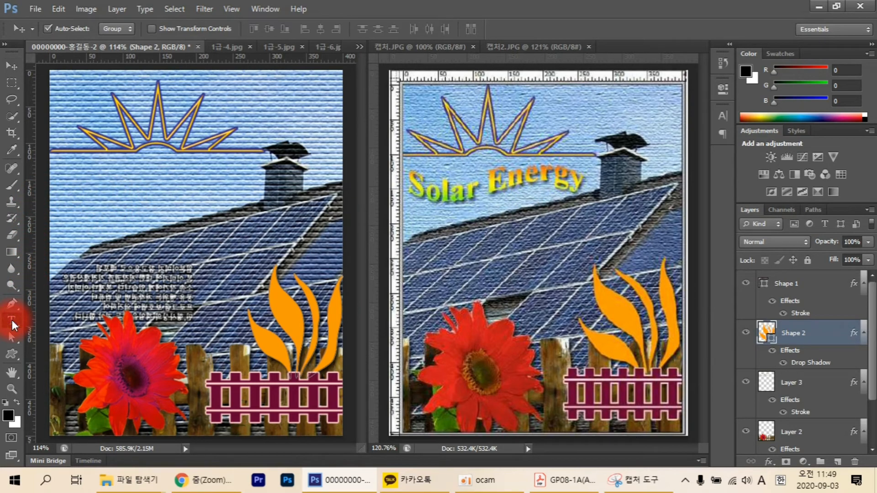
{"action": "left_click", "coordinate": [12, 320]}
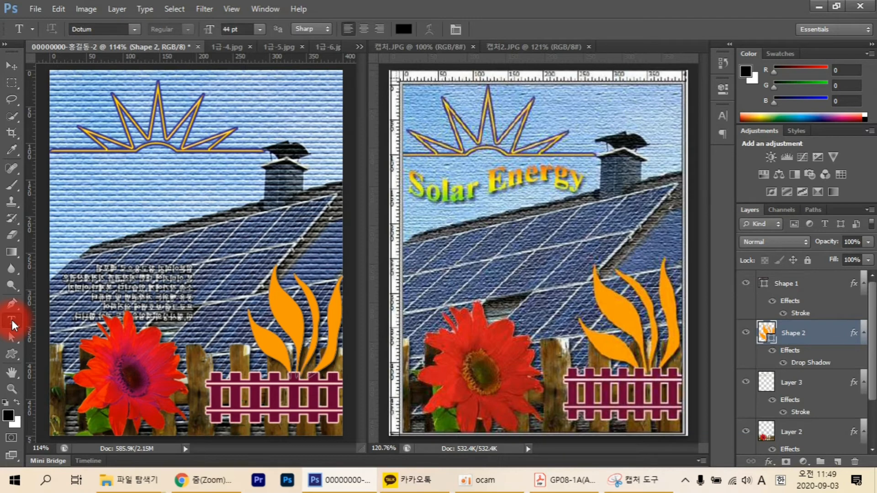
{"action": "left_click", "coordinate": [79, 178]}
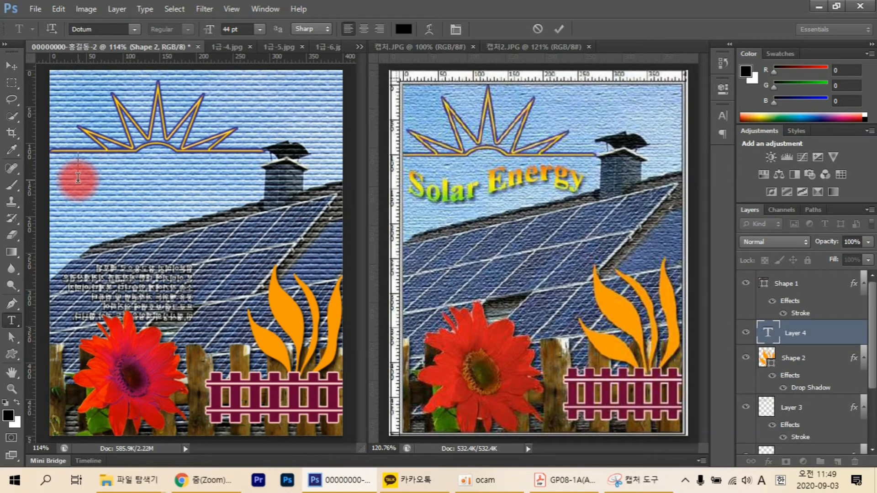
{"action": "type", "text": "Solar"}
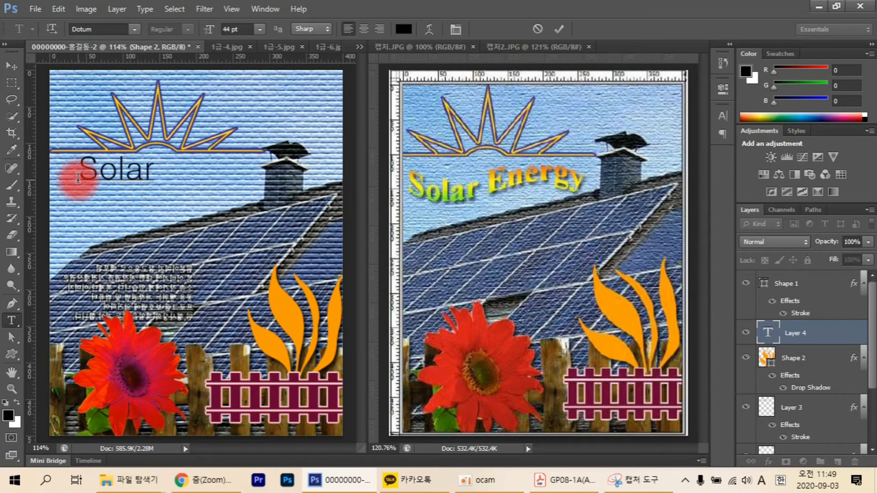
{"action": "type", "text": " Ener"}
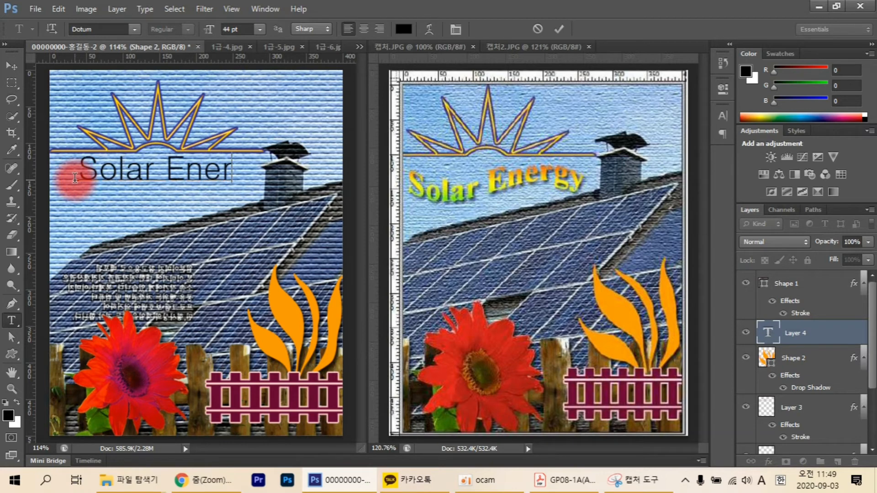
{"action": "type", "text": "gy"}
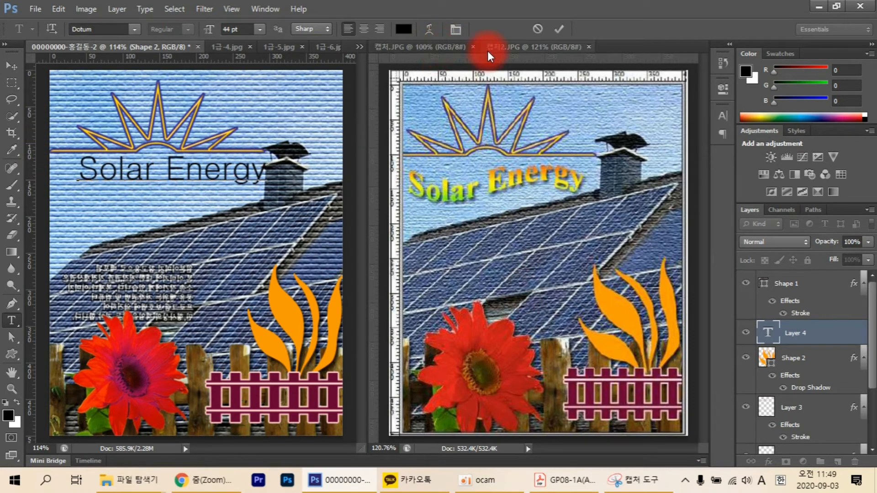
Check the text specification on the requirements sheet and set the "Solar Energy" text's font to Times New Roman.
{"action": "left_click", "coordinate": [456, 47]}
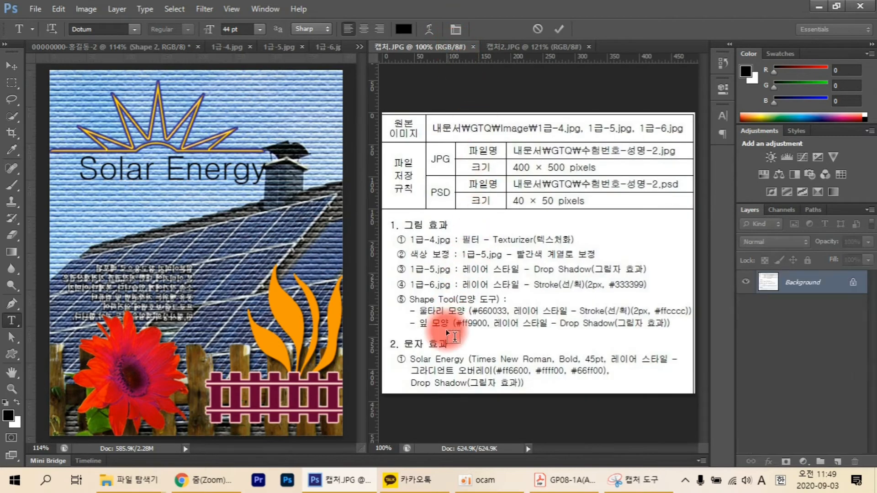
{"action": "left_click", "coordinate": [430, 364]}
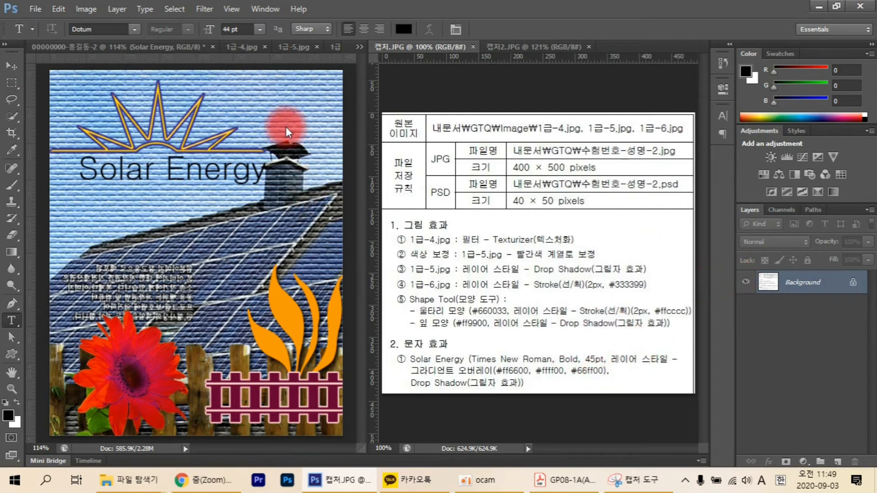
{"action": "left_click", "coordinate": [209, 171]}
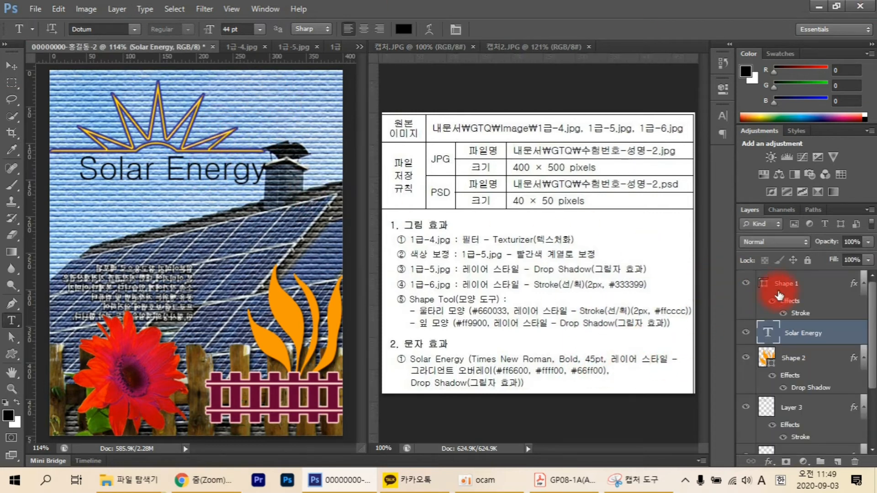
{"action": "double_click", "coordinate": [769, 333]}
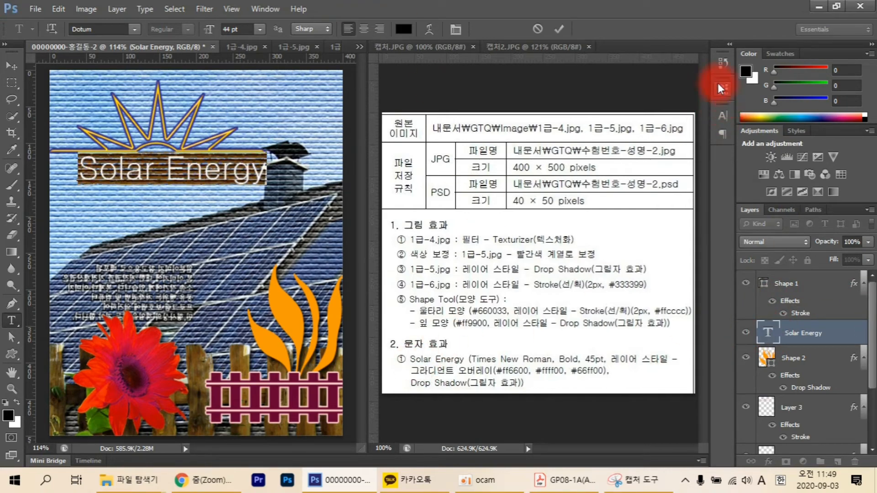
{"action": "left_click", "coordinate": [724, 115]}
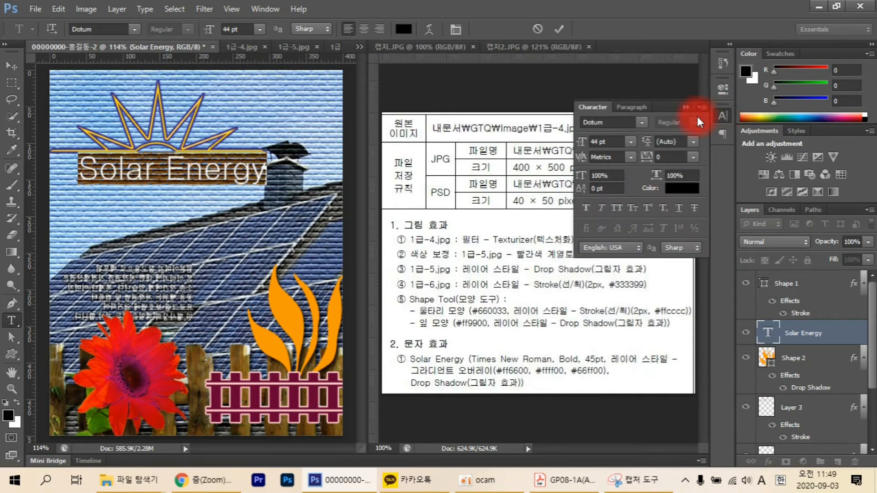
{"action": "left_click", "coordinate": [642, 123]}
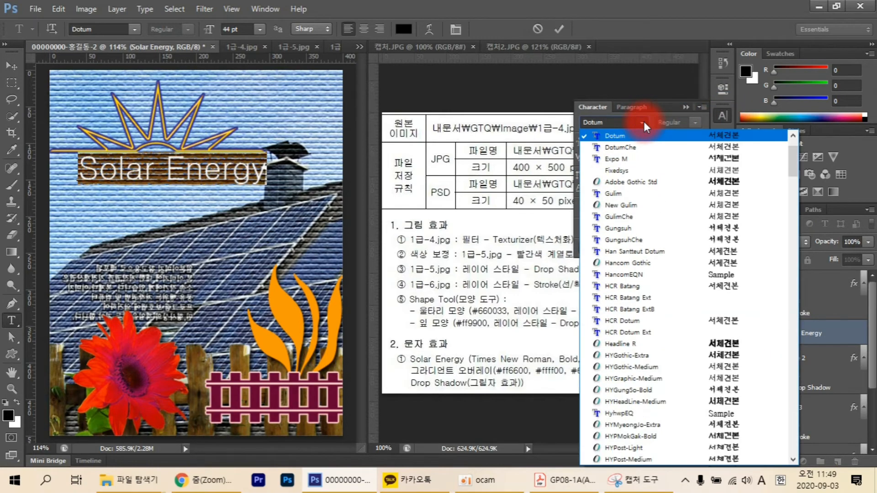
{"action": "left_click_drag", "start_coordinate": [791, 167], "coordinate": [794, 391]}
{"action": "left_click", "coordinate": [664, 227]}
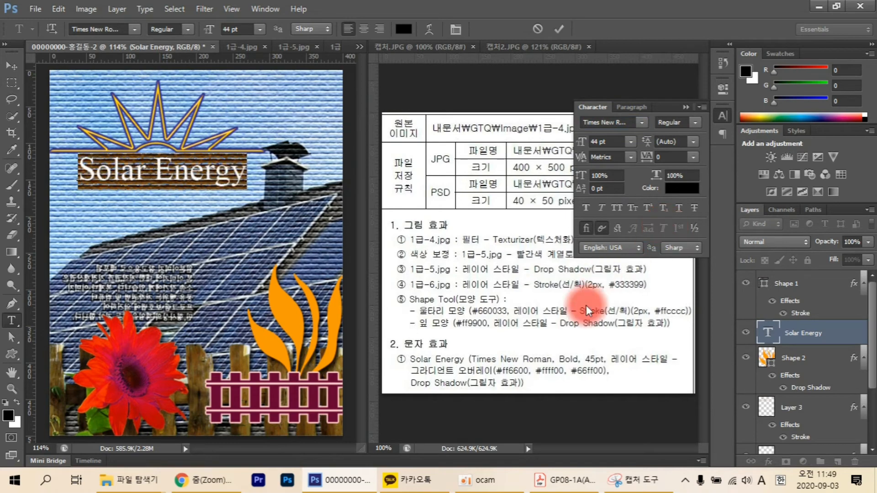
Set the "Solar Energy" text's style to Bold and its size to 45 pt.
{"action": "left_click", "coordinate": [694, 120]}
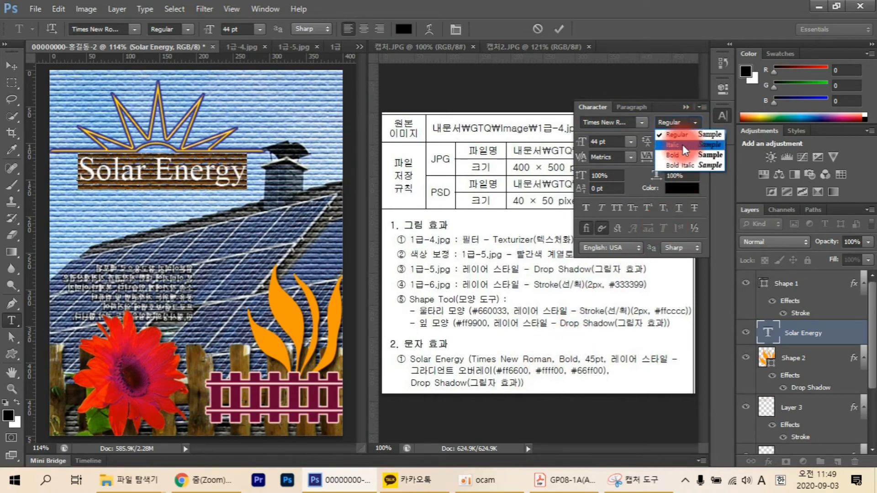
{"action": "left_click", "coordinate": [680, 151]}
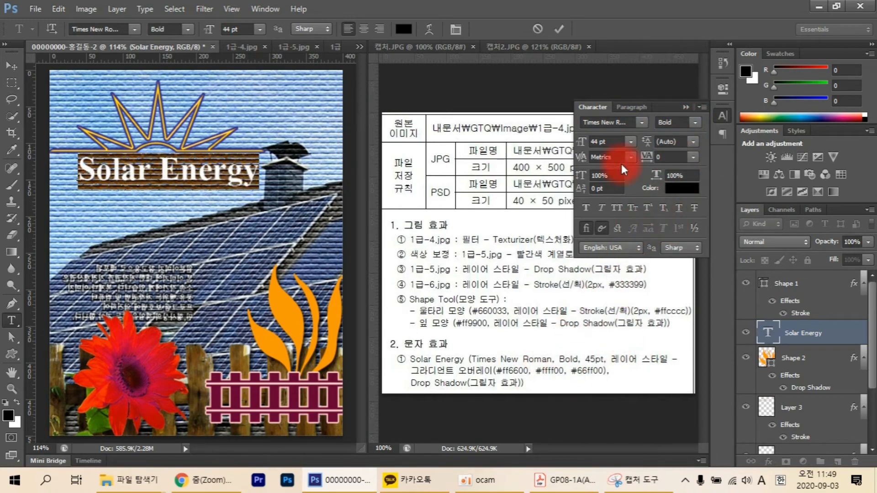
{"action": "left_click", "coordinate": [598, 141]}
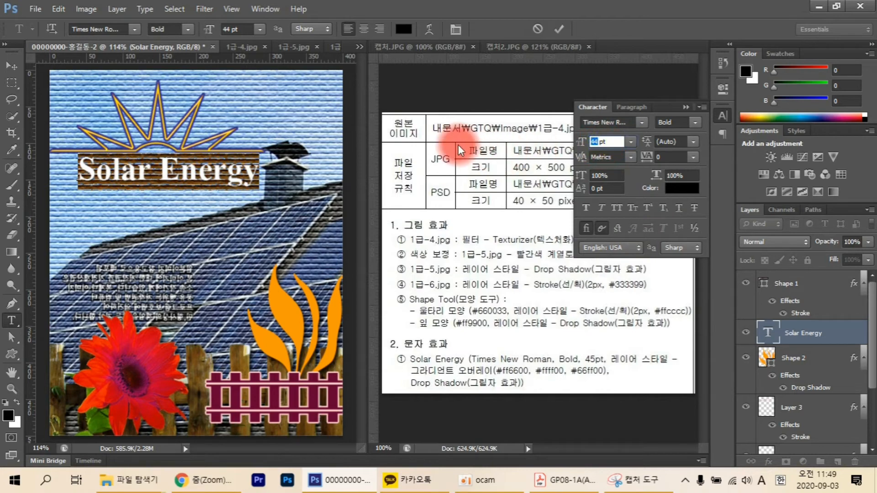
{"action": "type", "text": "45"}
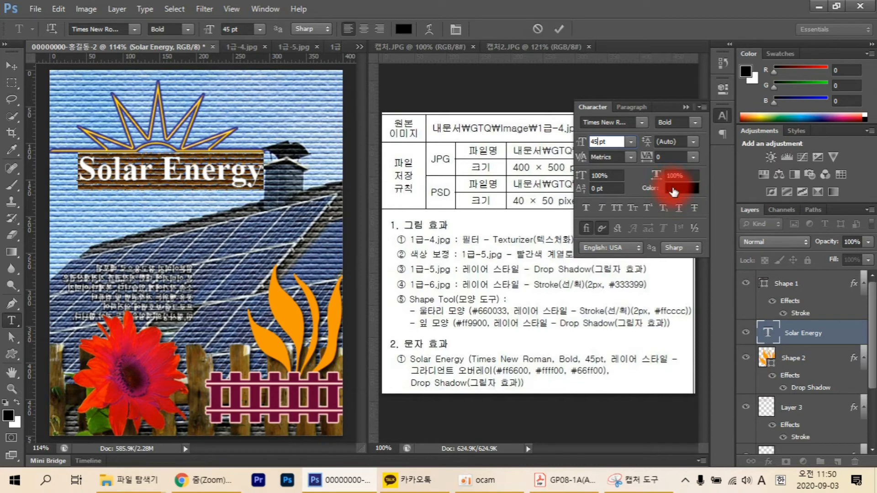
{"action": "key", "text": "Return"}
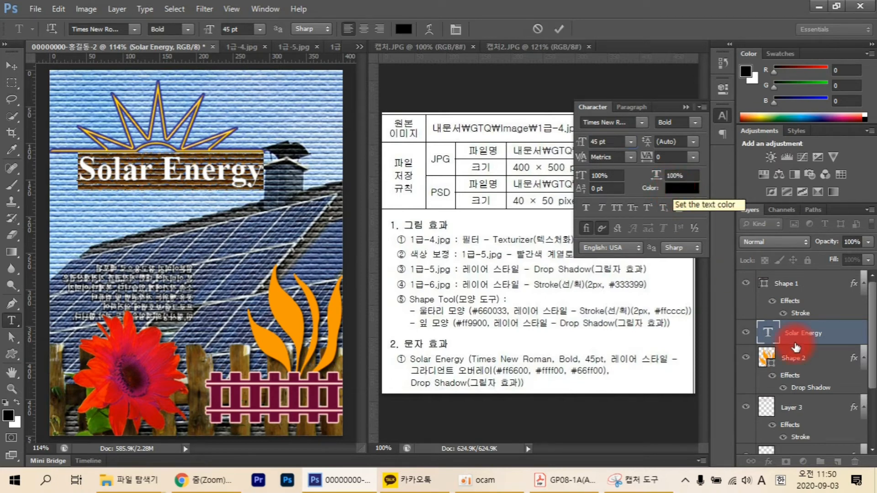
{"action": "left_click", "coordinate": [686, 107]}
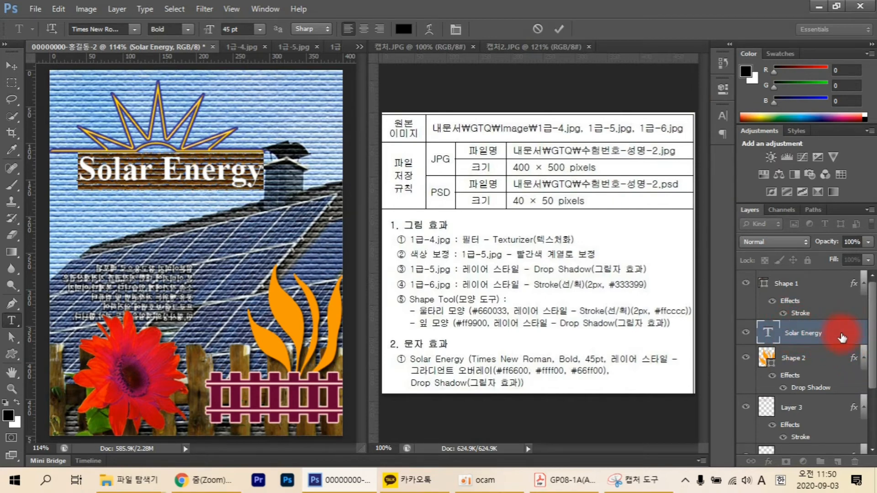
Commit the text edit and enable Gradient Overlay and Drop Shadow for the "Solar Energy" layer.
{"action": "left_click", "coordinate": [768, 463]}
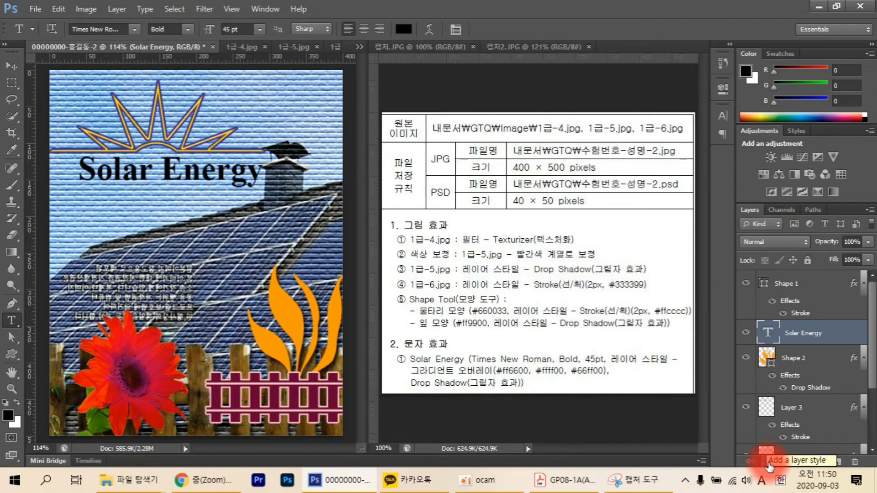
{"action": "left_click", "coordinate": [770, 464]}
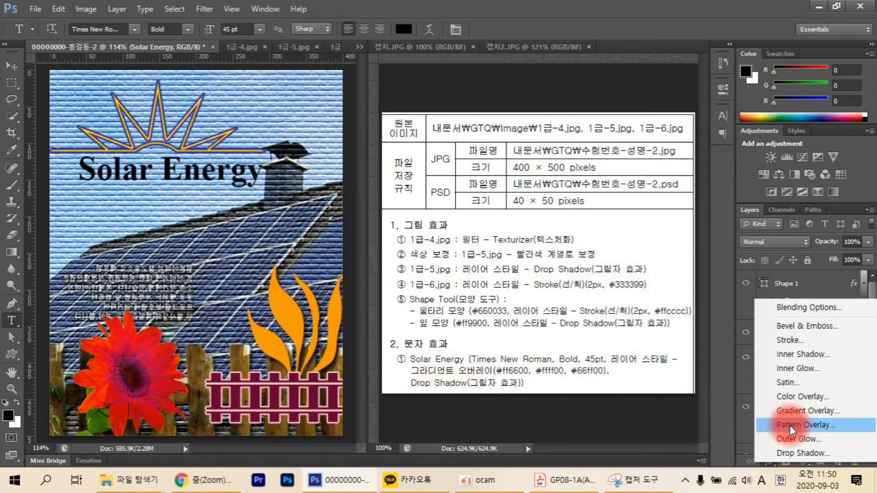
{"action": "left_click", "coordinate": [801, 409]}
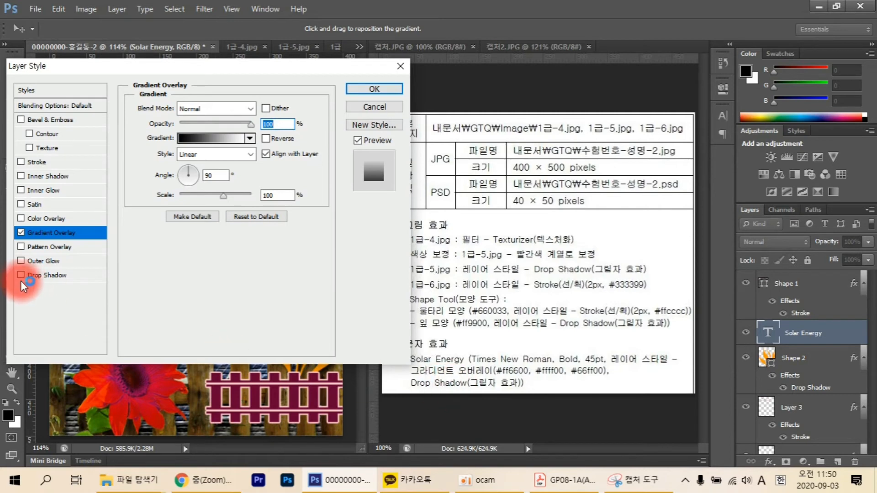
{"action": "left_click", "coordinate": [21, 274]}
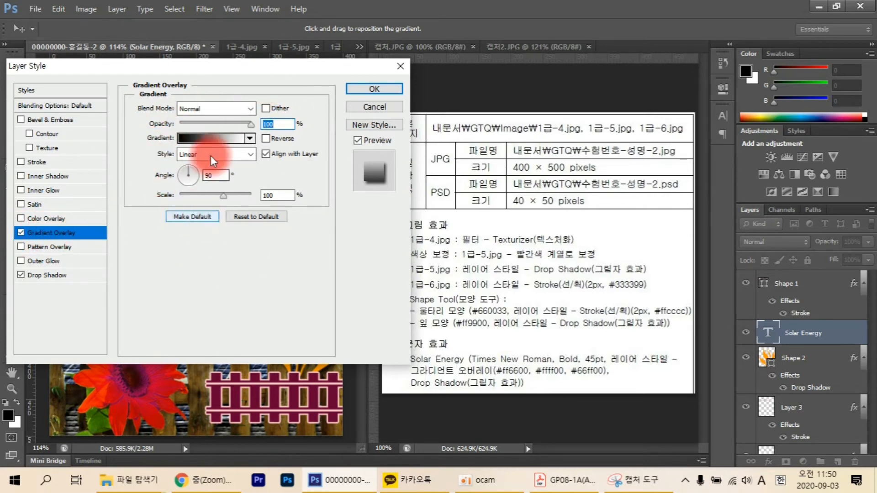
Base the overlay gradient on the Foreground to Background preset and set its starting color stop to #ff6600.
{"action": "left_click", "coordinate": [182, 139]}
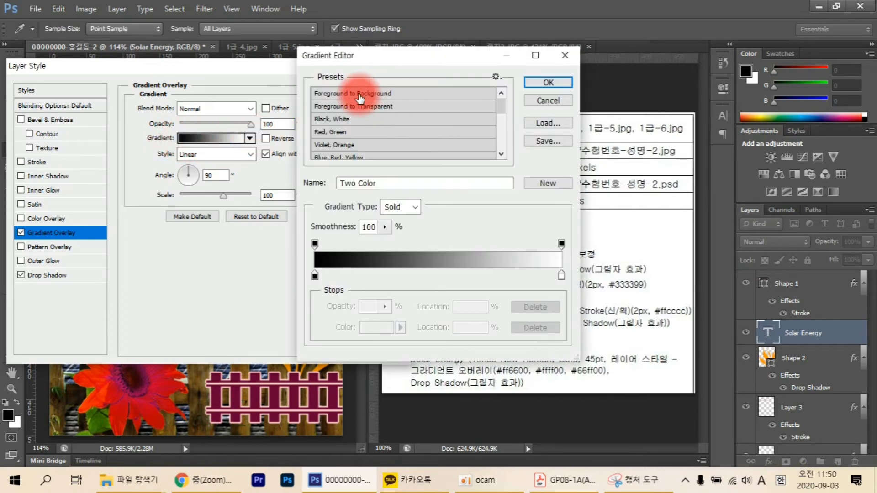
{"action": "left_click", "coordinate": [359, 95]}
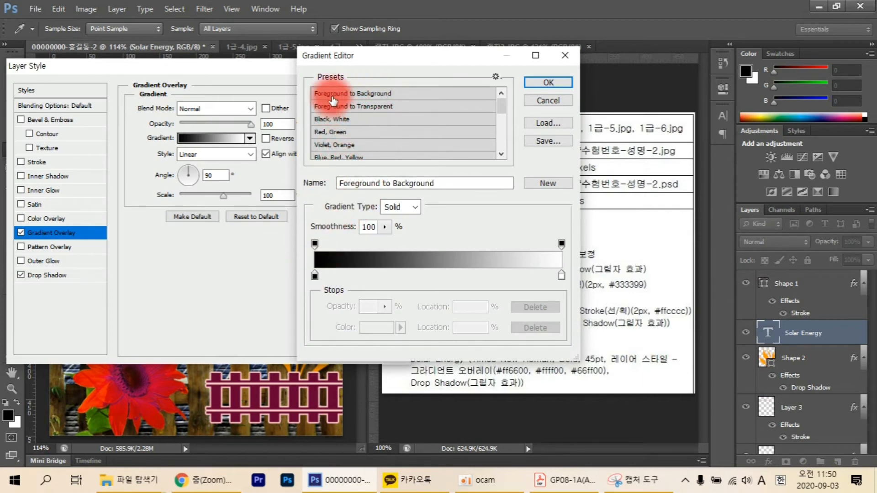
{"action": "left_click", "coordinate": [315, 277]}
{"action": "double_click", "coordinate": [315, 277]}
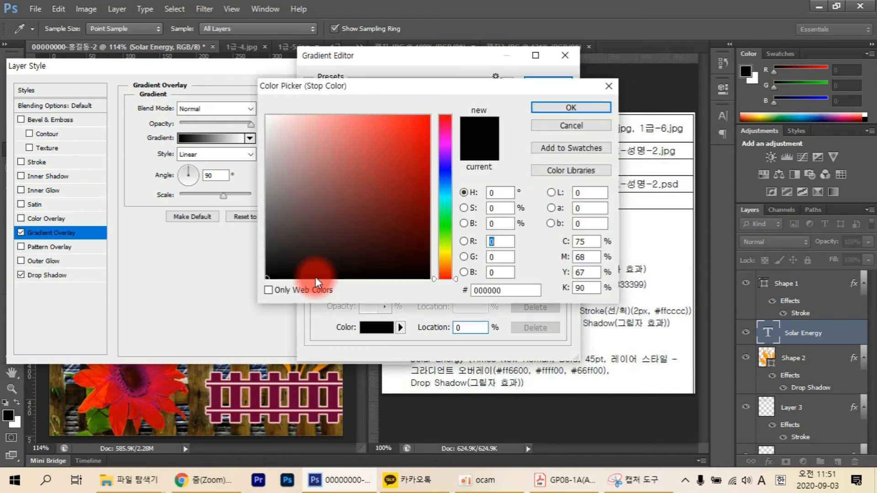
{"action": "left_click", "coordinate": [528, 291]}
{"action": "type", "text": "ff6600"}
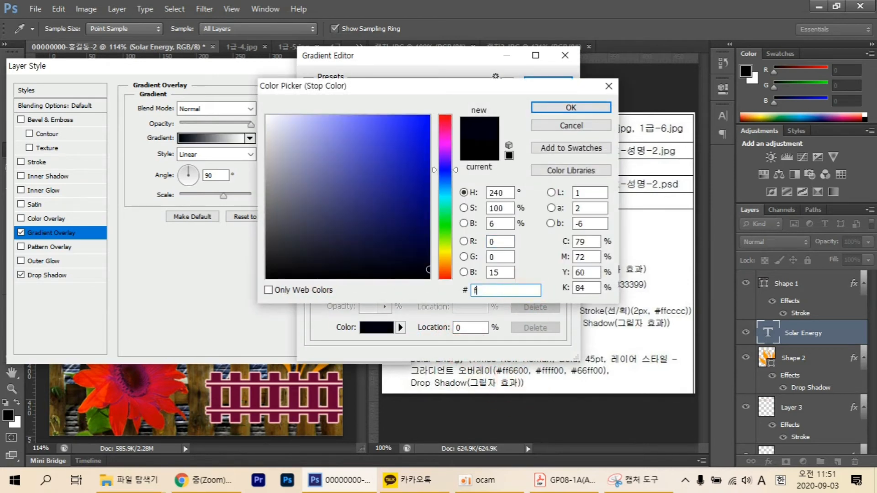
{"action": "key", "text": "Return"}
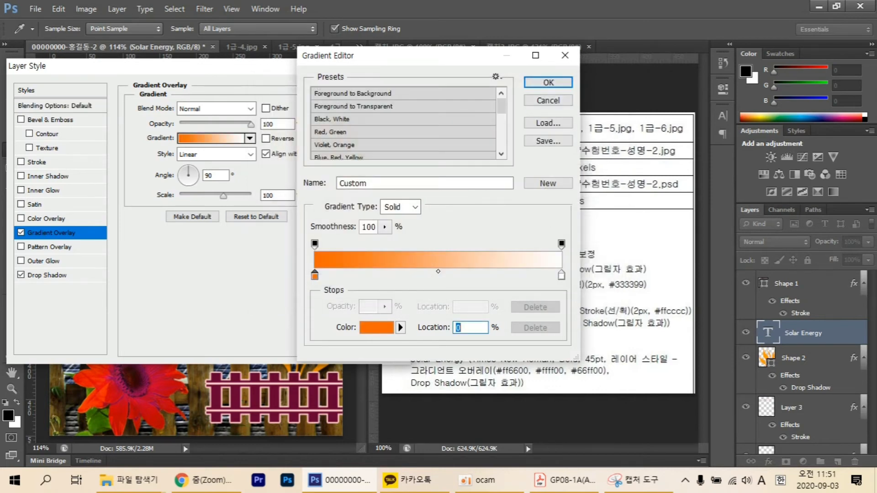
Add a #ffff00 color stop to the middle of the overlay gradient and position it at 49%.
{"action": "left_click", "coordinate": [432, 275]}
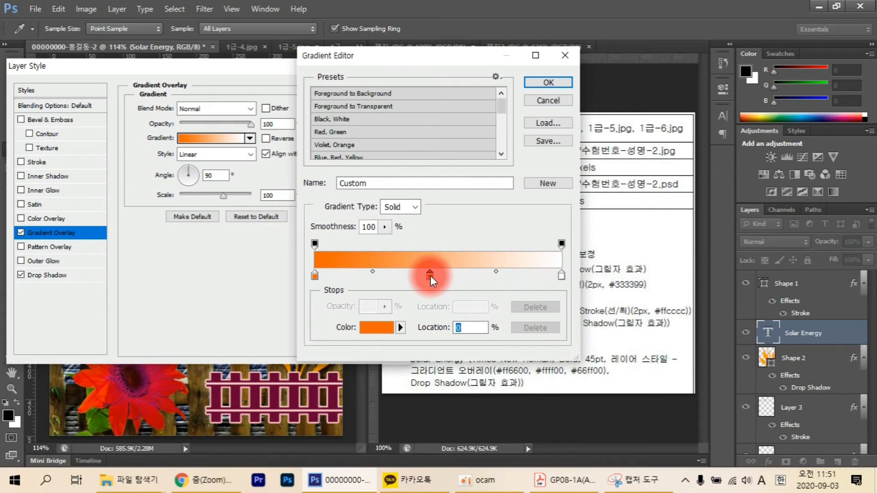
{"action": "double_click", "coordinate": [430, 275]}
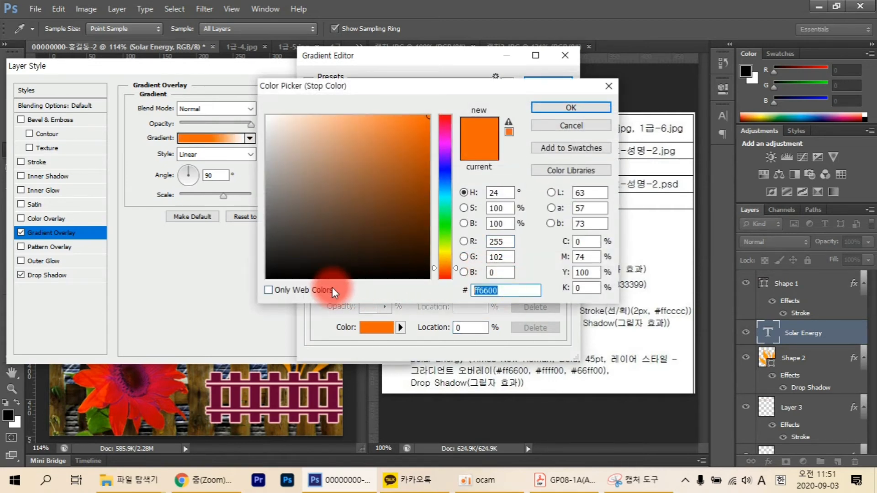
{"action": "type", "text": "ffff0"}
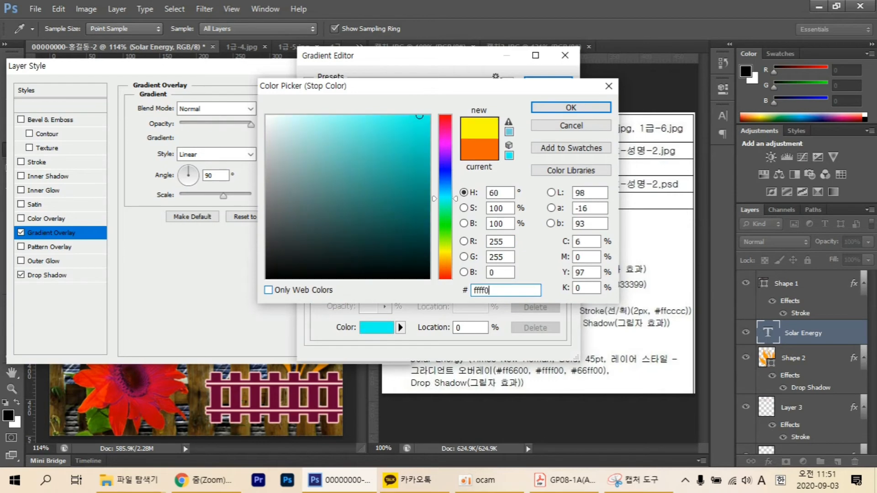
{"action": "type", "text": "0"}
{"action": "key", "text": "Return"}
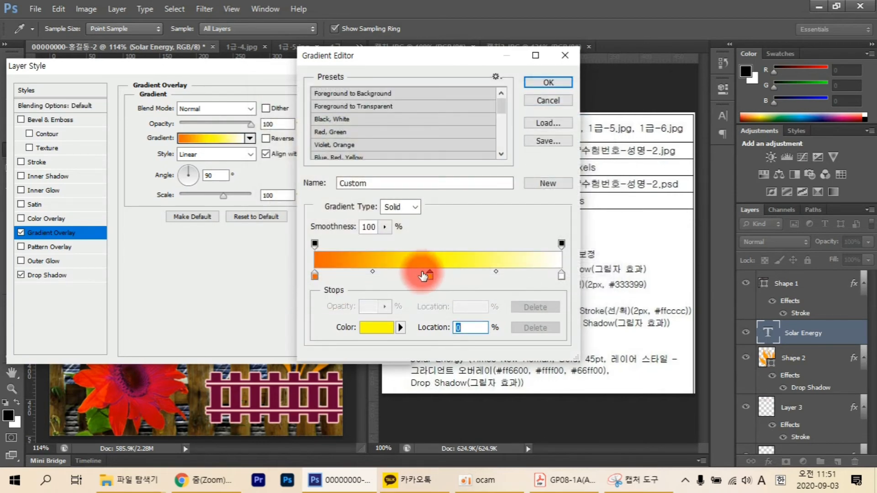
{"action": "left_click_drag", "start_coordinate": [430, 275], "coordinate": [436, 275]}
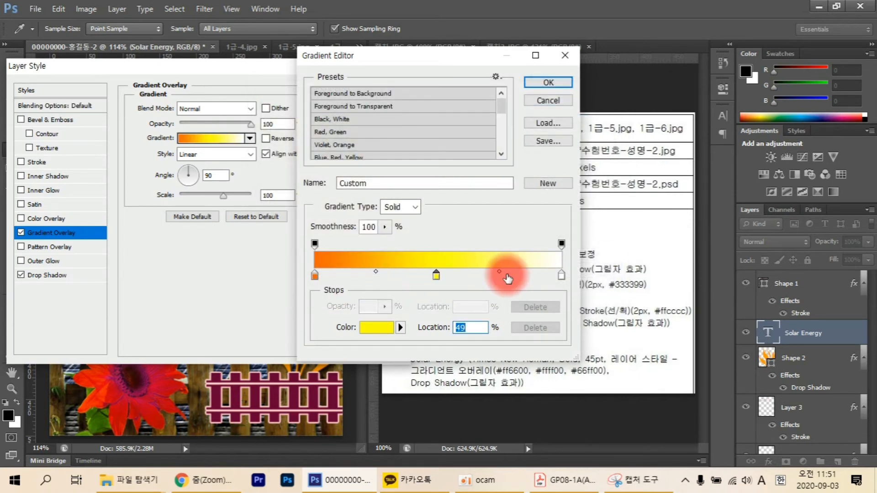
Set the gradient's end color stop to #66ff00 and apply the gradient and layer style to the "Solar Energy" layer.
{"action": "left_click", "coordinate": [561, 276]}
{"action": "double_click", "coordinate": [564, 276]}
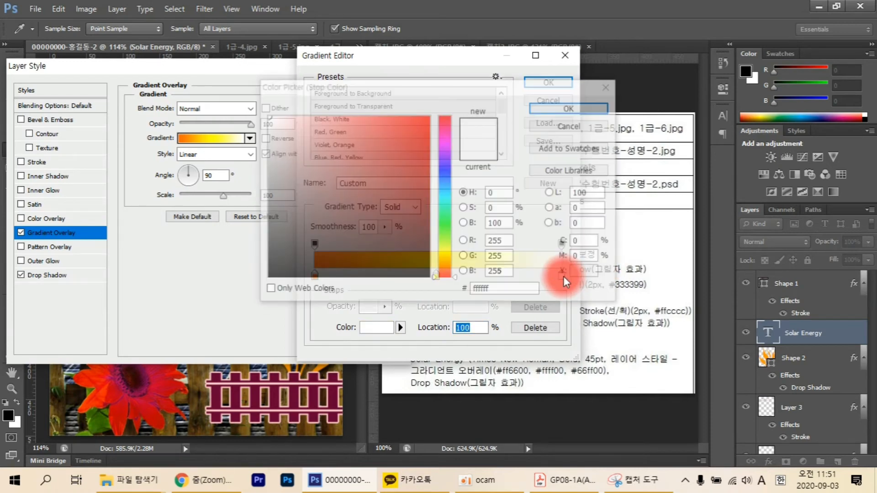
{"action": "type", "text": "66ff00"}
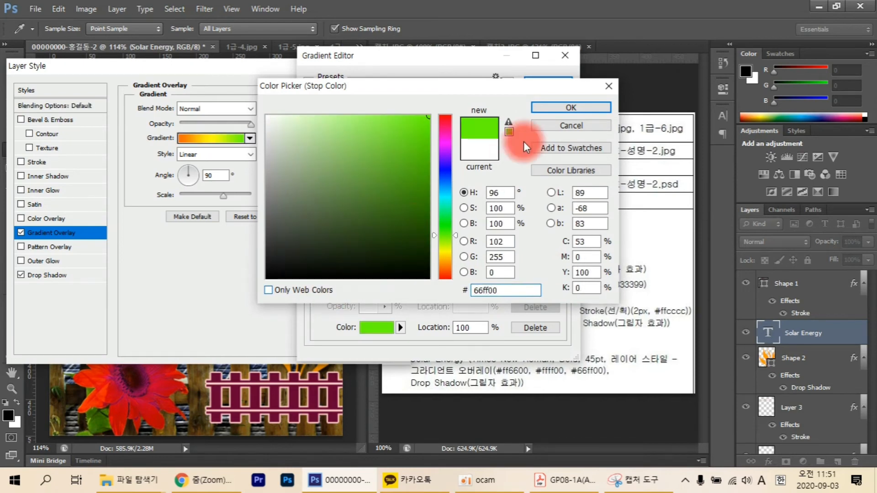
{"action": "left_click", "coordinate": [571, 107]}
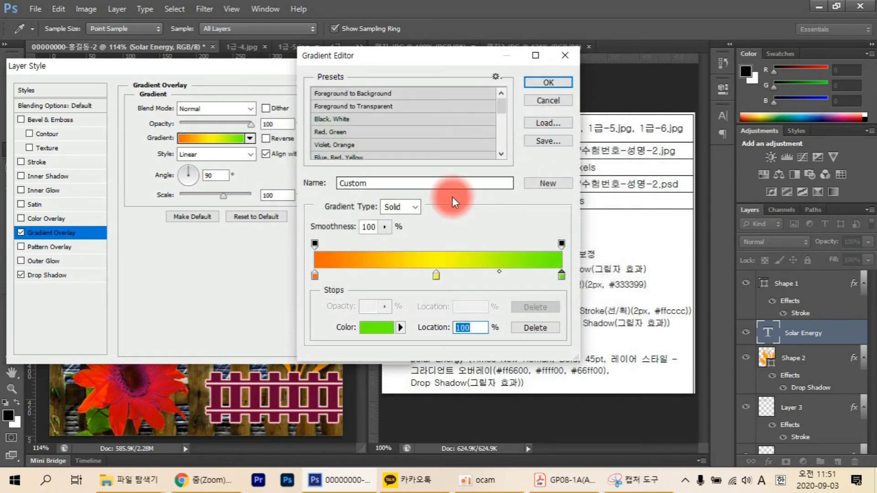
{"action": "left_click", "coordinate": [554, 80]}
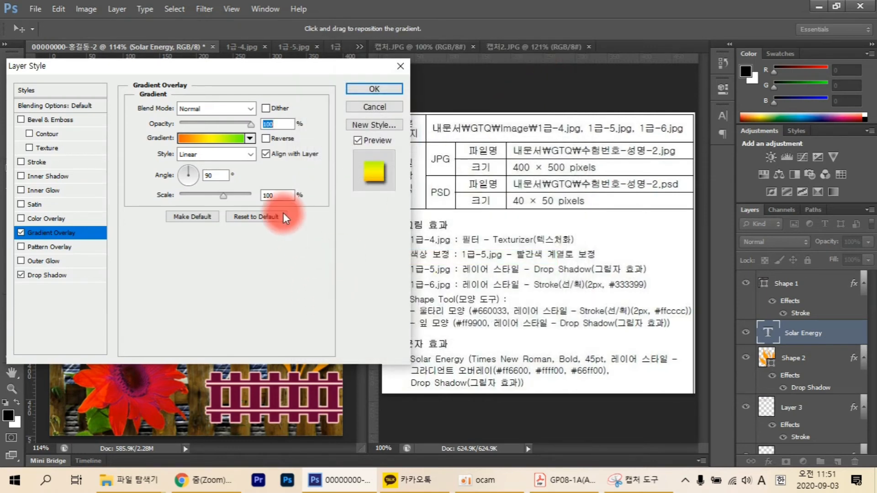
{"action": "left_click", "coordinate": [461, 60]}
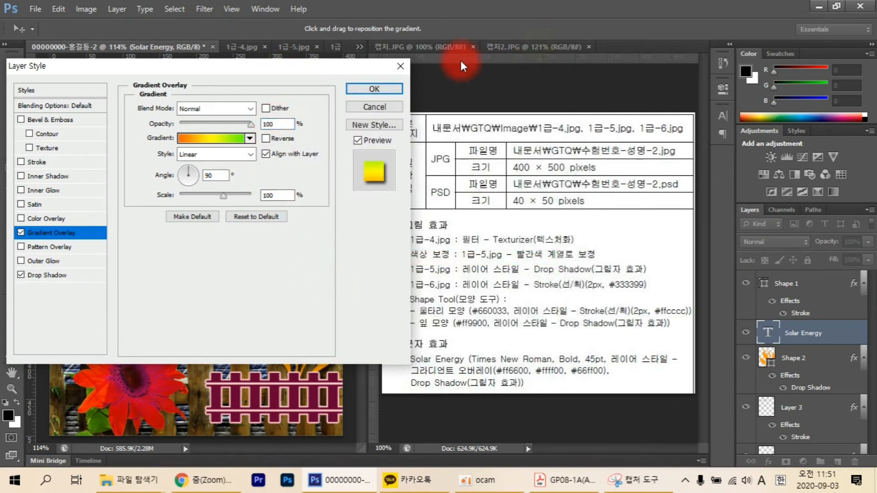
{"action": "left_click", "coordinate": [389, 89]}
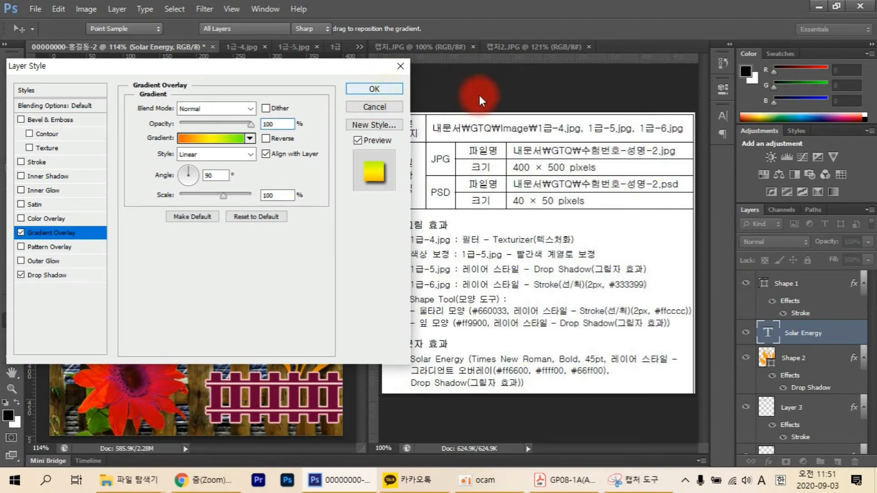
Compare the composition with the sample image and set the "Solar Energy" layer's Gradient Overlay angle to -90°.
{"action": "left_click", "coordinate": [501, 48]}
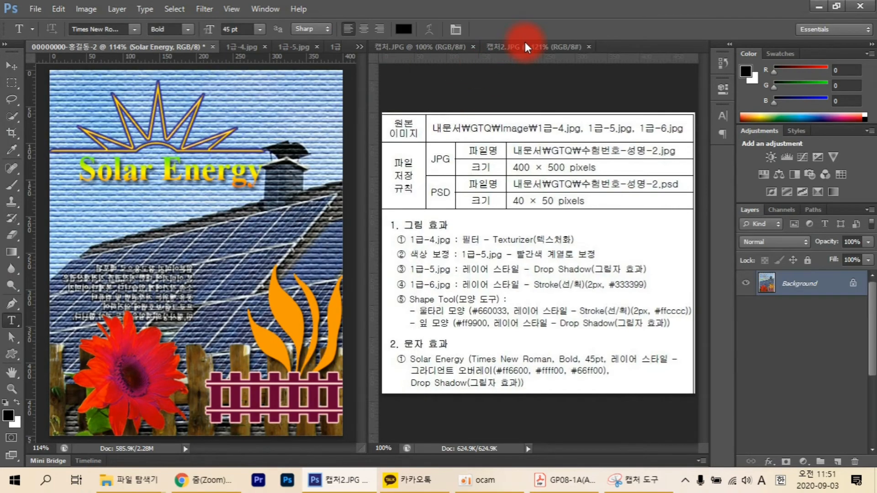
{"action": "left_click", "coordinate": [497, 227]}
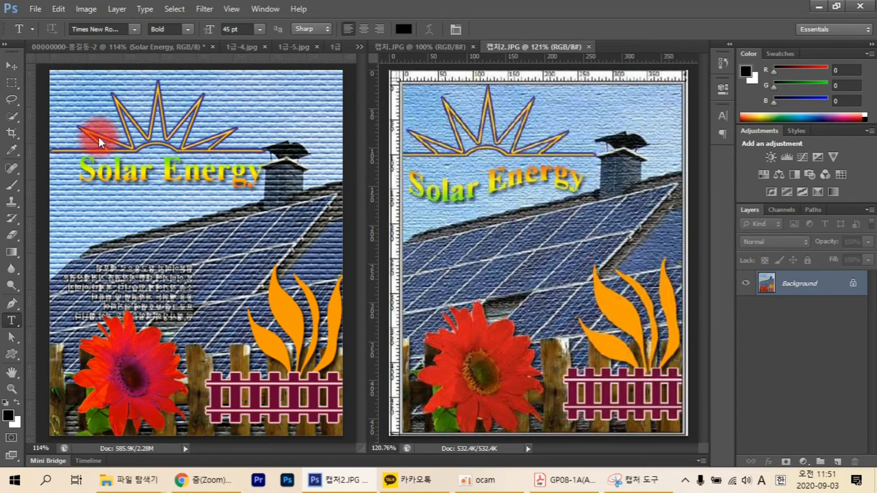
{"action": "left_click", "coordinate": [127, 43]}
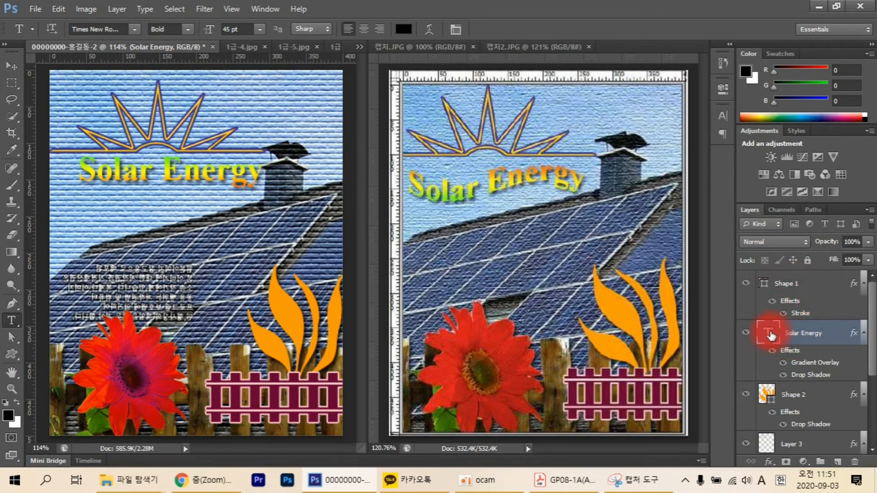
{"action": "double_click", "coordinate": [841, 335]}
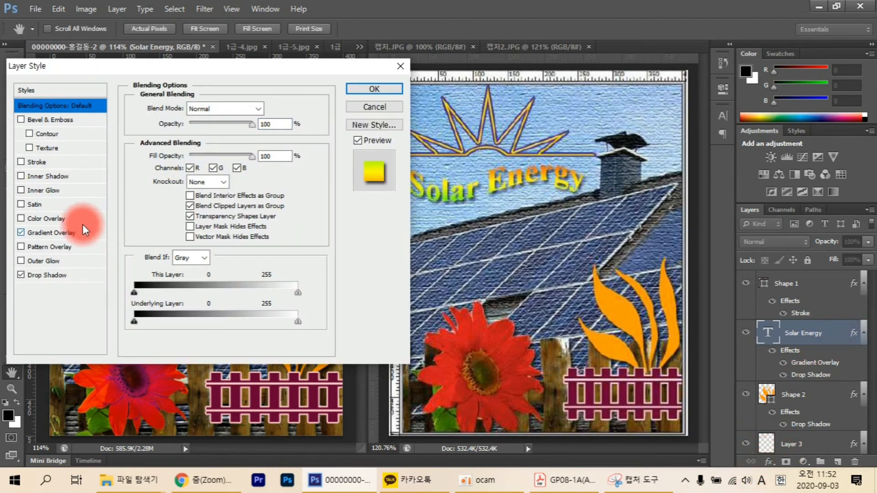
{"action": "left_click", "coordinate": [54, 234]}
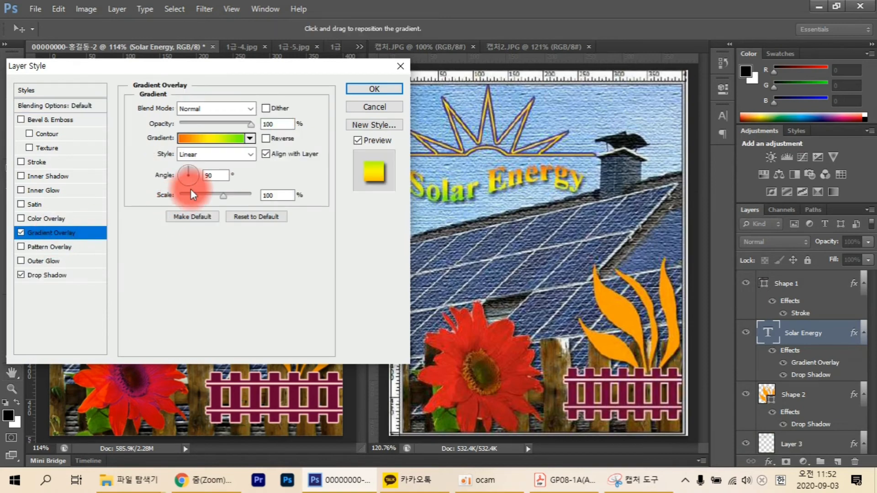
{"action": "left_click_drag", "start_coordinate": [235, 67], "coordinate": [306, 247]}
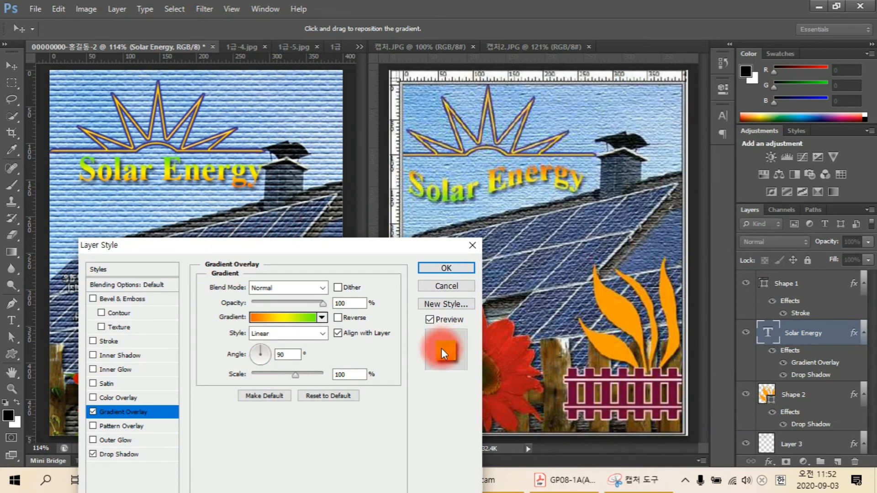
{"action": "left_click", "coordinate": [259, 364]}
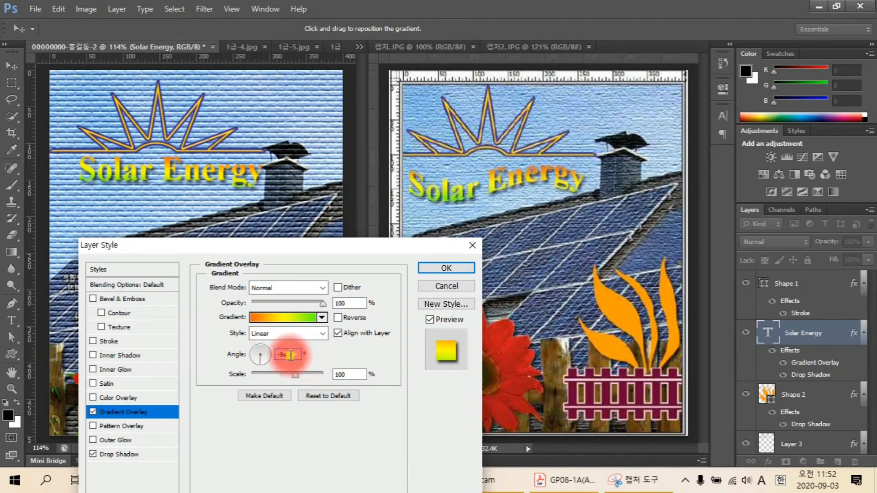
{"action": "type", "text": "-90"}
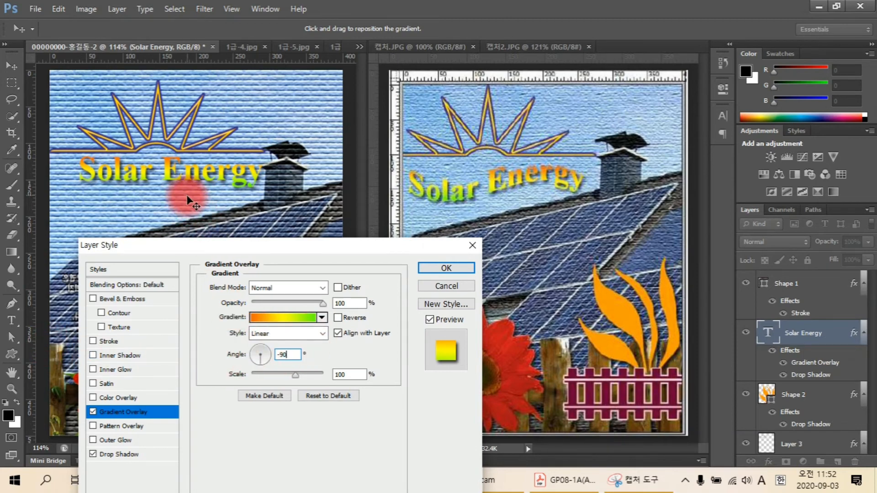
{"action": "left_click", "coordinate": [446, 271]}
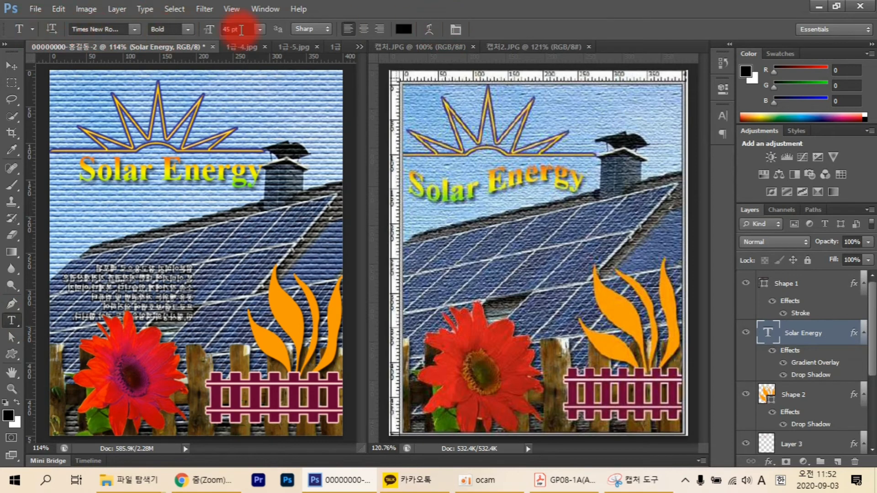
Warp the "Solar Energy" text with the Flag style at +40% bend and move it slightly down and left beneath the sun shape.
{"action": "left_click", "coordinate": [430, 28]}
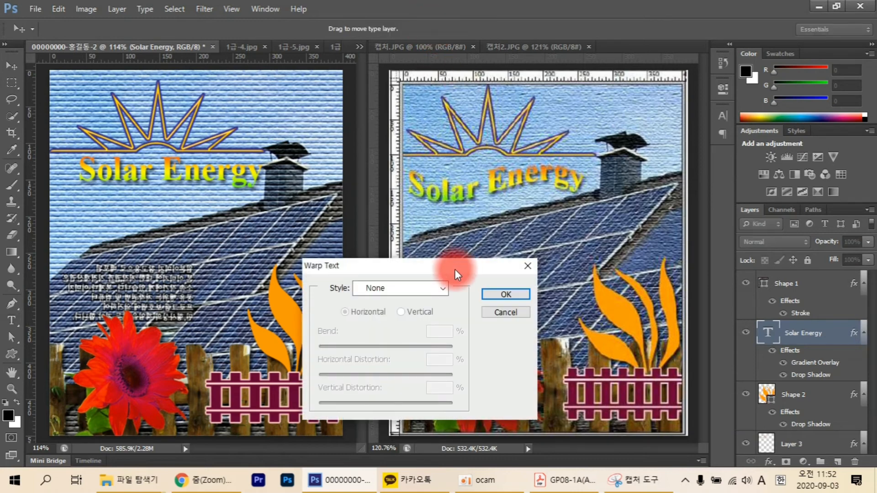
{"action": "left_click", "coordinate": [443, 285]}
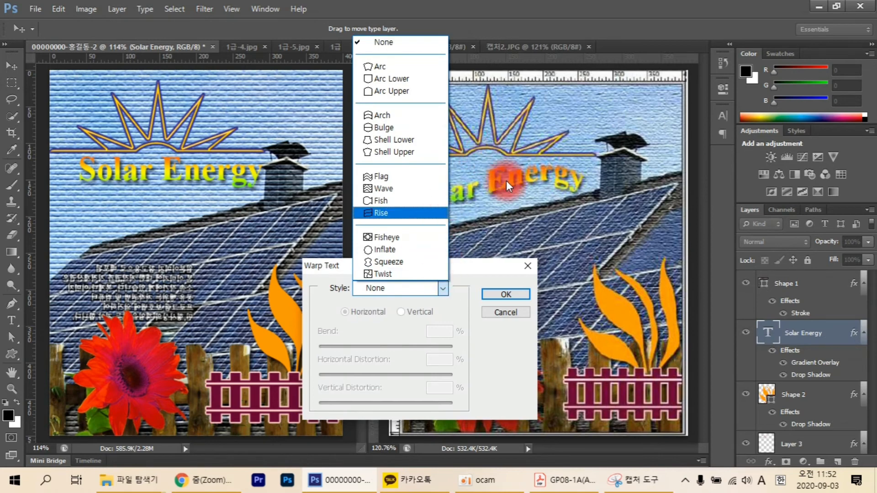
{"action": "left_click", "coordinate": [402, 43]}
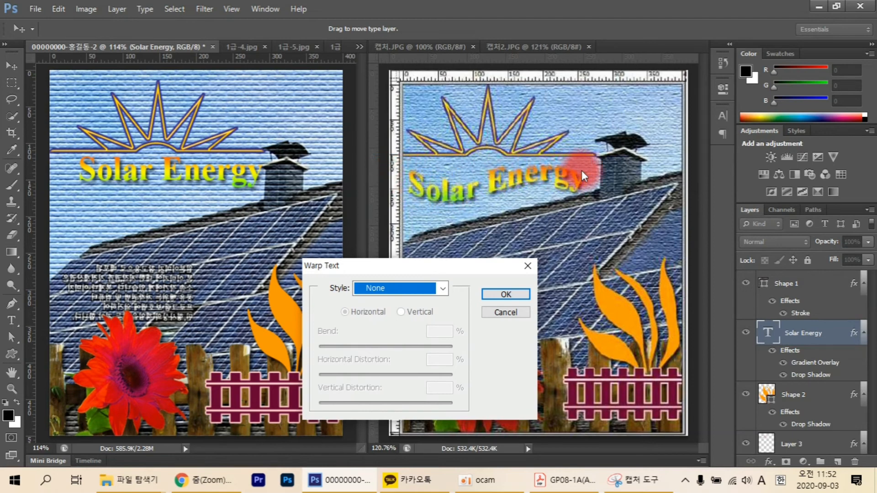
{"action": "left_click", "coordinate": [443, 285]}
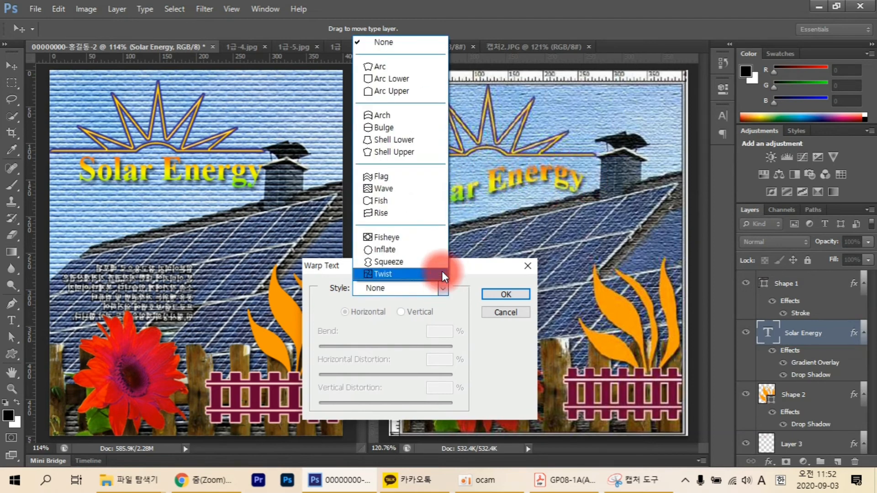
{"action": "left_click", "coordinate": [417, 176]}
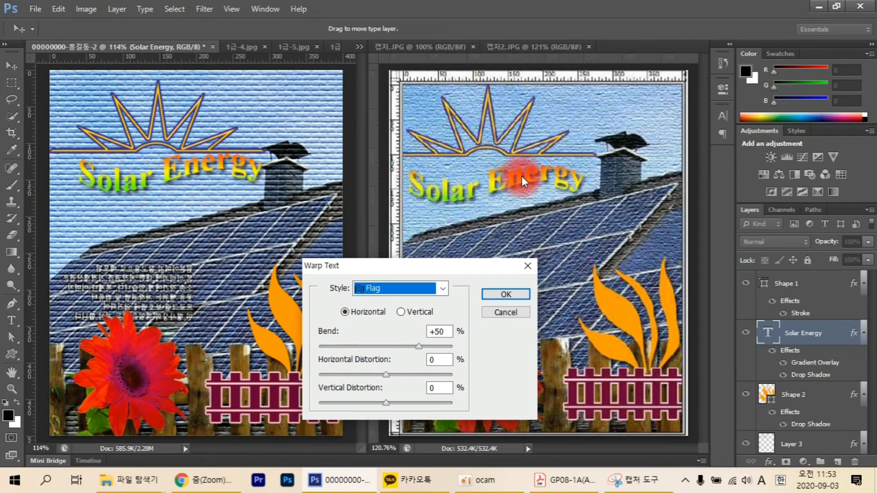
{"action": "double_click", "coordinate": [438, 332]}
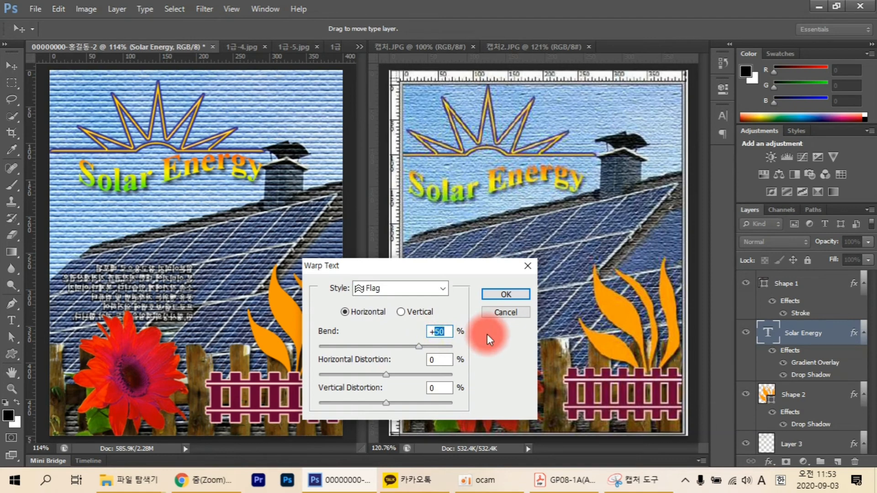
{"action": "type", "text": "40"}
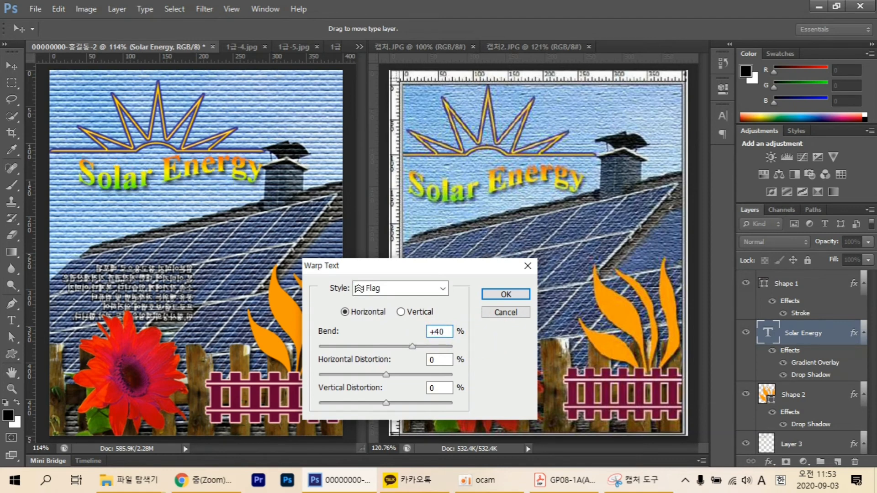
{"action": "key", "text": "Return"}
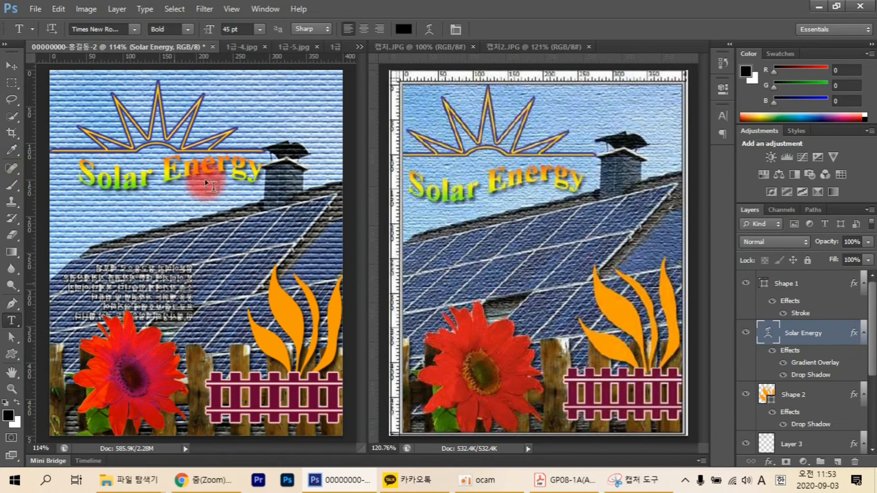
{"action": "key", "text": "v"}
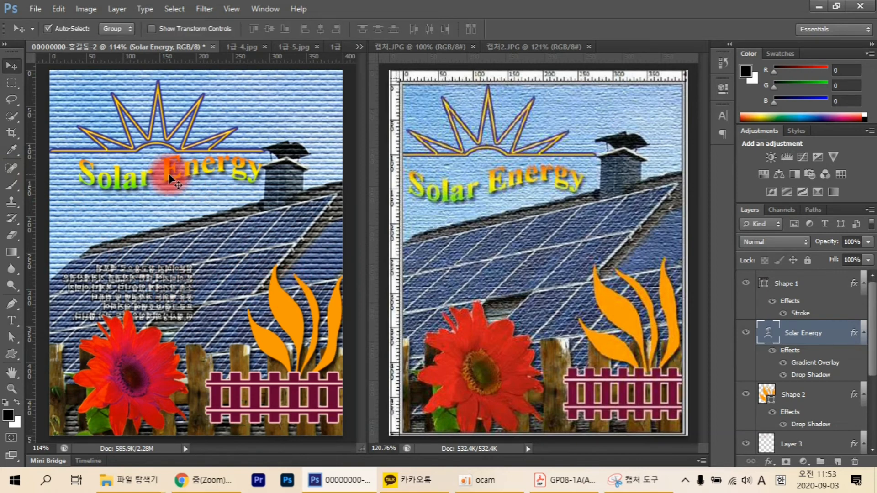
{"action": "left_click_drag", "start_coordinate": [168, 174], "coordinate": [149, 184]}
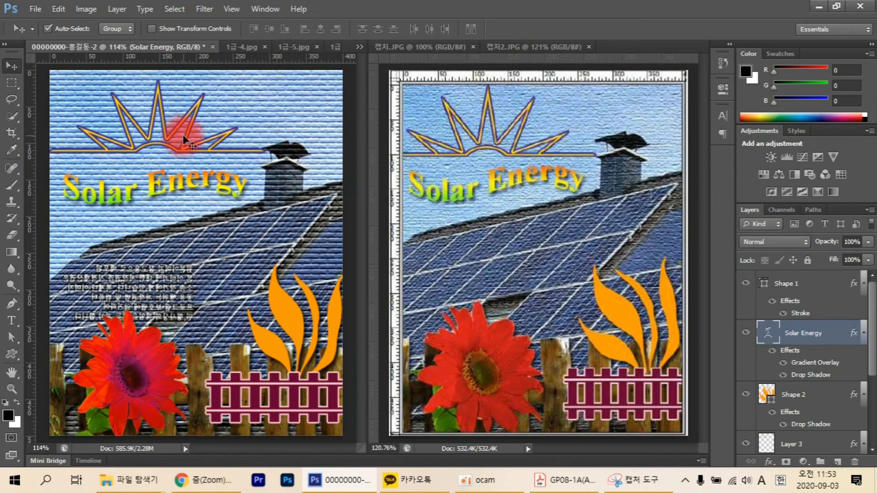
Examine the sample image's sun shape and title up close, and bring up the requirements sheet.
{"action": "left_click", "coordinate": [601, 115]}
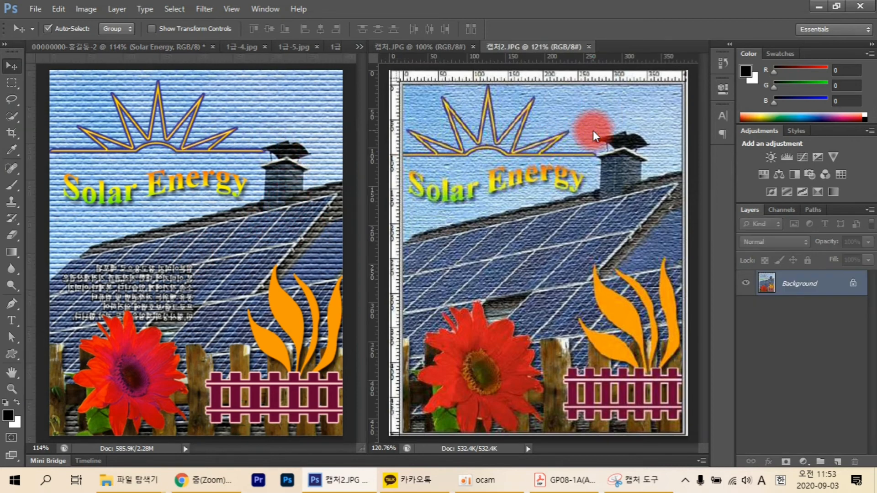
{"action": "scroll", "coordinate": [593, 130], "scroll_direction": "up", "scroll_amount": 1}
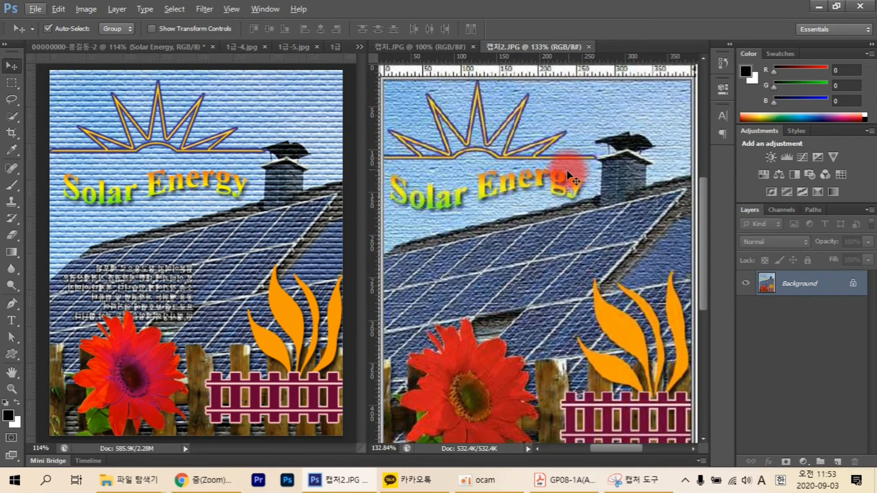
{"action": "left_click_drag", "start_coordinate": [565, 158], "coordinate": [574, 165]}
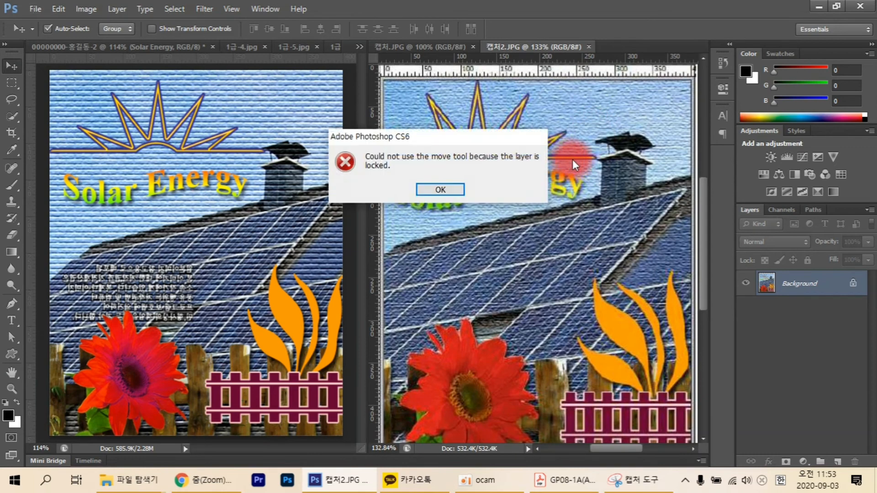
{"action": "left_click", "coordinate": [460, 189]}
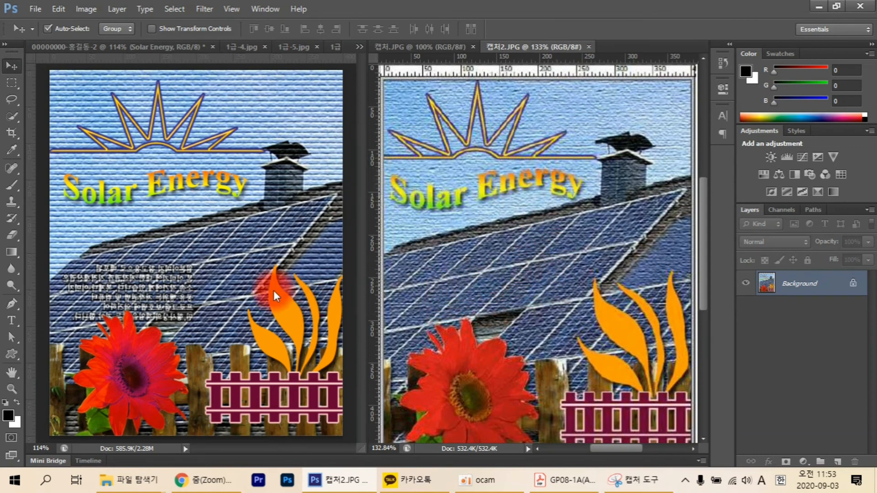
{"action": "left_click", "coordinate": [440, 46]}
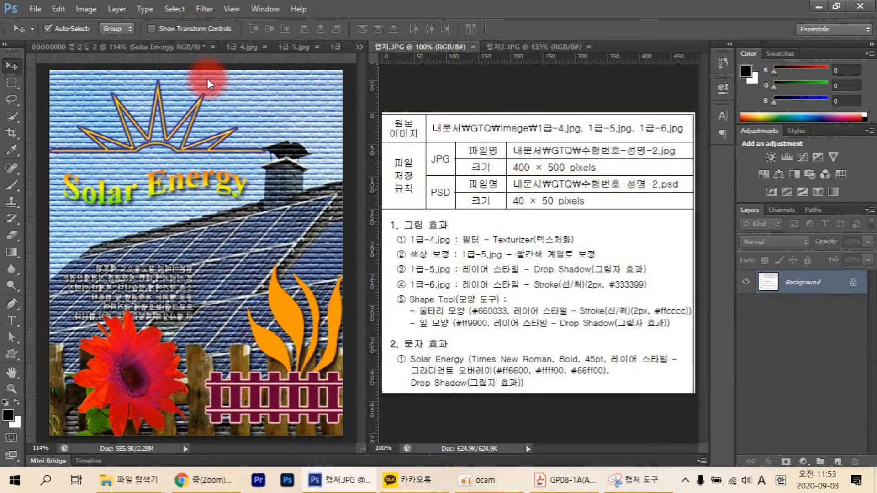
Export the 400 × 500 pixel composition with Save for Web as a JPEG to the desktop, keeping the document's file name.
{"action": "left_click", "coordinate": [146, 125]}
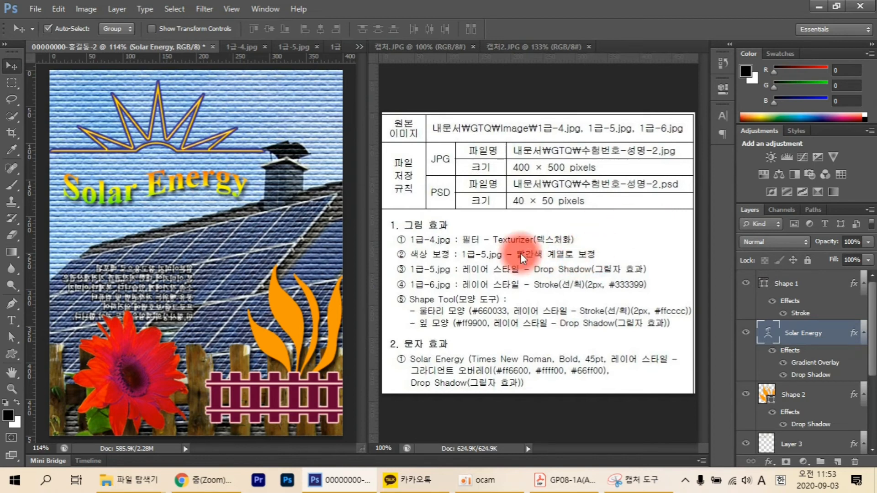
{"action": "left_click", "coordinate": [297, 128]}
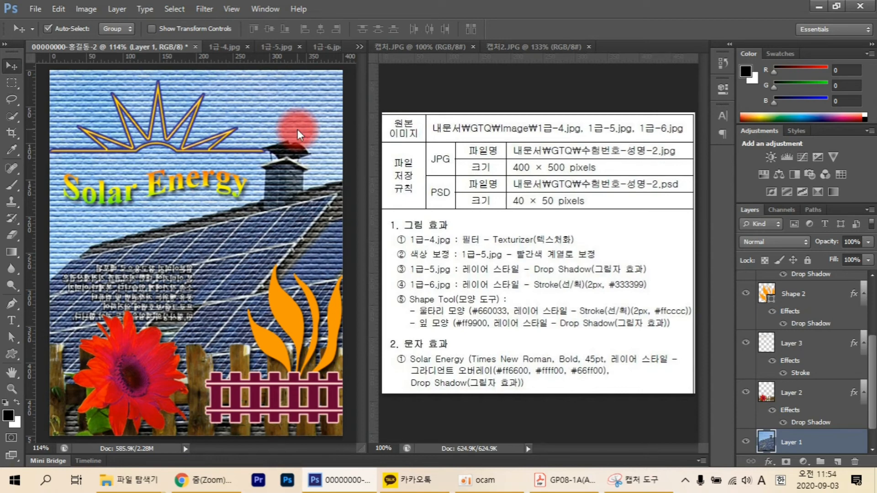
{"action": "key", "text": "ctrl+alt+shift+s"}
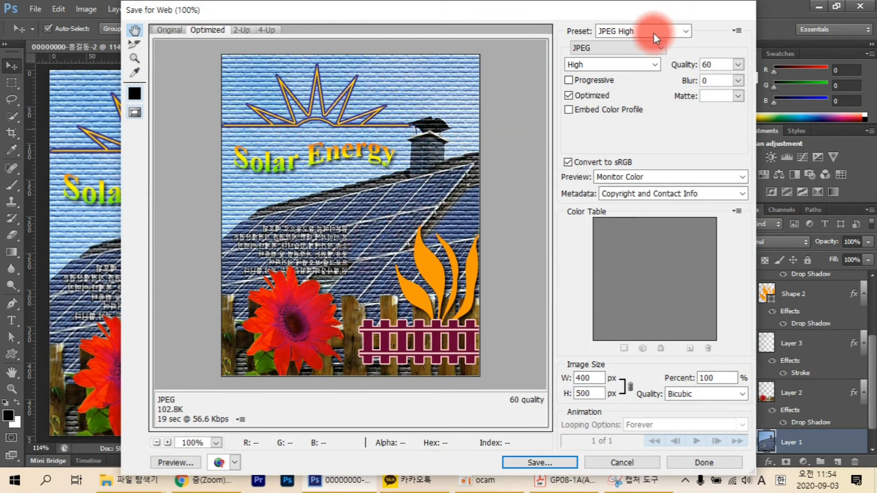
{"action": "left_click", "coordinate": [612, 48]}
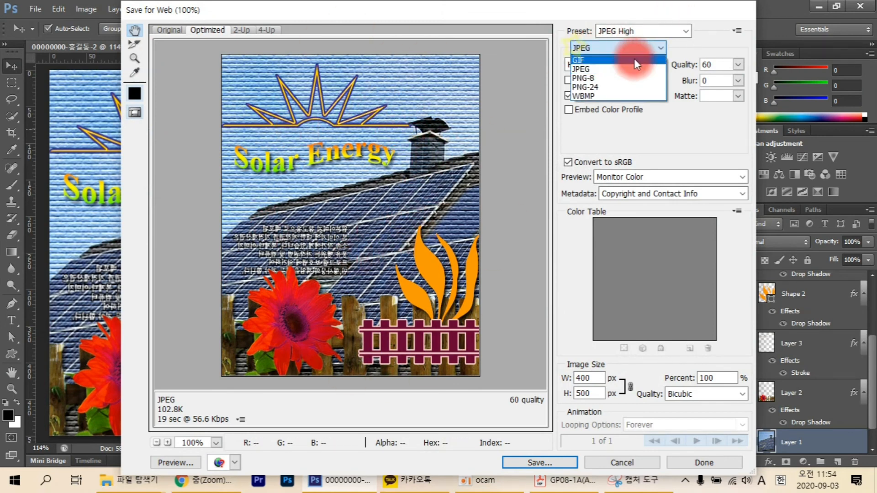
{"action": "left_click", "coordinate": [604, 68]}
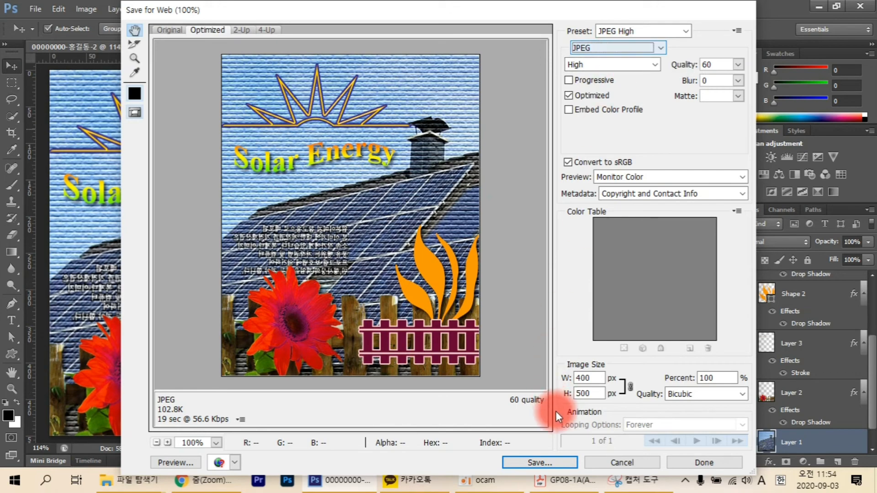
{"action": "left_click", "coordinate": [548, 463]}
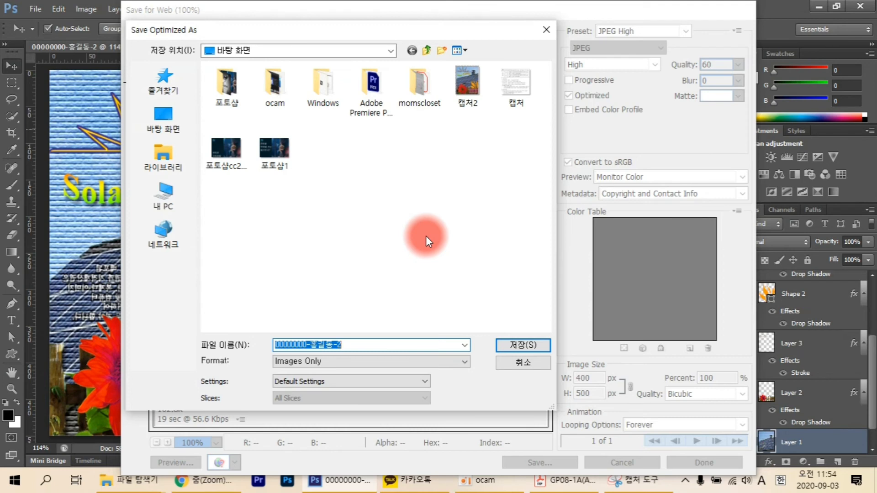
{"action": "left_click", "coordinate": [528, 346]}
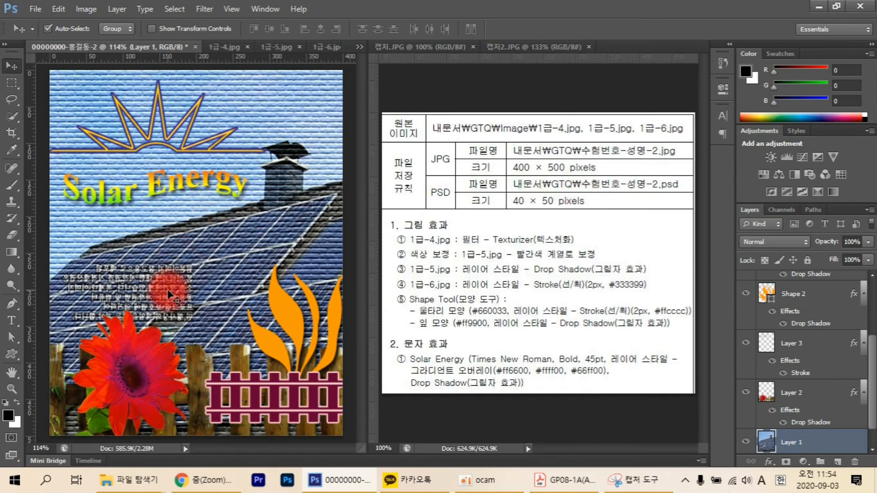
Resize the composition to 40 × 50 pixels with Scale Styles and Constrain Proportions enabled, and fit it in the window.
{"action": "key", "text": "ctrl+alt+i"}
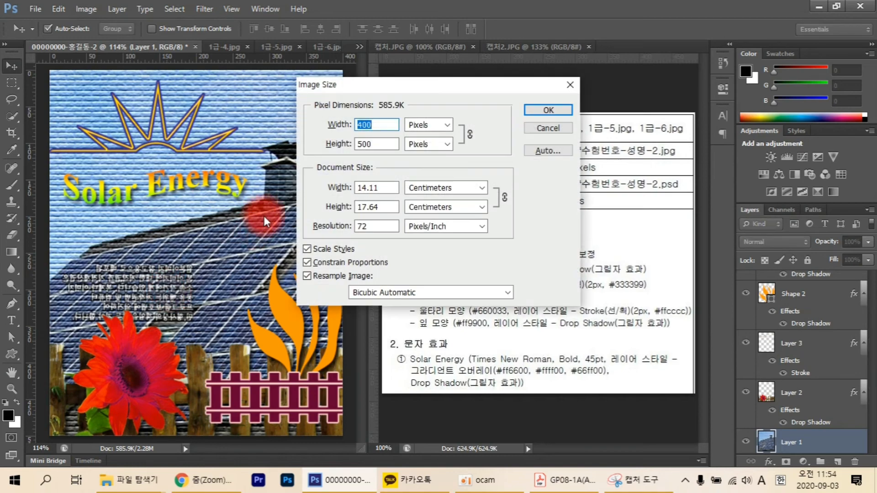
{"action": "left_click", "coordinate": [570, 84]}
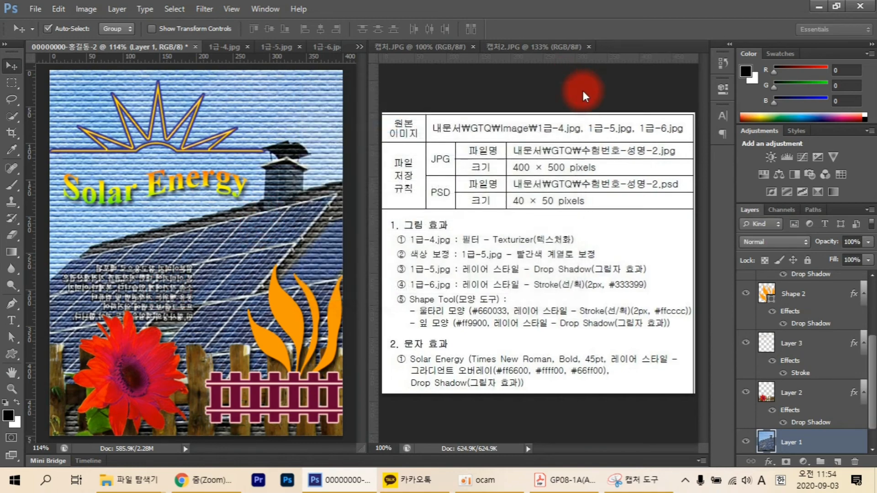
{"action": "key", "text": "ctrl+alt+i"}
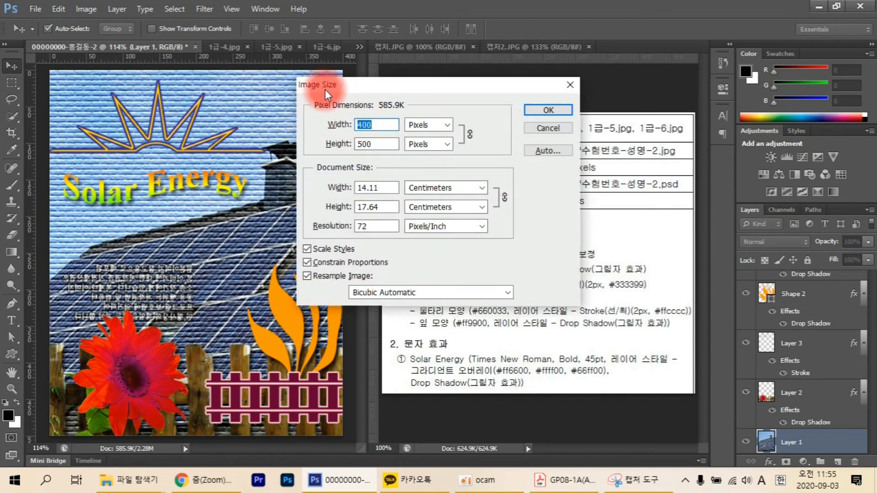
{"action": "left_click", "coordinate": [392, 125]}
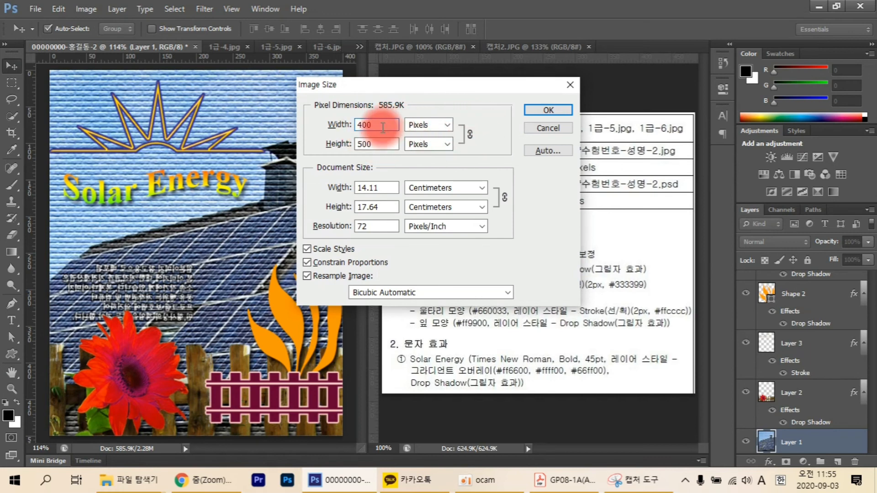
{"action": "key", "text": "BackSpace"}
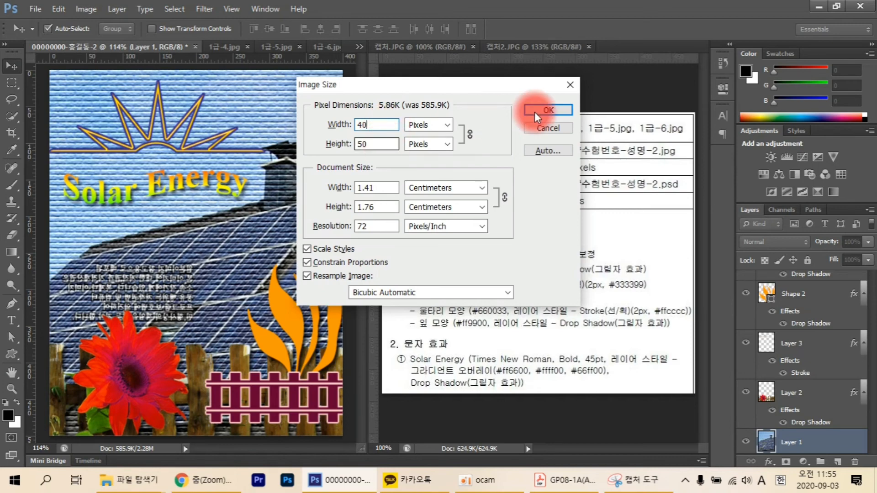
{"action": "left_click", "coordinate": [560, 109]}
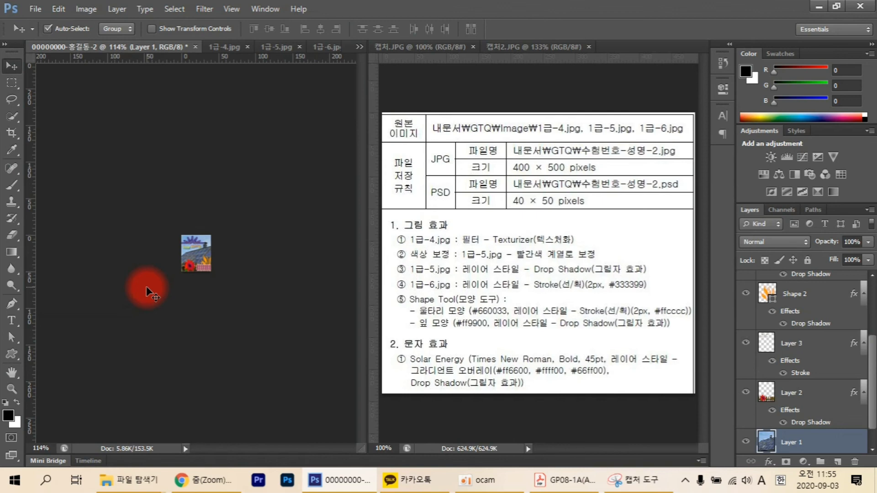
{"action": "key", "text": "ctrl+0"}
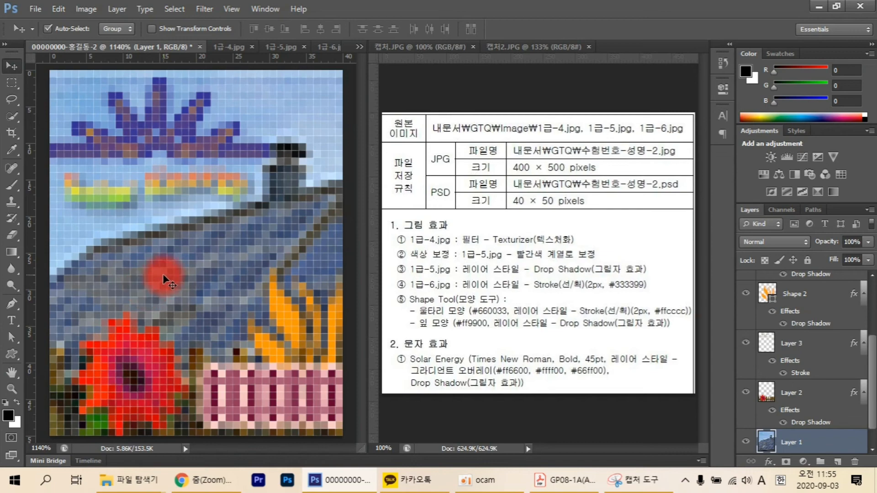
Step the document history back to the Gradient Overlay and Warp Text states, and restore the Image Size state.
{"action": "scroll", "coordinate": [162, 273], "scroll_direction": "down", "scroll_amount": 5}
{"action": "scroll", "coordinate": [168, 274], "scroll_direction": "down", "scroll_amount": 3}
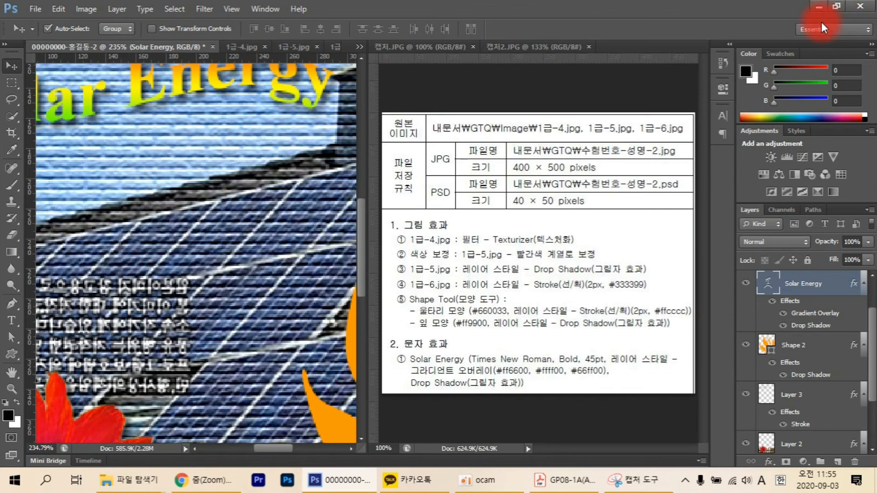
{"action": "left_click", "coordinate": [725, 59]}
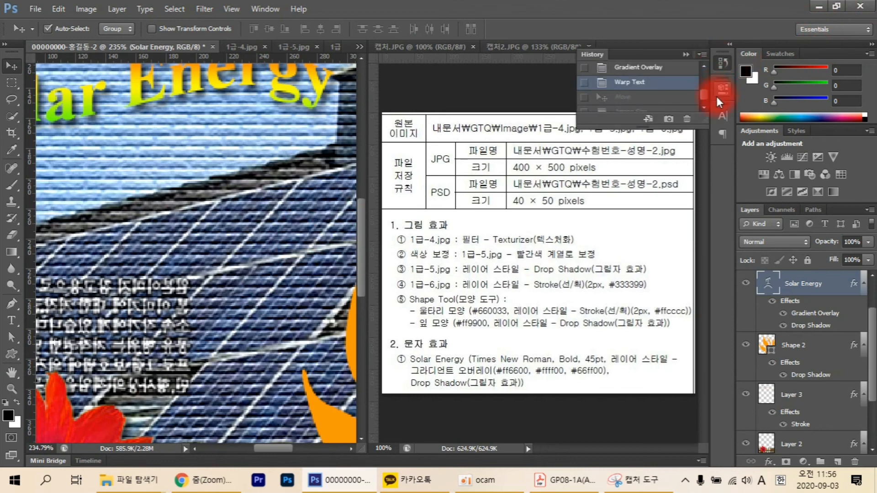
{"action": "left_click", "coordinate": [646, 70]}
{"action": "scroll", "coordinate": [649, 75], "scroll_direction": "up", "scroll_amount": 2}
{"action": "scroll", "coordinate": [651, 83], "scroll_direction": "down", "scroll_amount": 3}
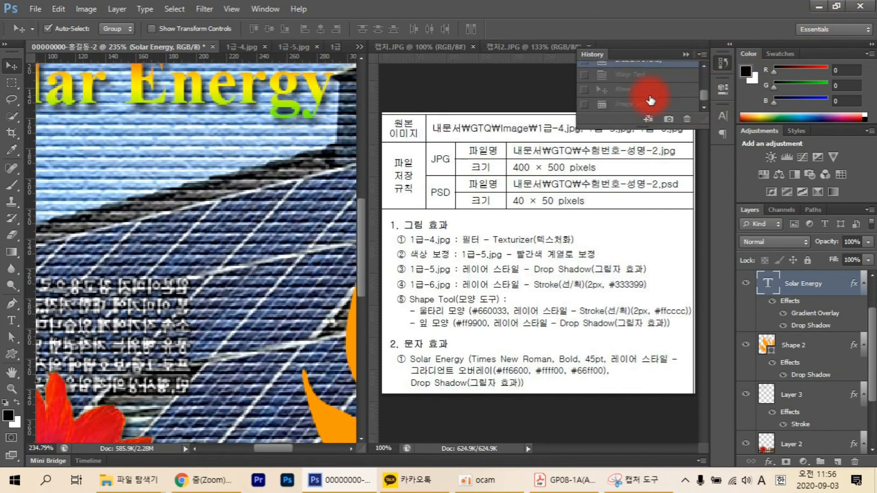
{"action": "left_click", "coordinate": [652, 75]}
{"action": "left_click", "coordinate": [648, 89]}
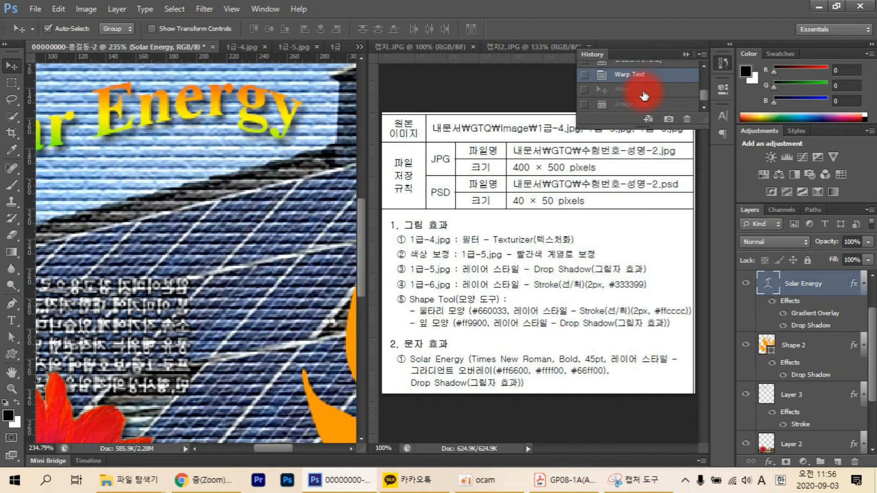
{"action": "left_click", "coordinate": [647, 105]}
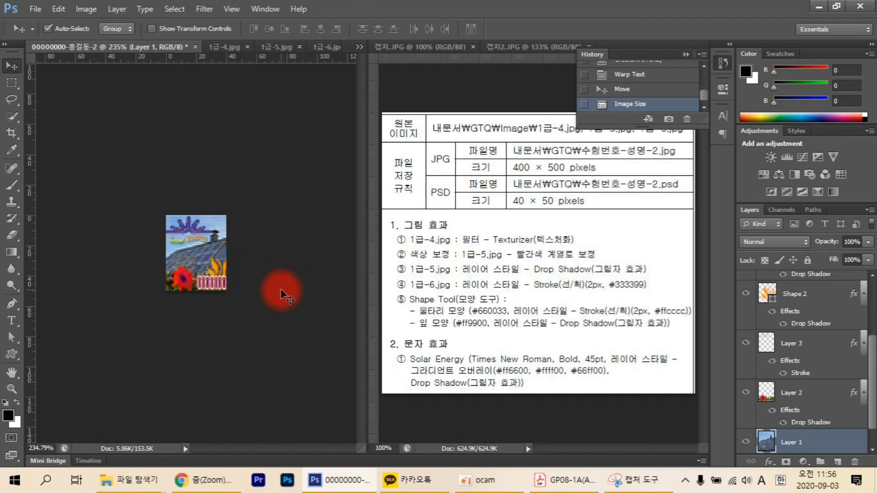
Check the resized document's pixel dimensions and resolution in its document information.
{"action": "left_click", "coordinate": [134, 449]}
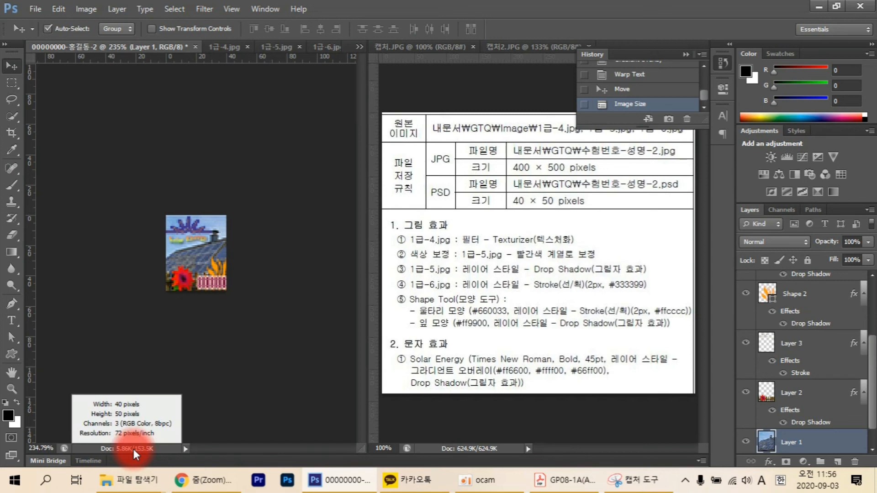
{"action": "left_click", "coordinate": [133, 449]}
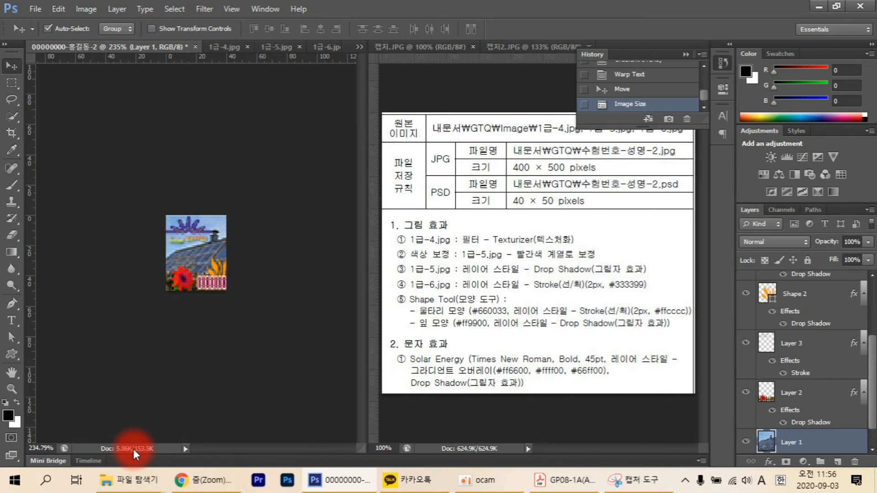
{"action": "left_click", "coordinate": [133, 449]}
{"action": "left_click", "coordinate": [134, 449]}
Save the resized document to the desktop as a layered Photoshop PSD under its existing file name.
{"action": "key", "text": "ctrl+shift+s"}
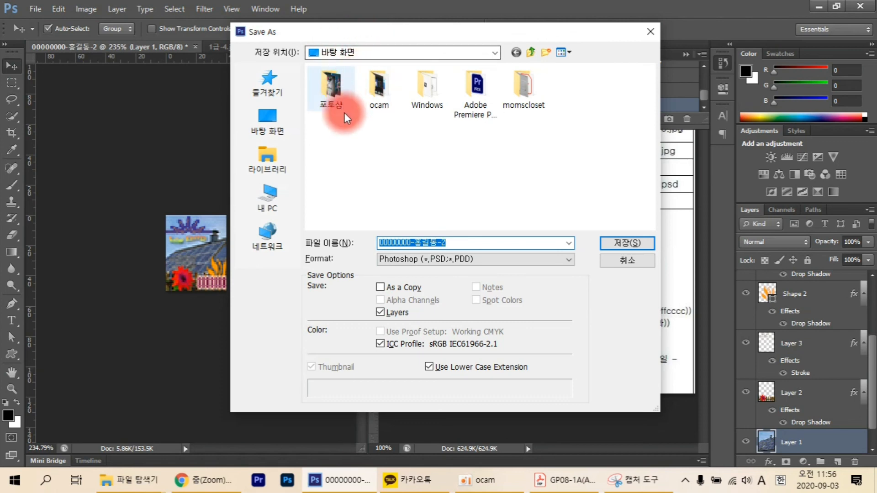
{"action": "left_click", "coordinate": [627, 245]}
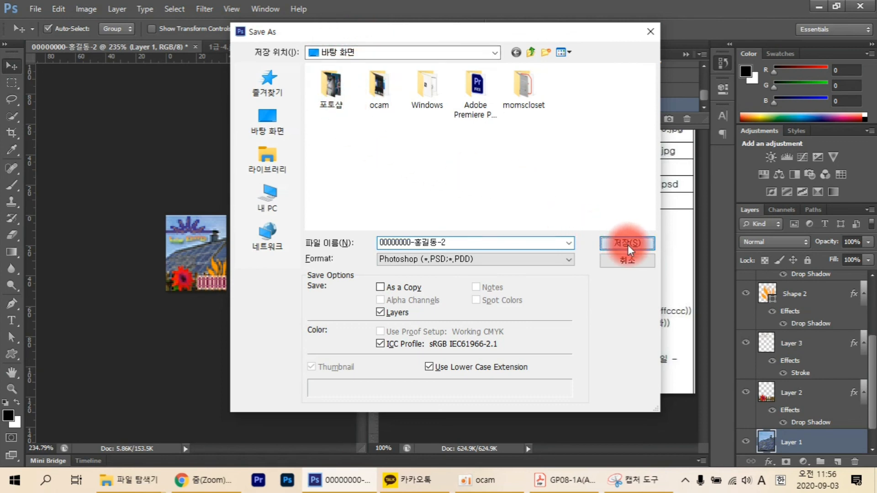
{"action": "key", "text": "Return"}
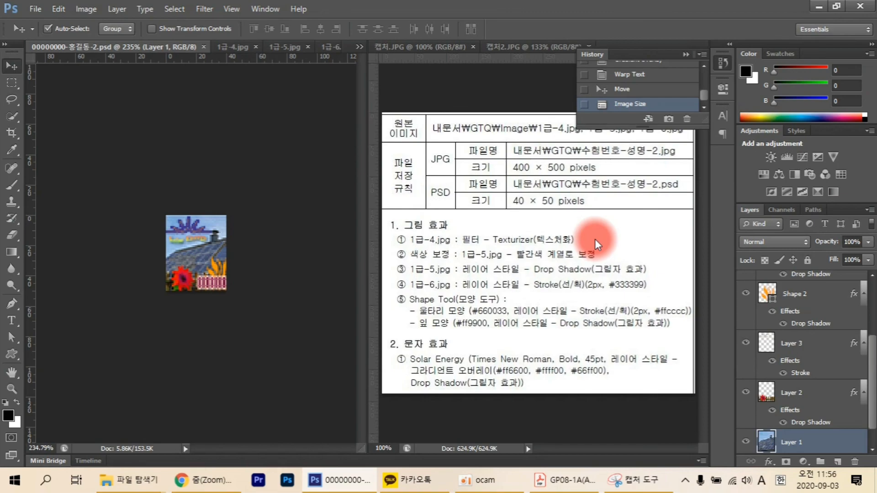
Switch to File Explorer and check the types and sizes of the saved PSD and JPEG files in the desktop folder.
{"action": "left_click", "coordinate": [865, 486]}
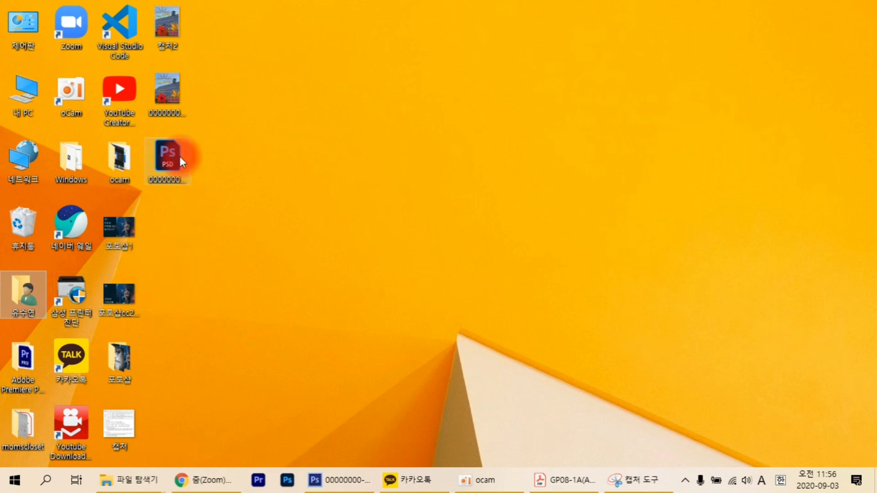
{"action": "mouse_move", "coordinate": [165, 148]}
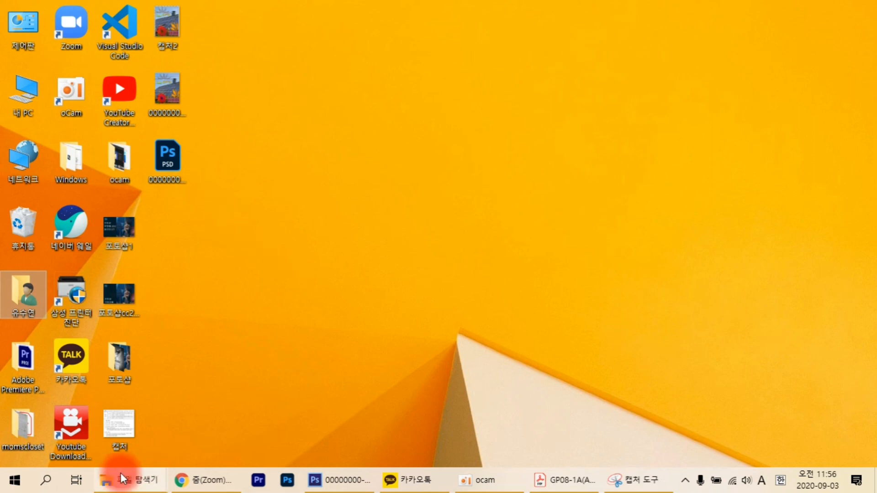
{"action": "left_click", "coordinate": [137, 480]}
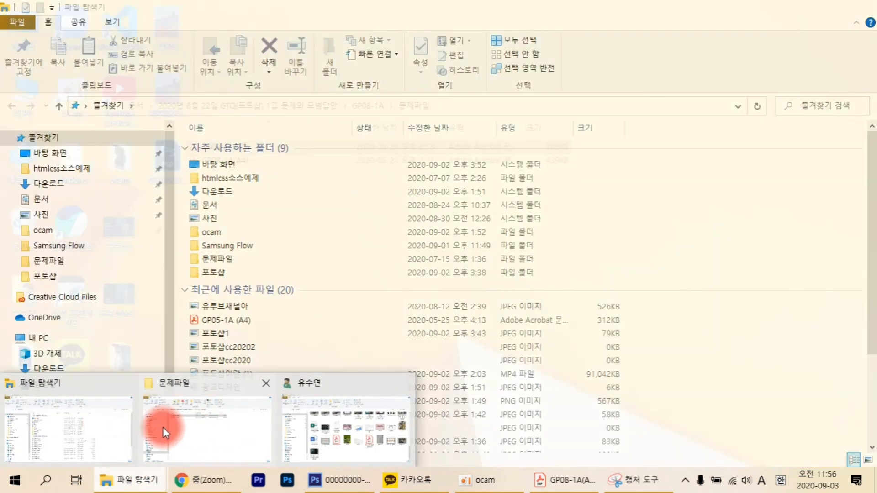
{"action": "left_click", "coordinate": [95, 431]}
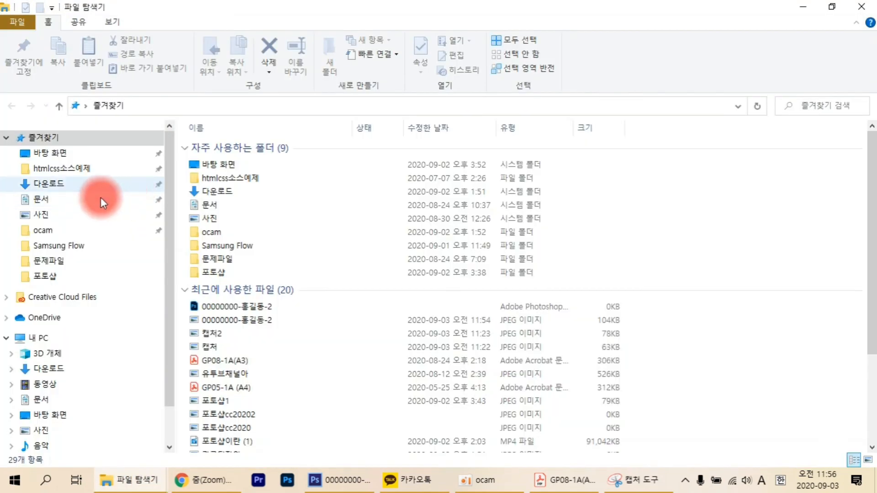
{"action": "left_click", "coordinate": [54, 152]}
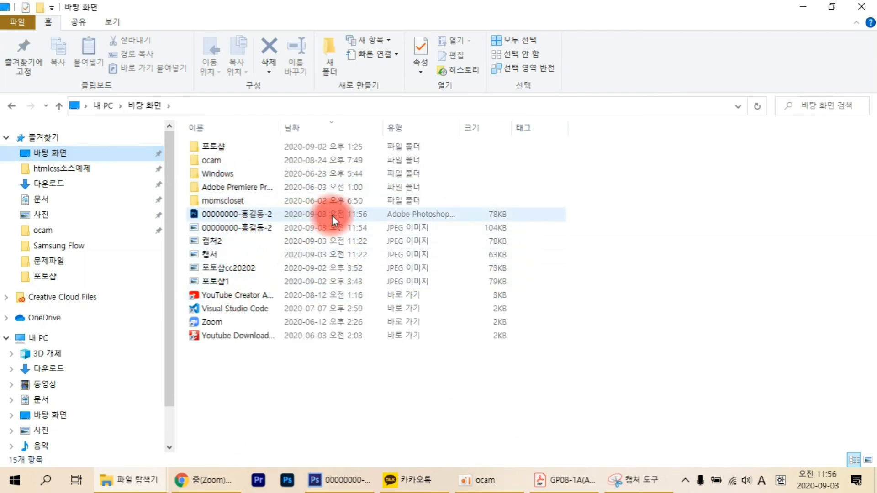
{"action": "left_click_drag", "start_coordinate": [525, 213], "coordinate": [284, 226]}
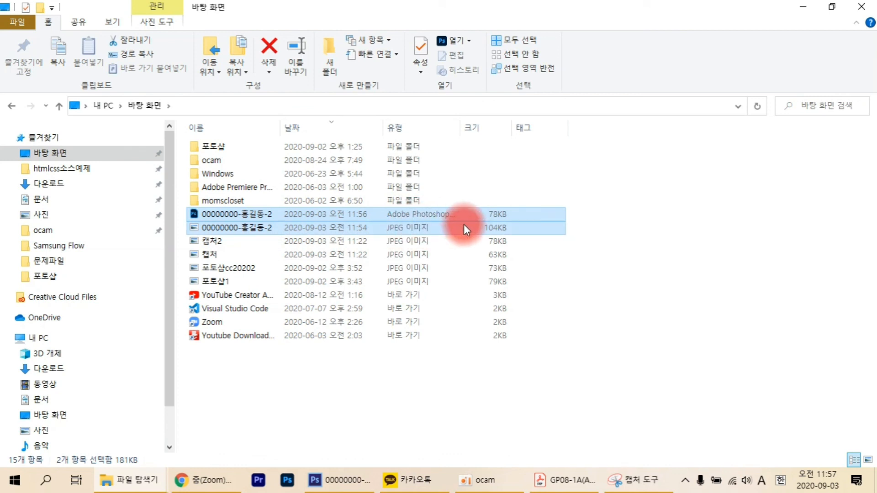
{"action": "left_click", "coordinate": [803, 6]}
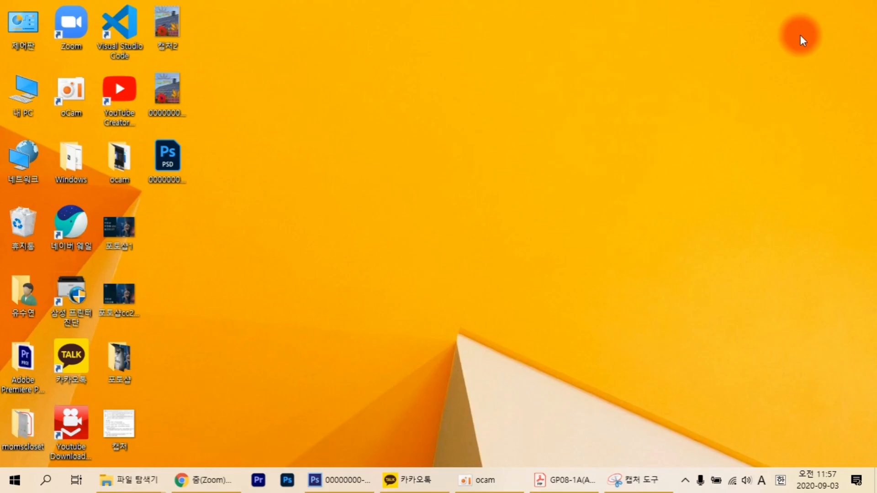
Switch back to Photoshop and close all open documents, discarding the changes to 1급-5.jpg.
{"action": "left_click", "coordinate": [340, 479]}
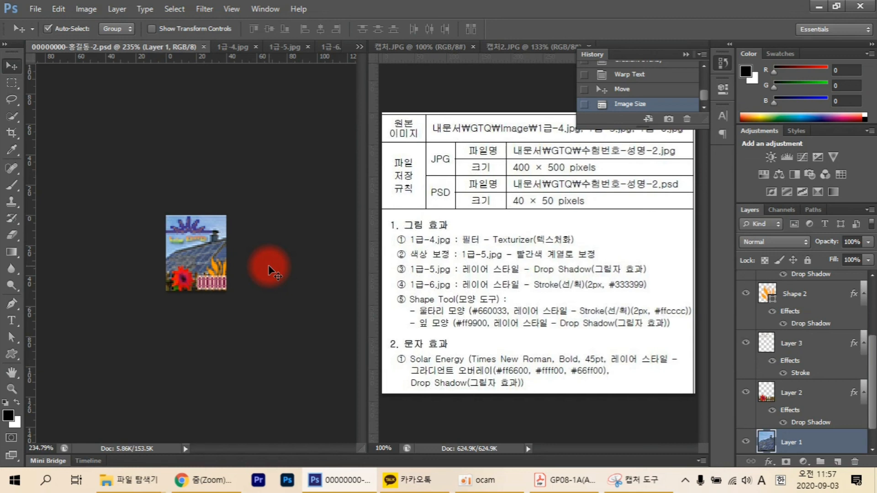
{"action": "left_click", "coordinate": [309, 147]}
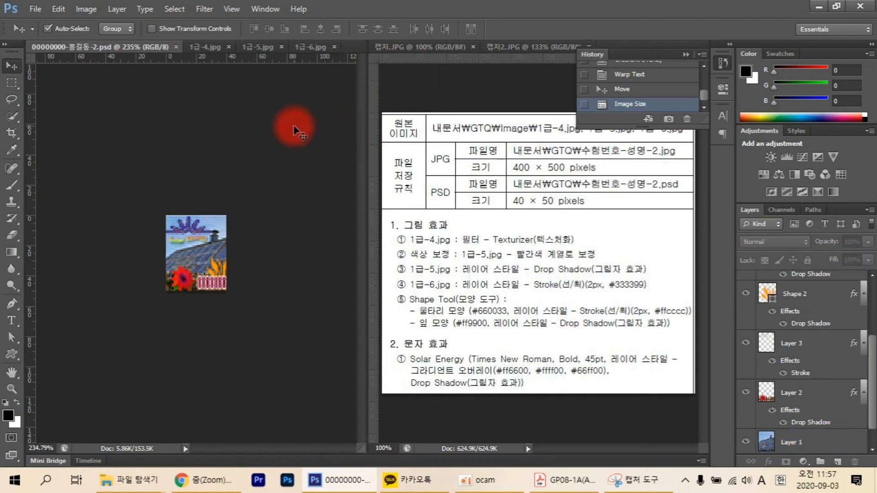
{"action": "key", "text": "alt+ctrl+w"}
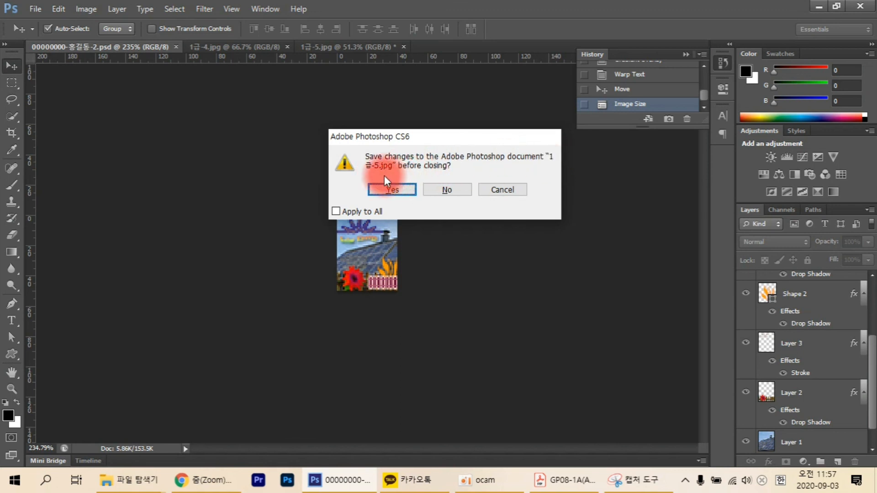
{"action": "left_click", "coordinate": [443, 190]}
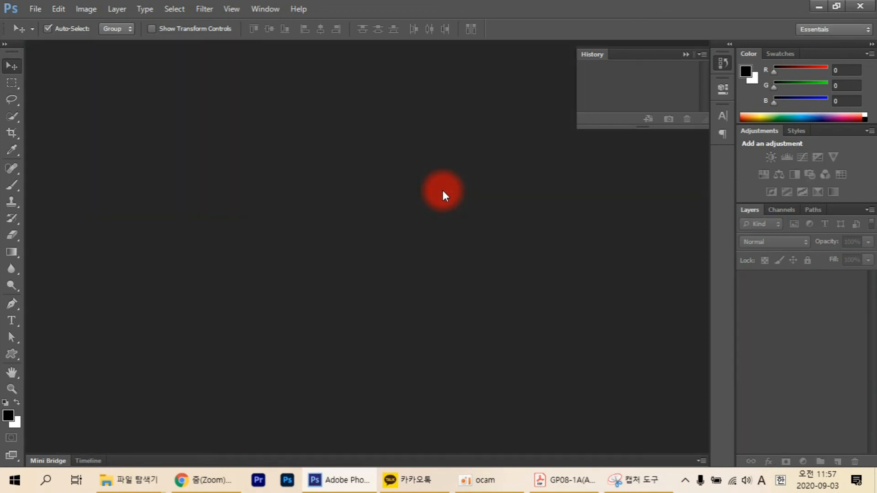